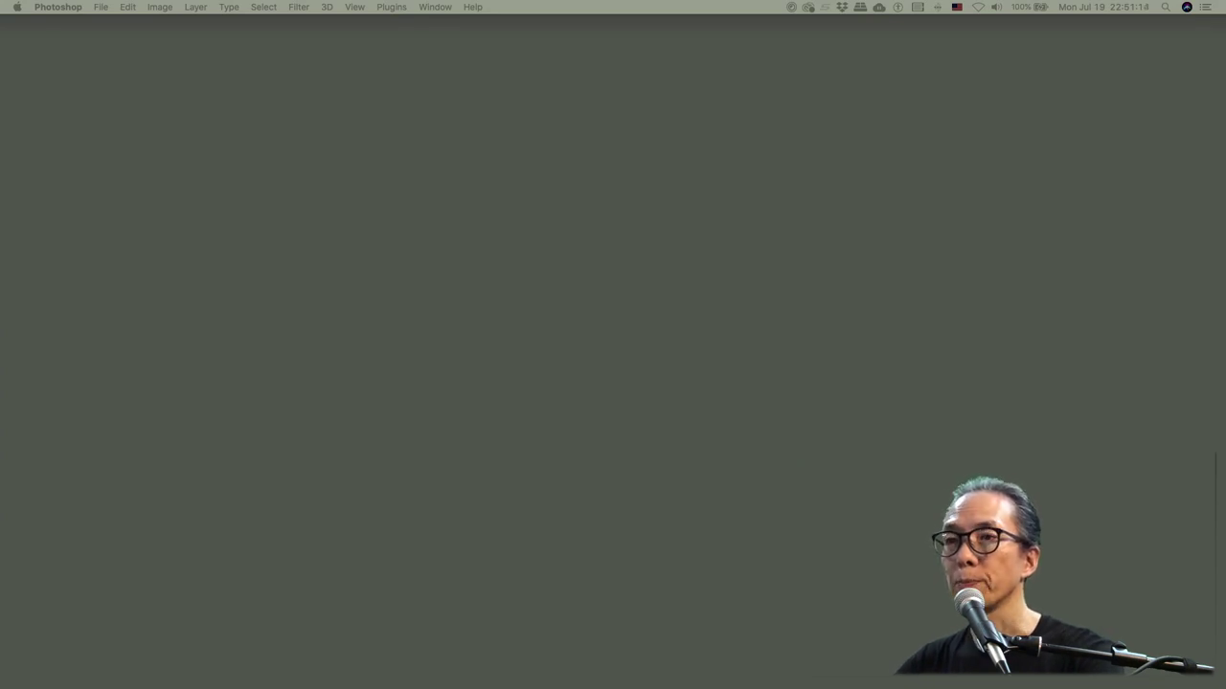
- Create a new document from the HDTV 1080p film and video preset, 1920 x 1080 px at 72 ppi
click(94, 7)
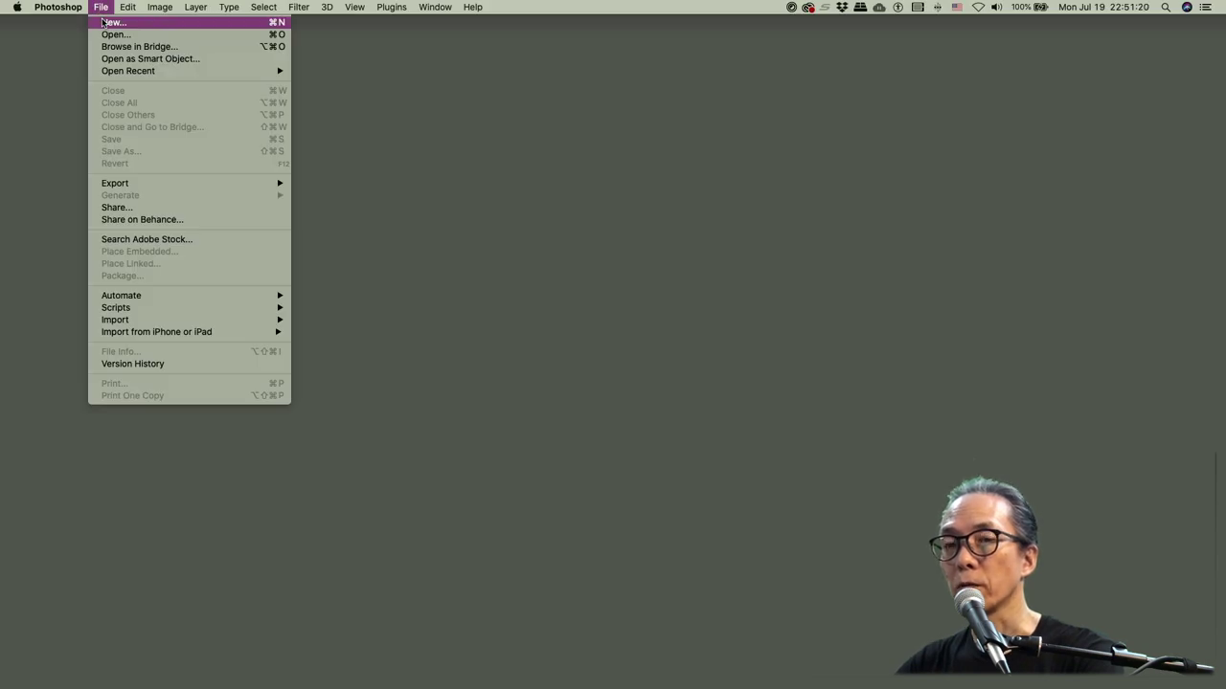
click(111, 22)
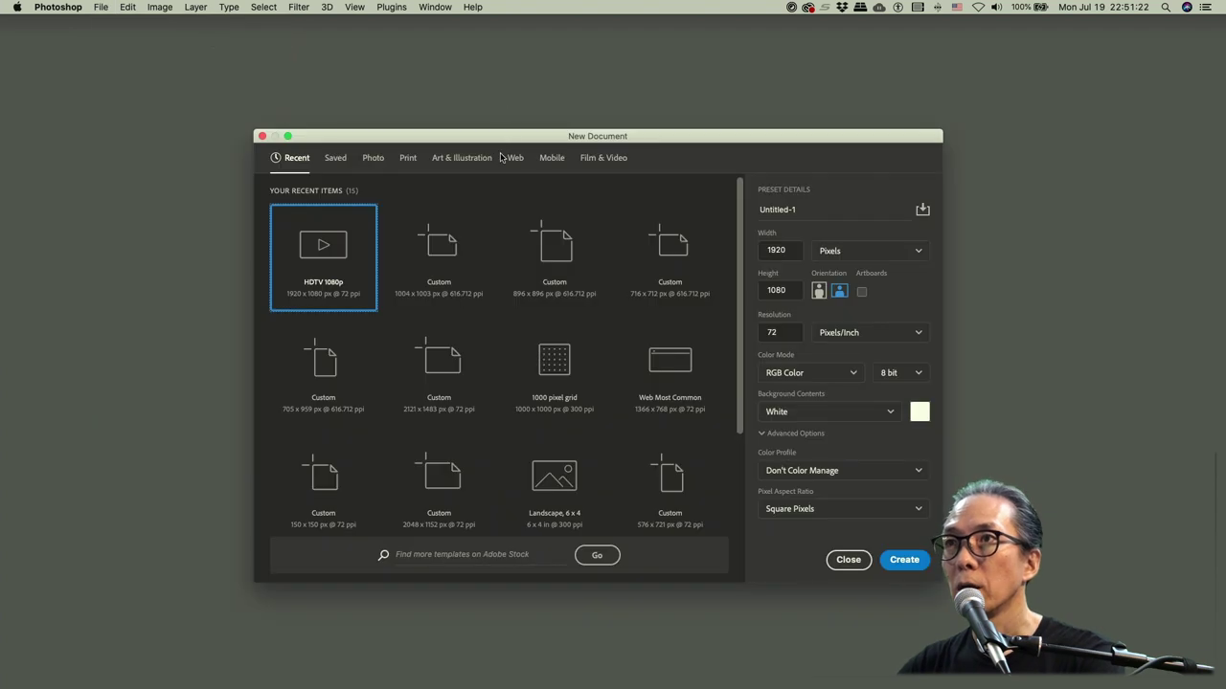
click(617, 160)
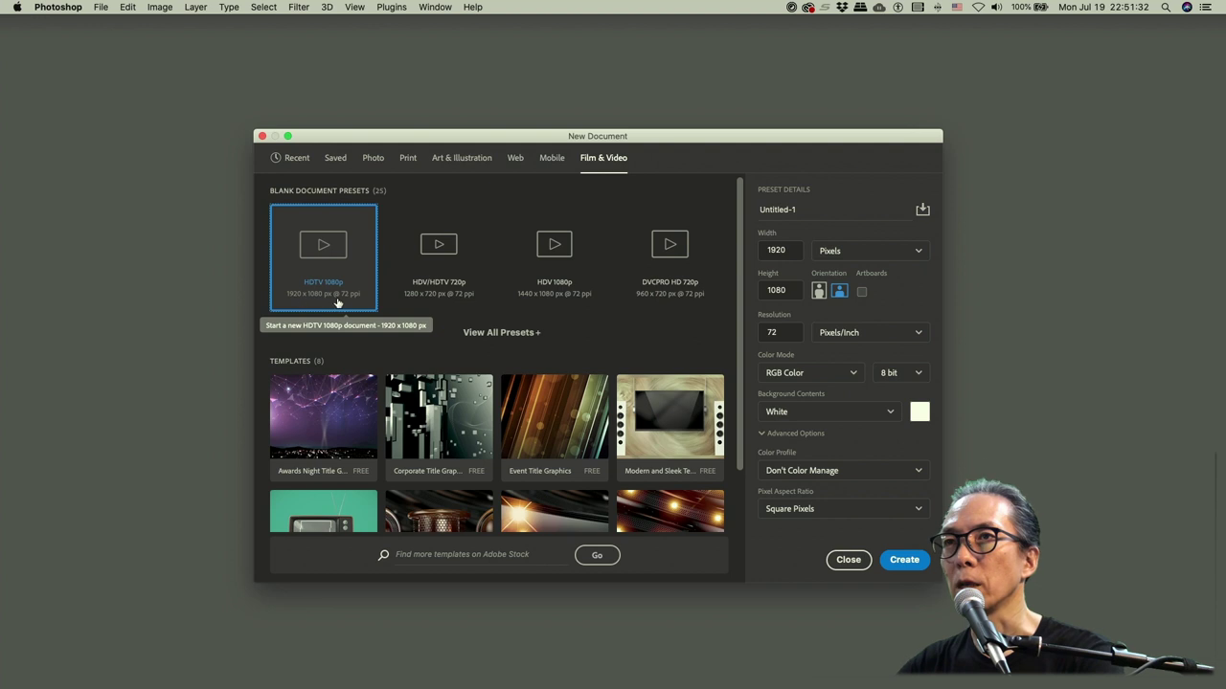
click(904, 560)
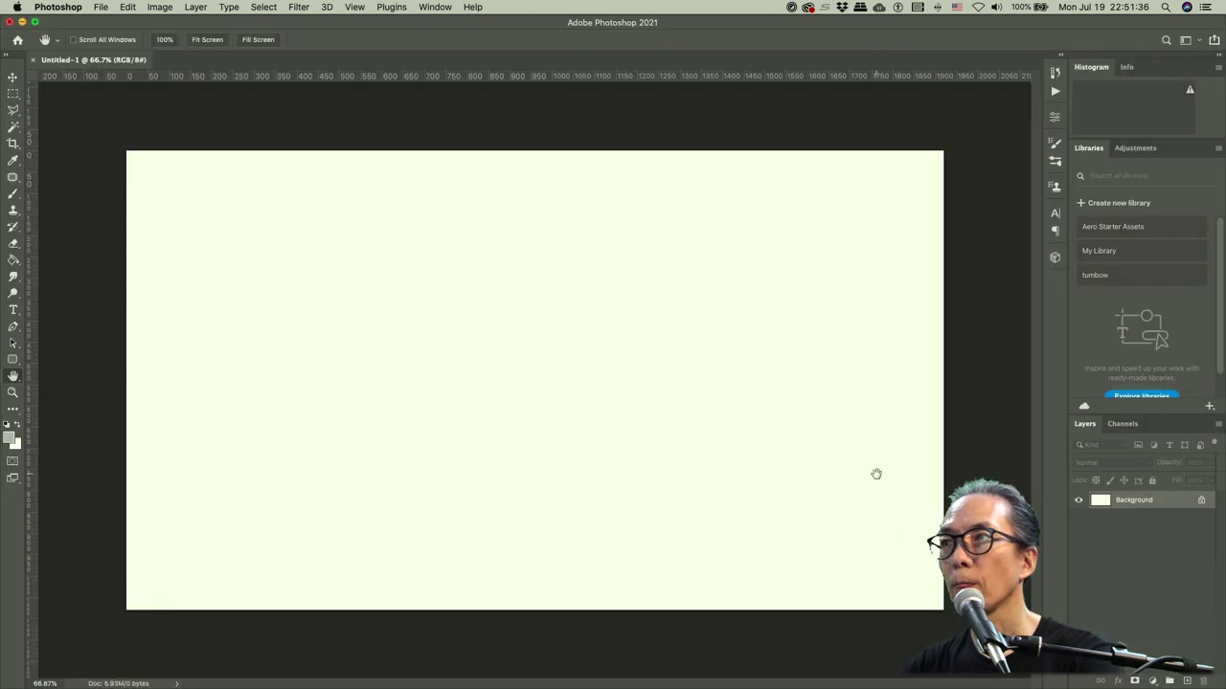
- Save the document in Photoshop format as template_AoM.psd in the PAC_video folder
click(101, 7)
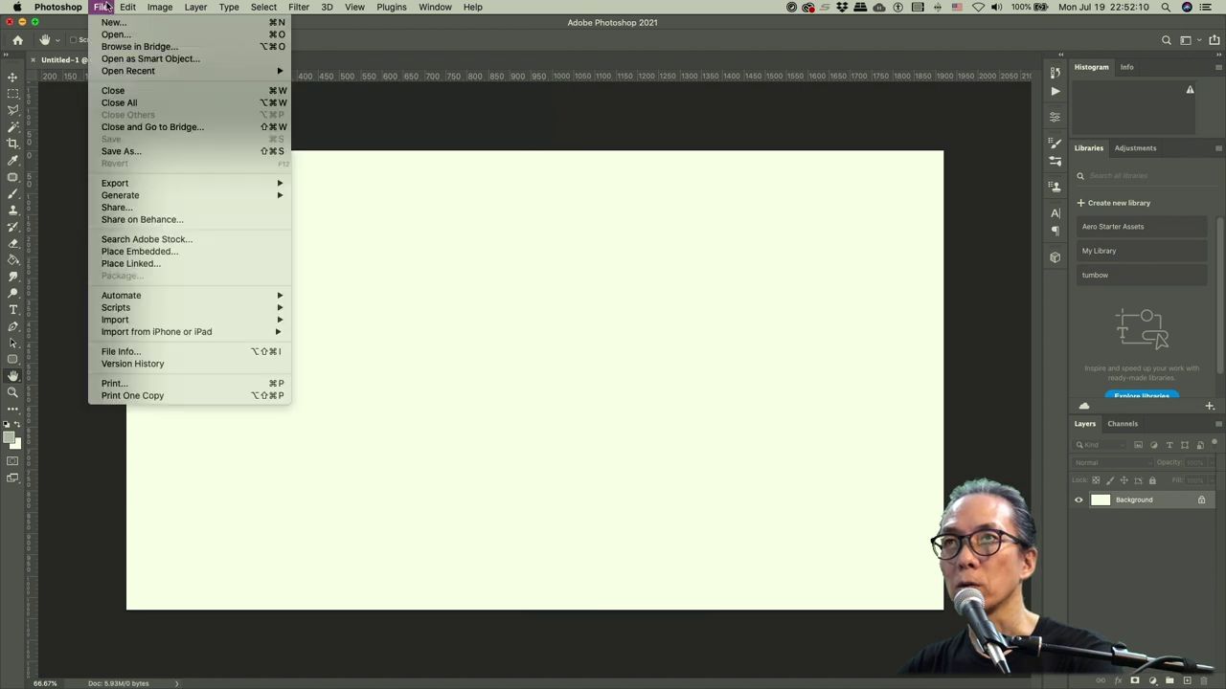
click(119, 152)
text(temp)
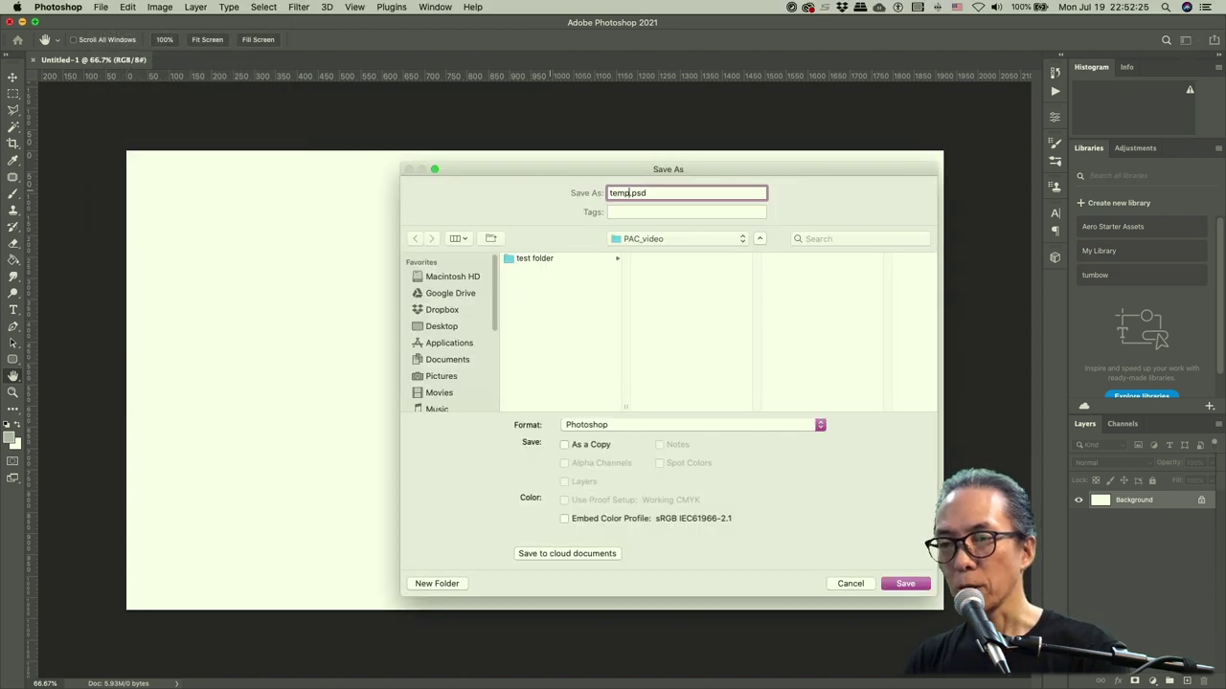
text(late)
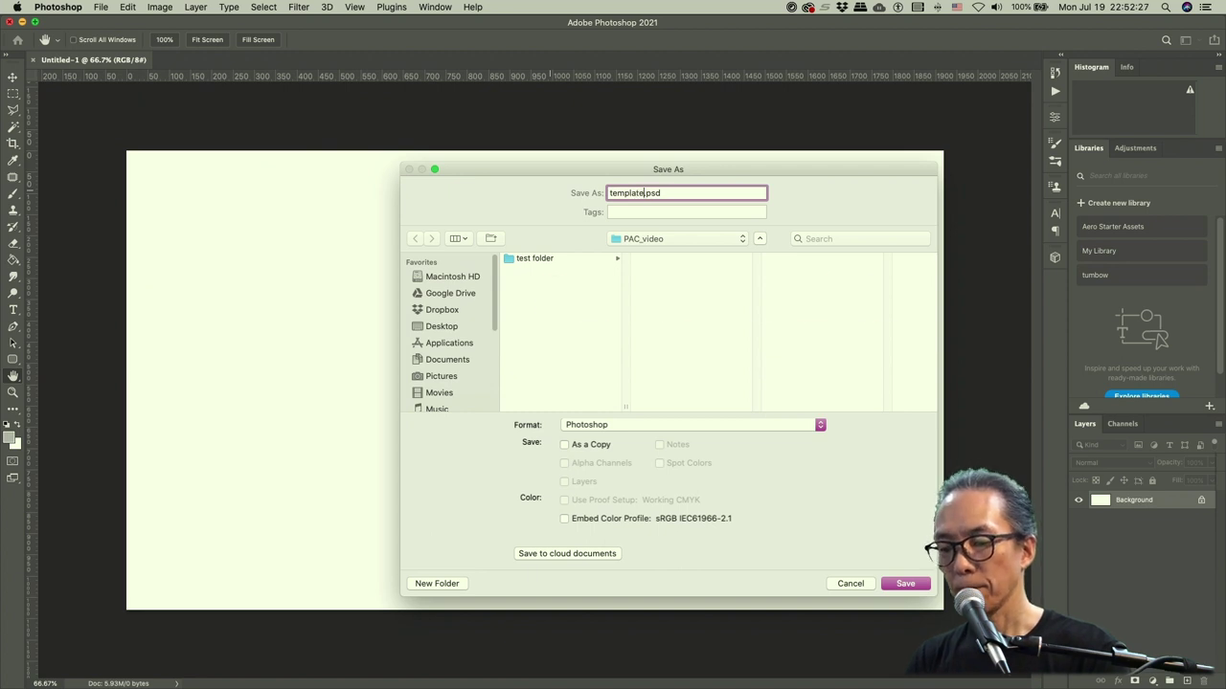
text(_AoM)
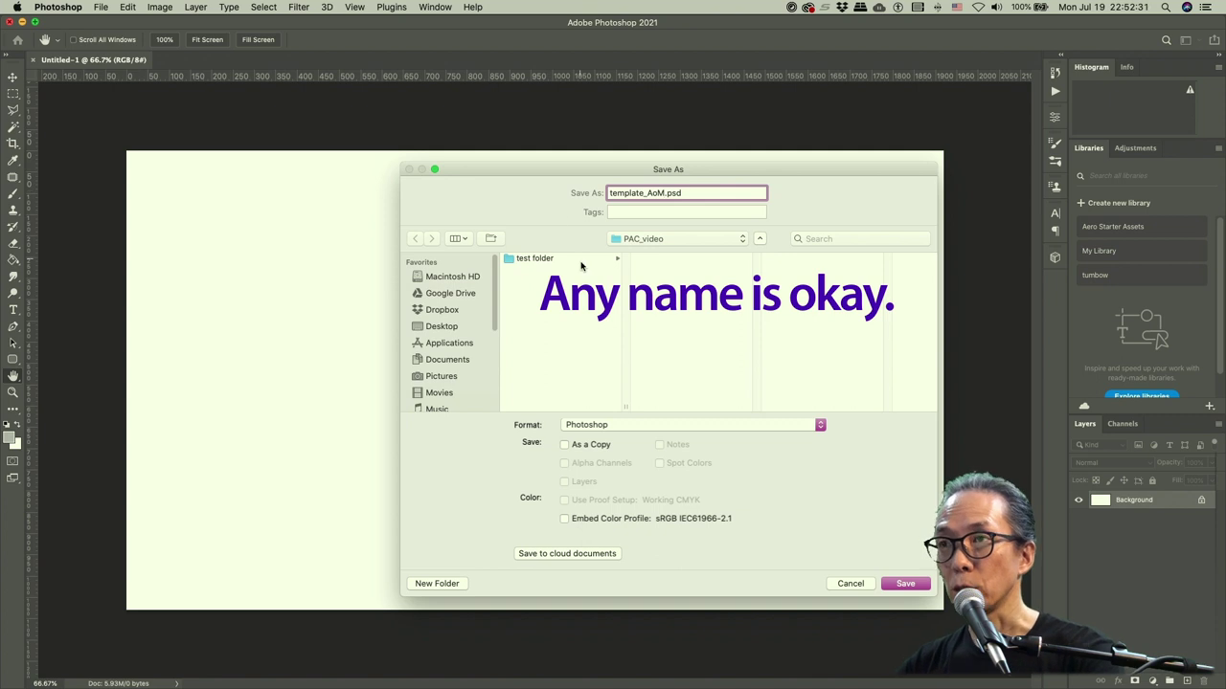
click(906, 584)
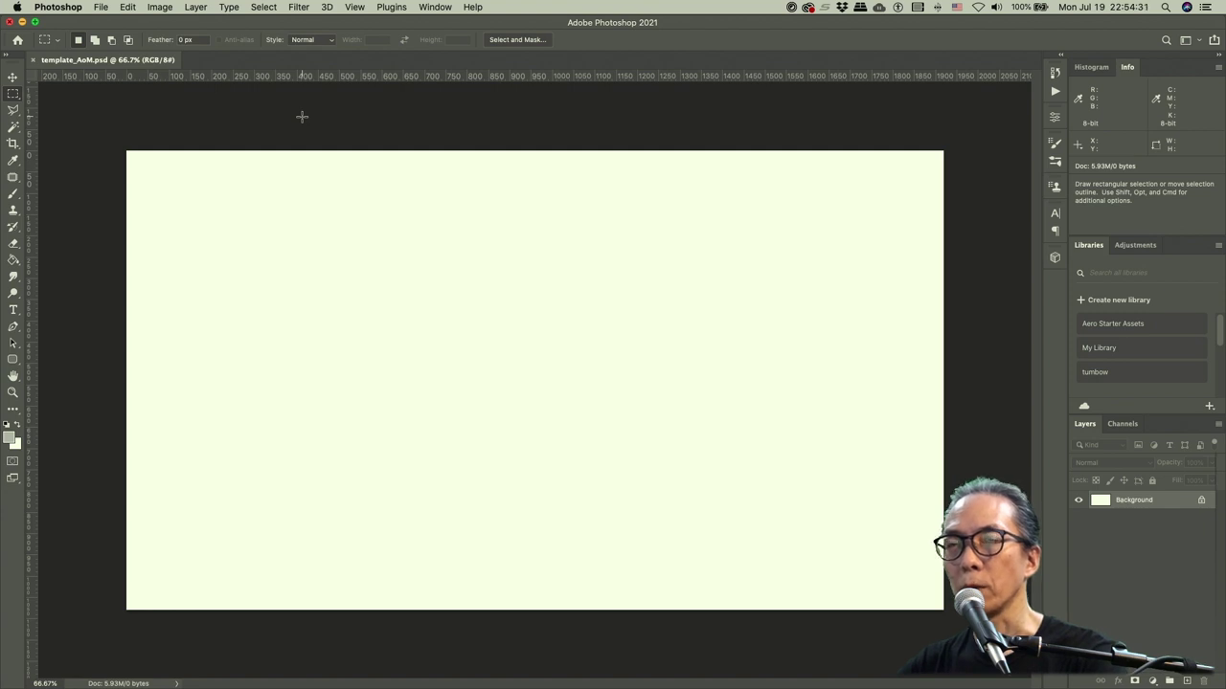
- Convert the locked Background into a regular layer named "frame mask"
click(1134, 508)
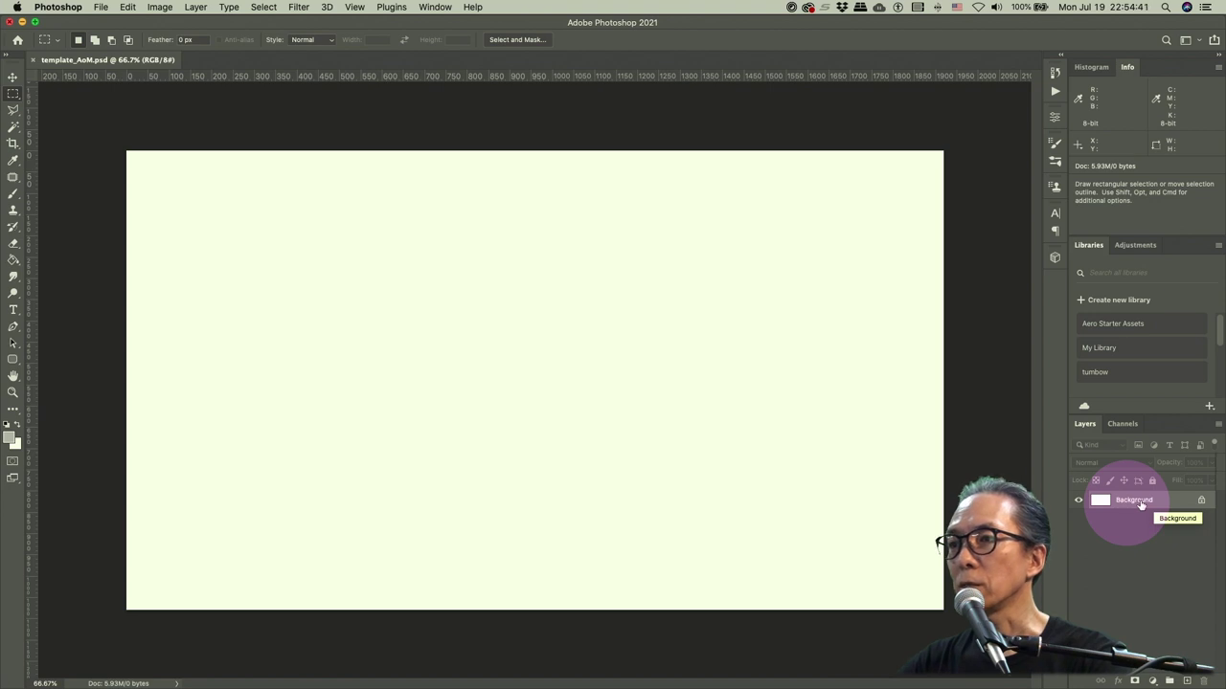
double_click(1136, 499)
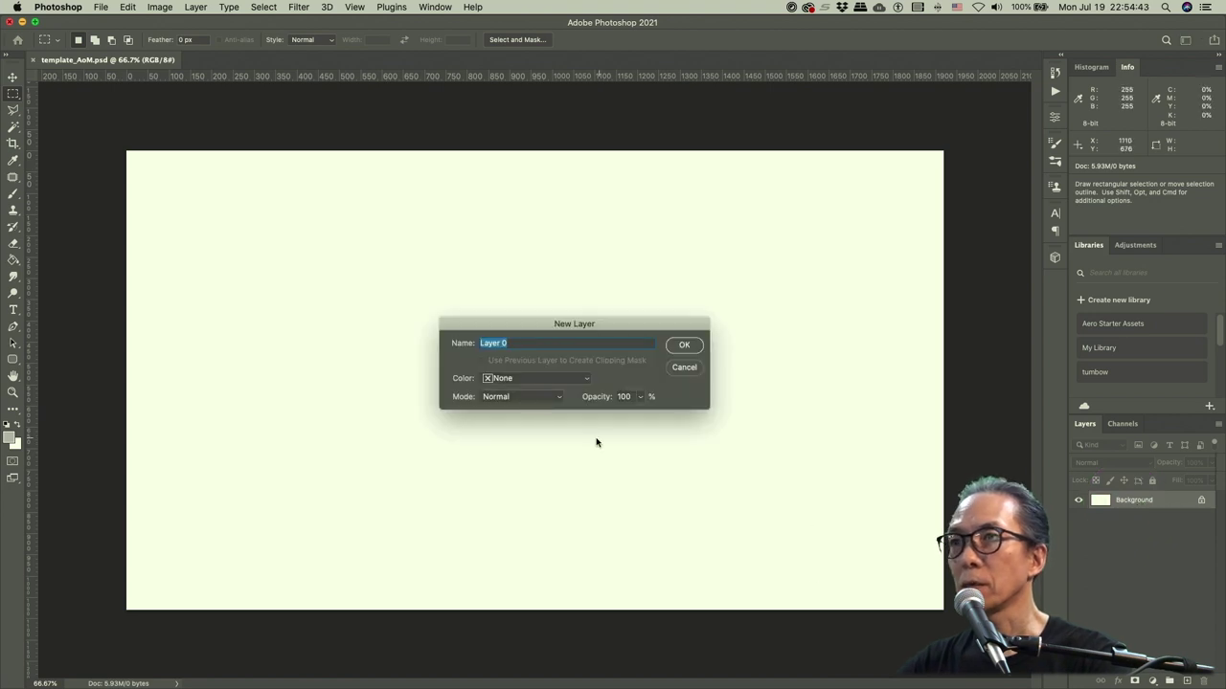
text(frame mask)
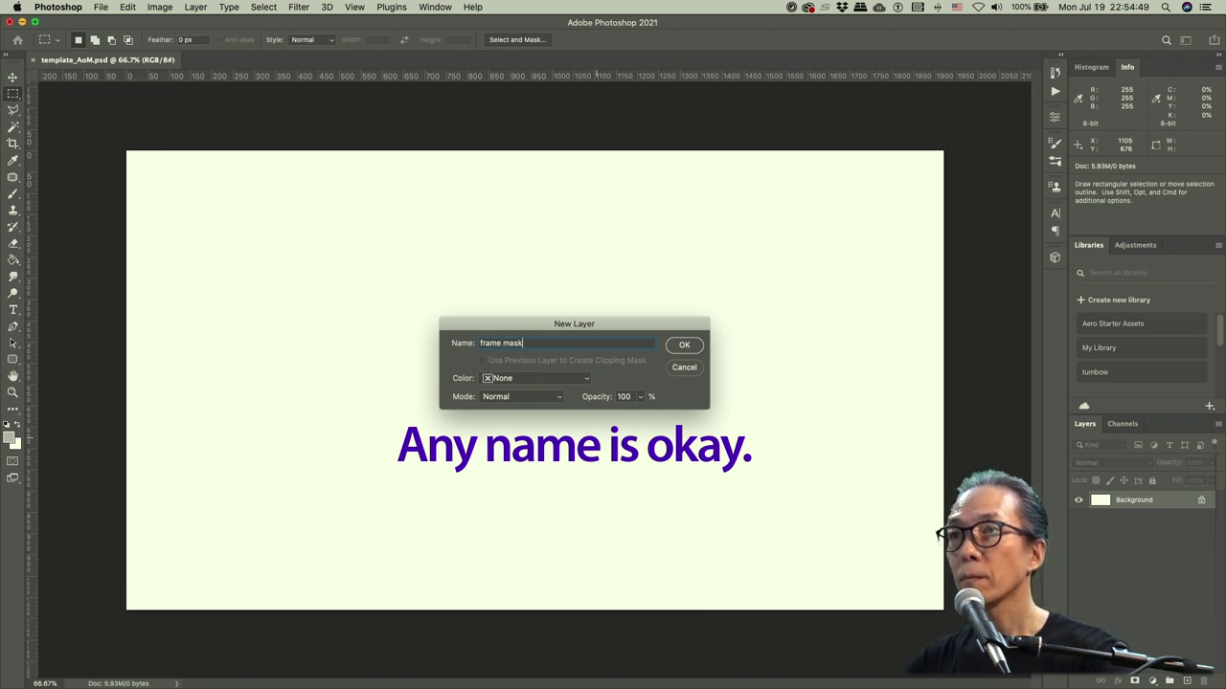
click(684, 345)
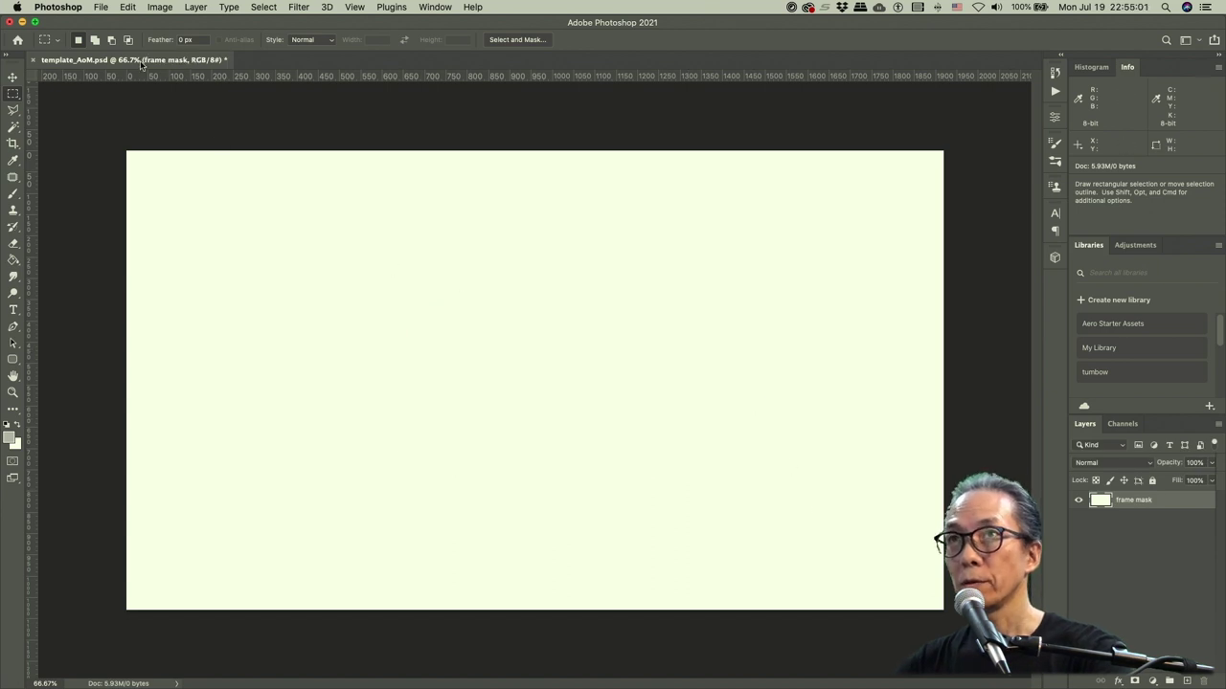
- Fill the frame mask layer with 50% Gray in Normal mode at 100% opacity
click(128, 8)
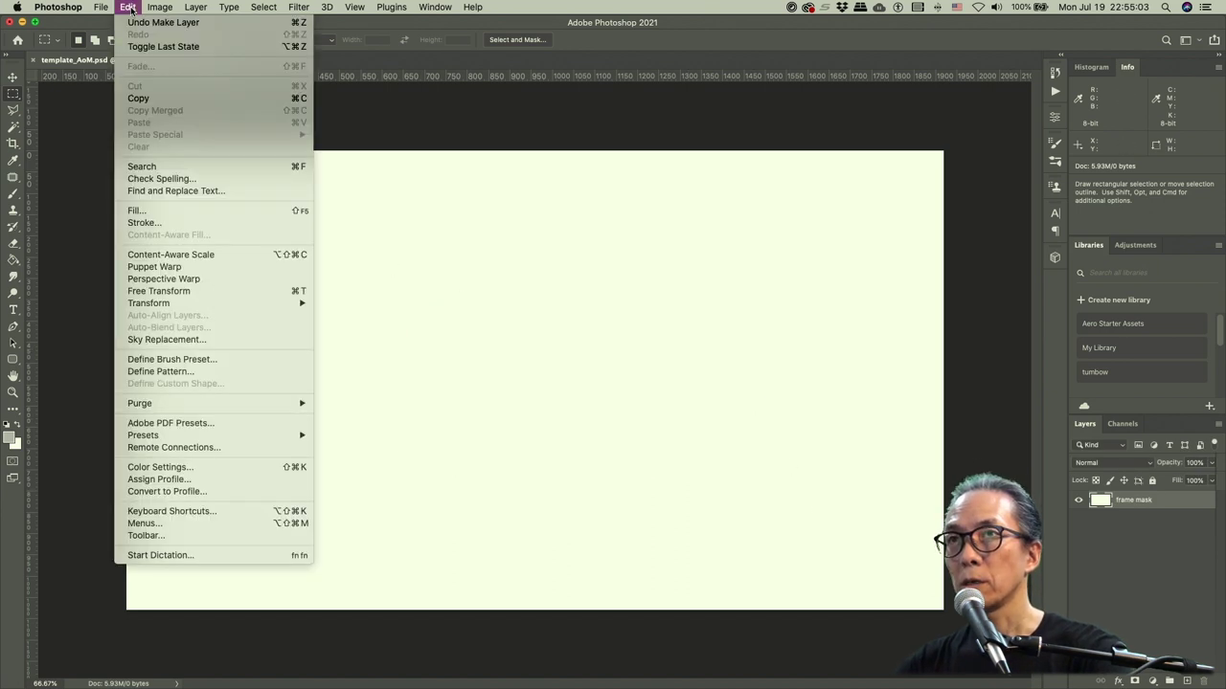
click(167, 212)
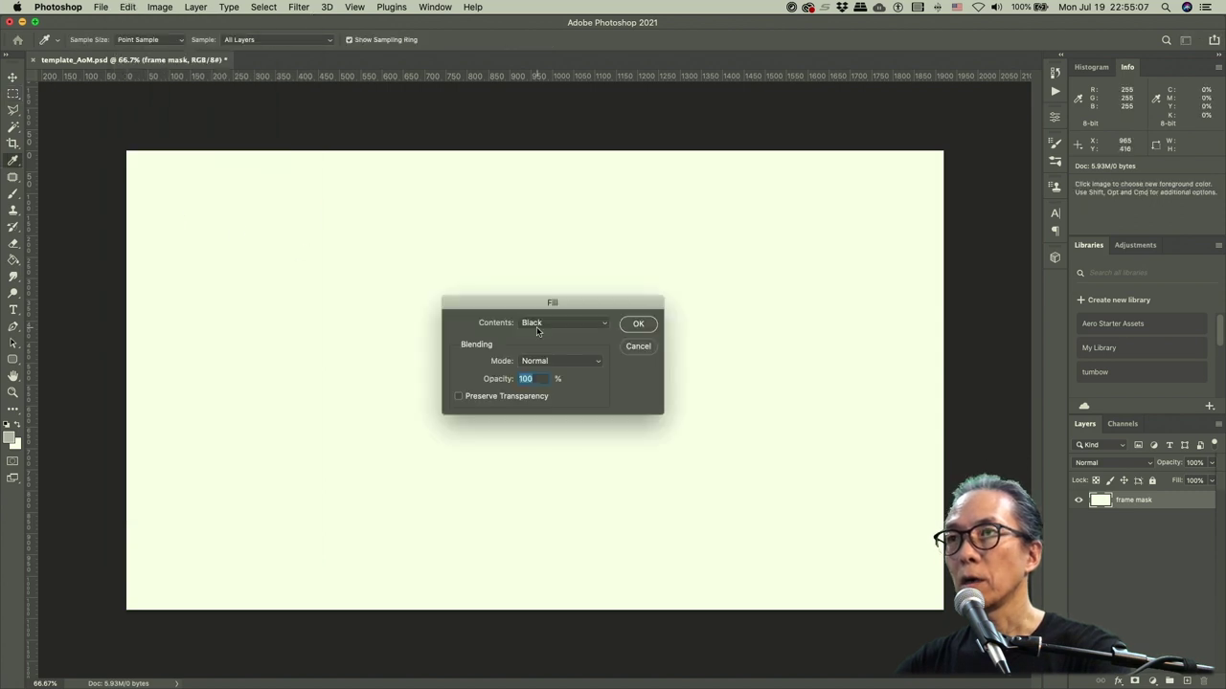
click(559, 326)
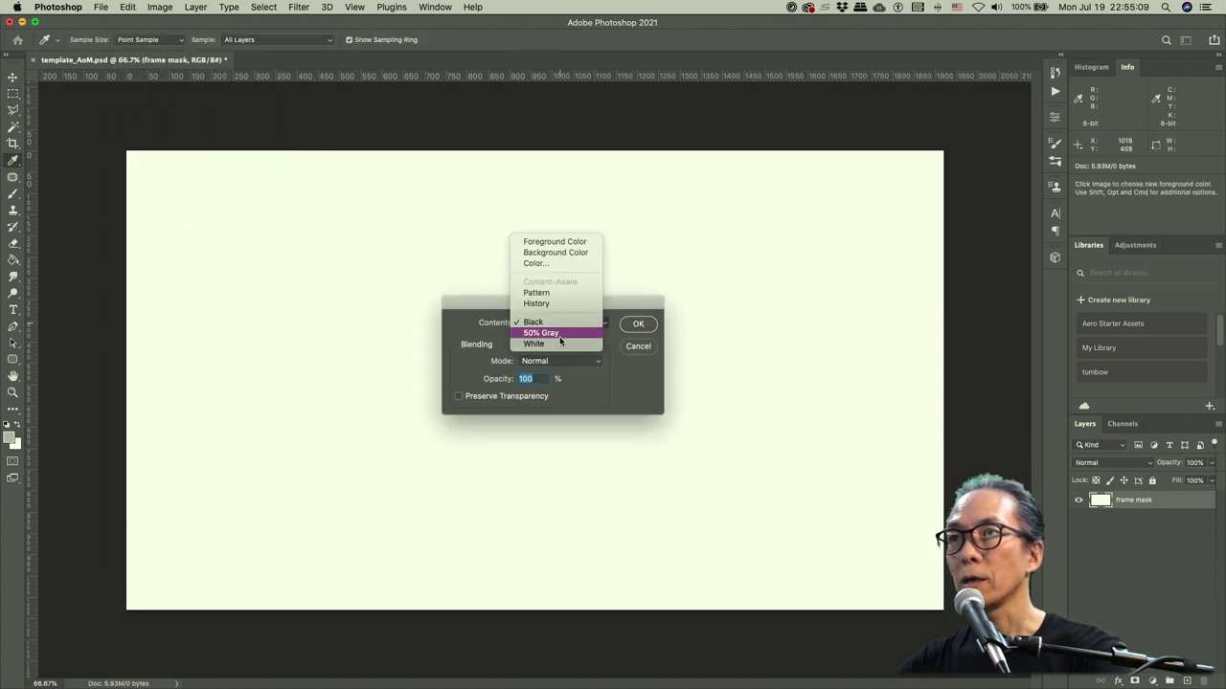
click(559, 336)
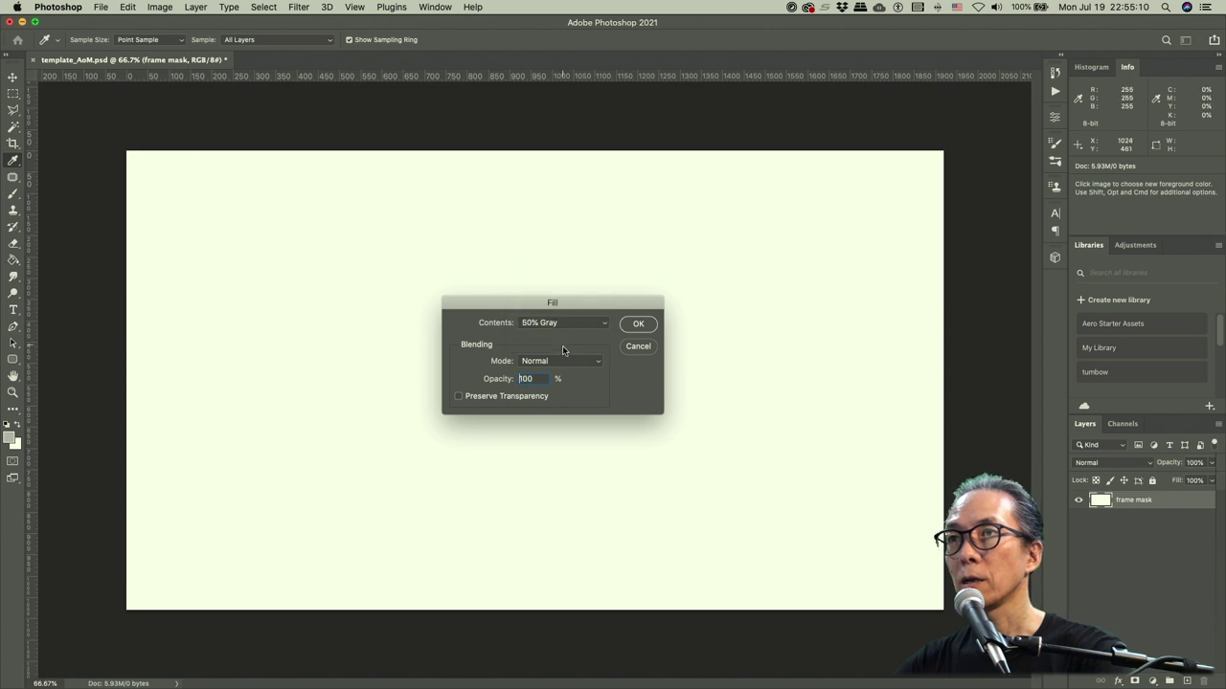
click(638, 325)
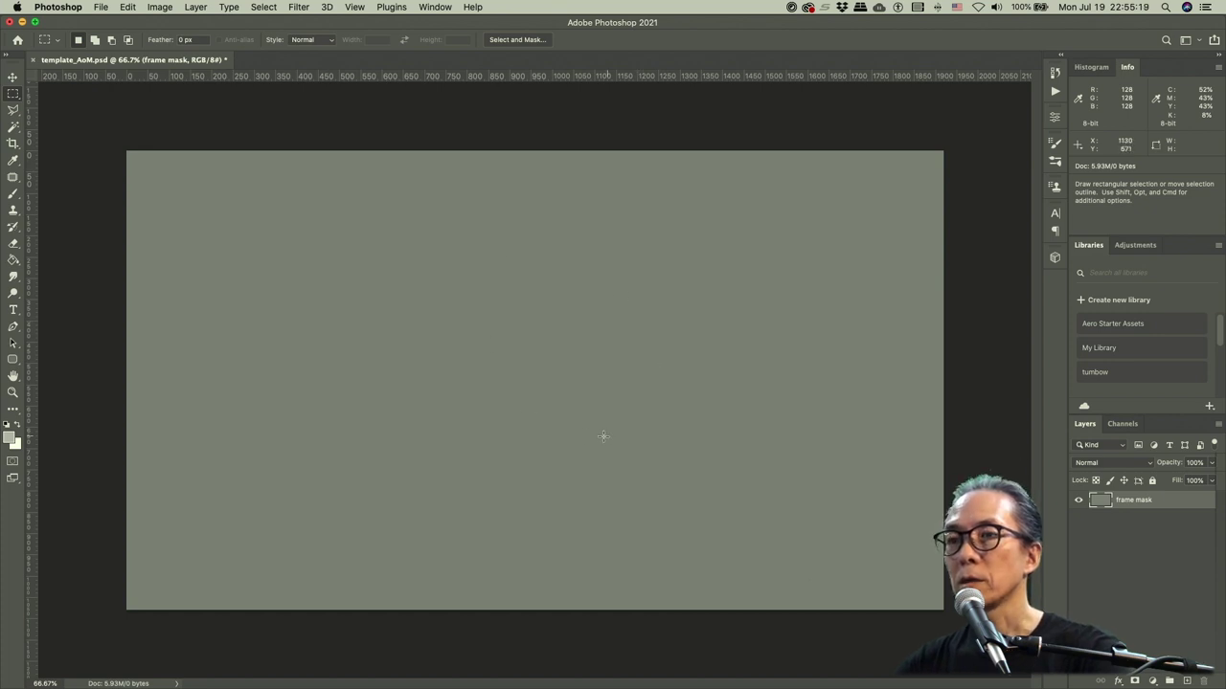
- Draw a rectangular selection across the full canvas width, 1920 px wide and 160 px high
click(14, 99)
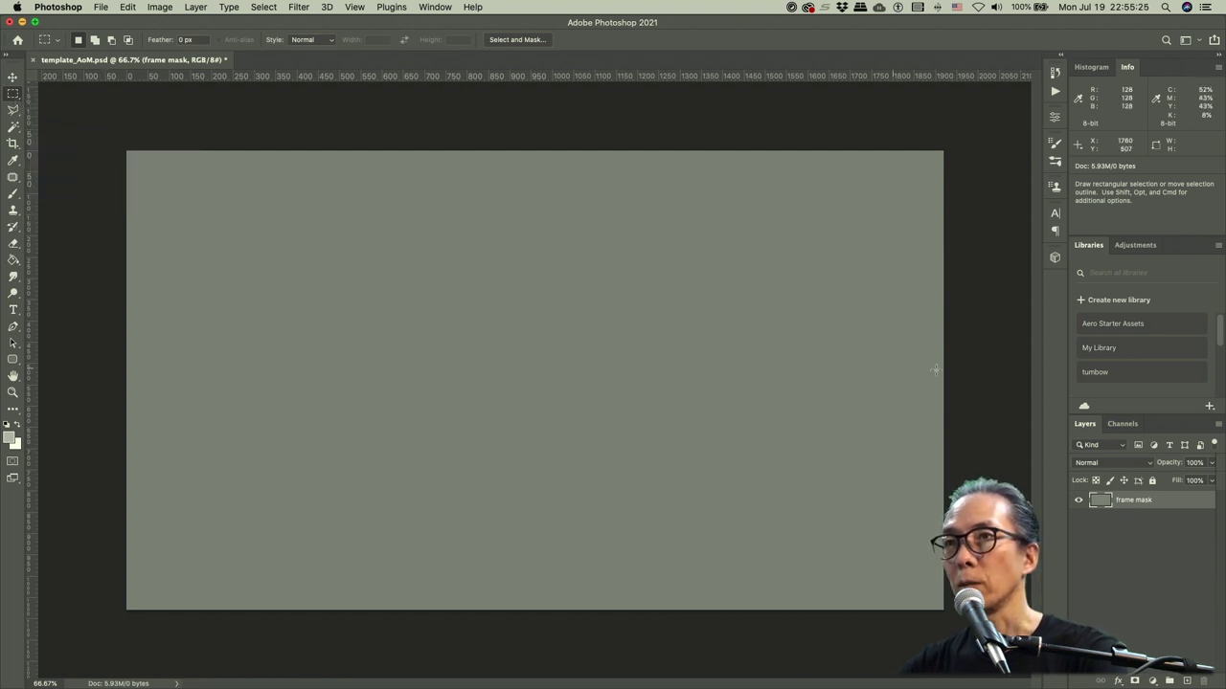
click(96, 324)
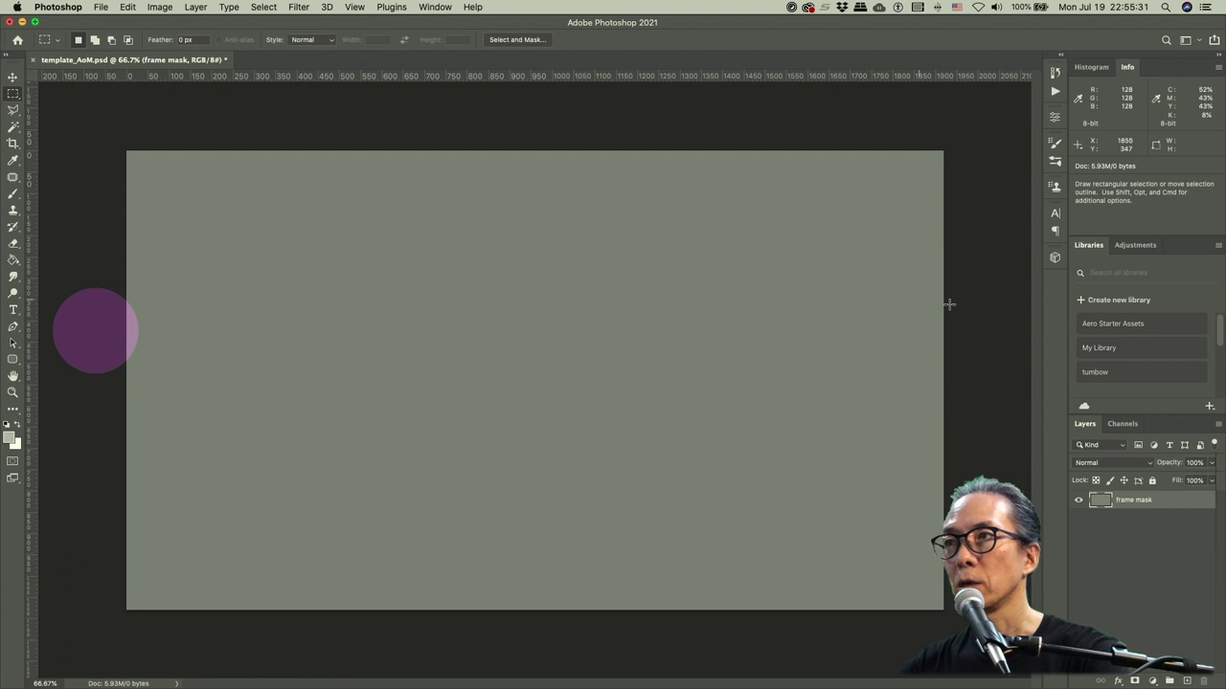
drag(80, 315, 968, 383)
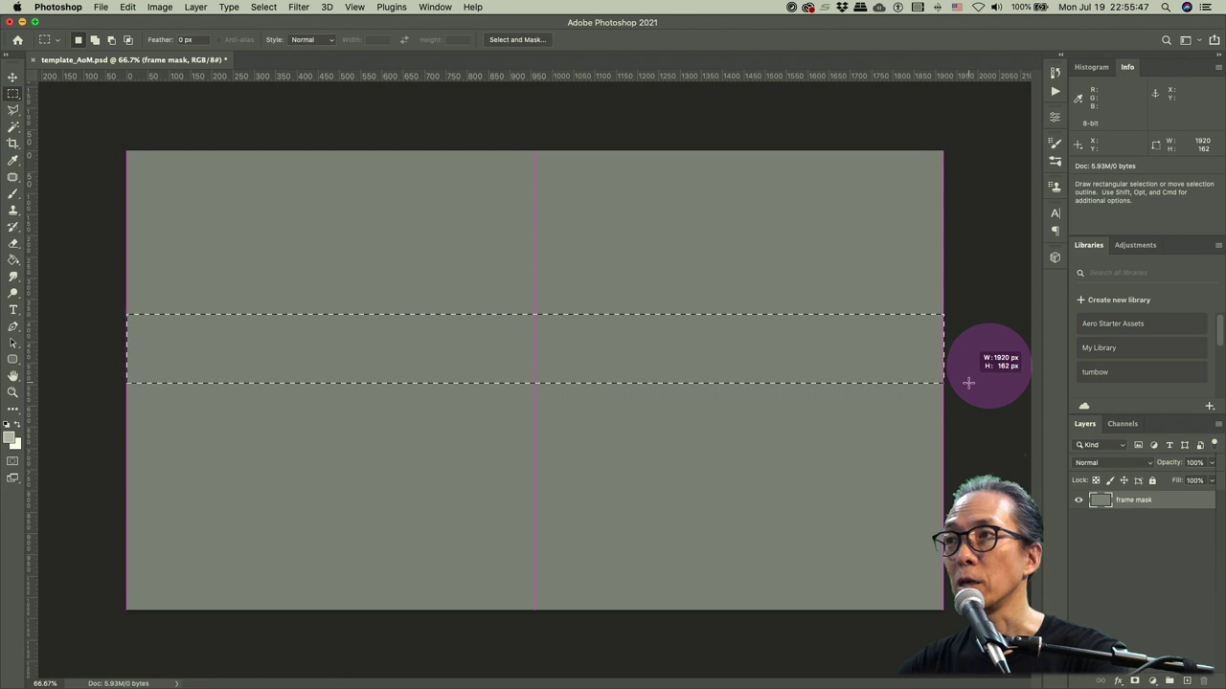
drag(968, 383, 970, 382)
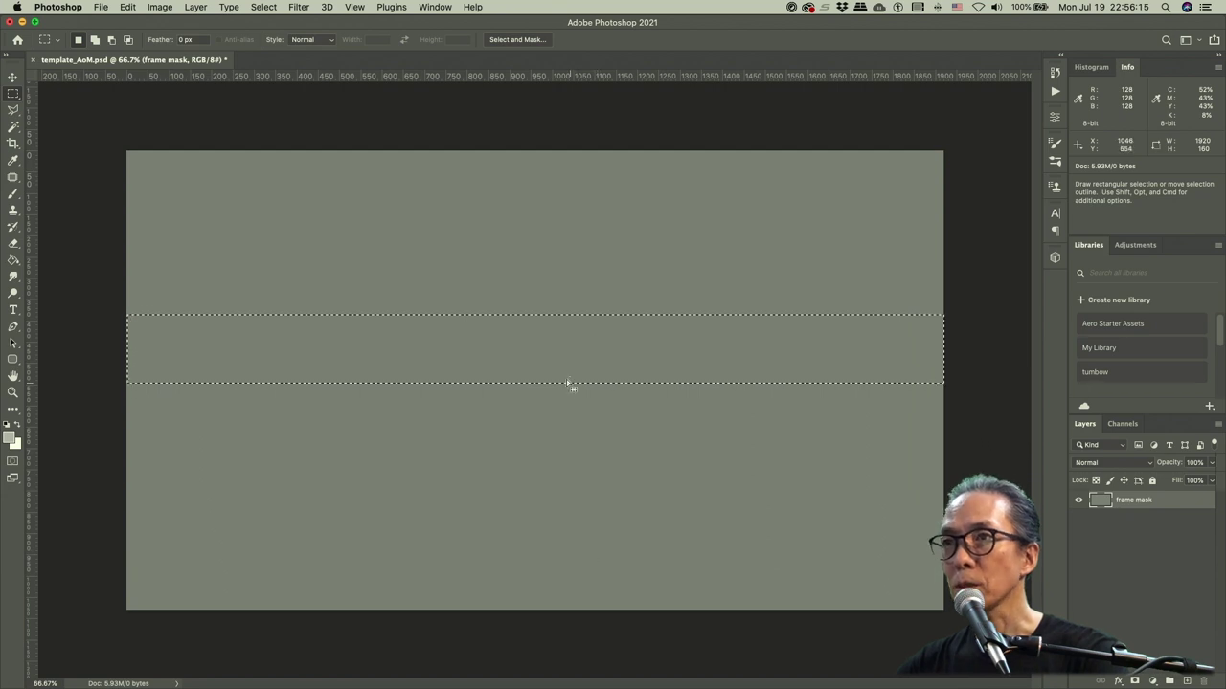
- Center the selection vertically on the canvas and delete the gray inside it from the frame mask layer
drag(554, 356, 555, 387)
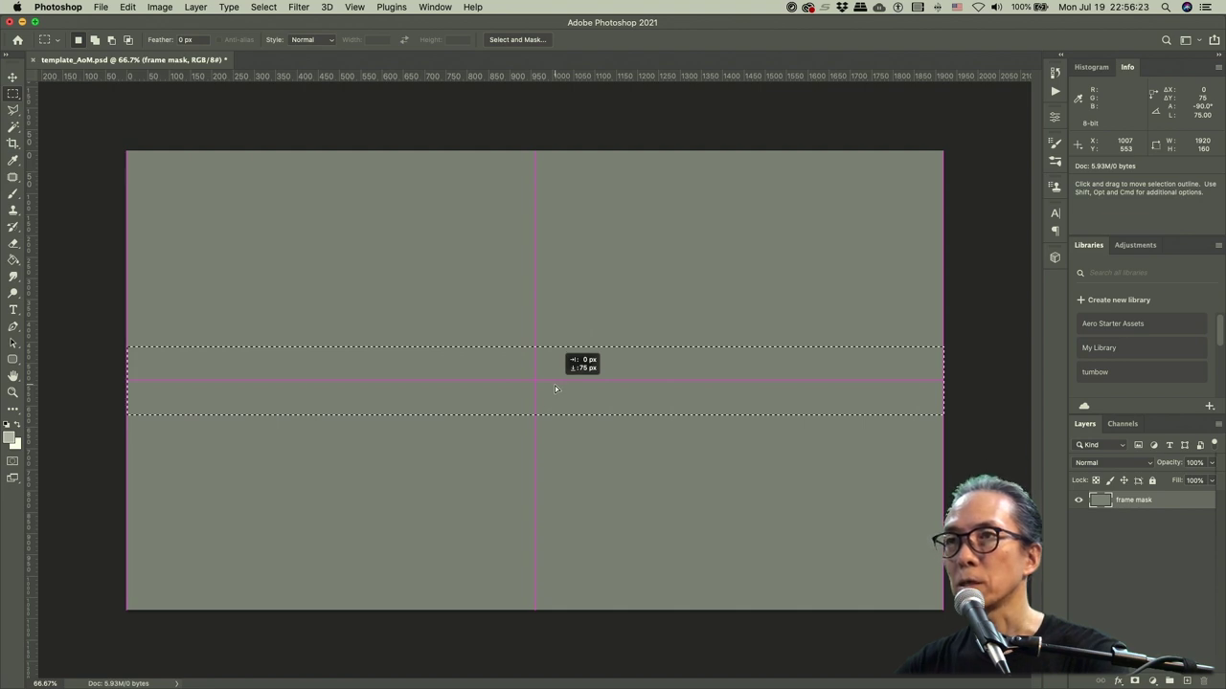
drag(554, 387, 554, 386)
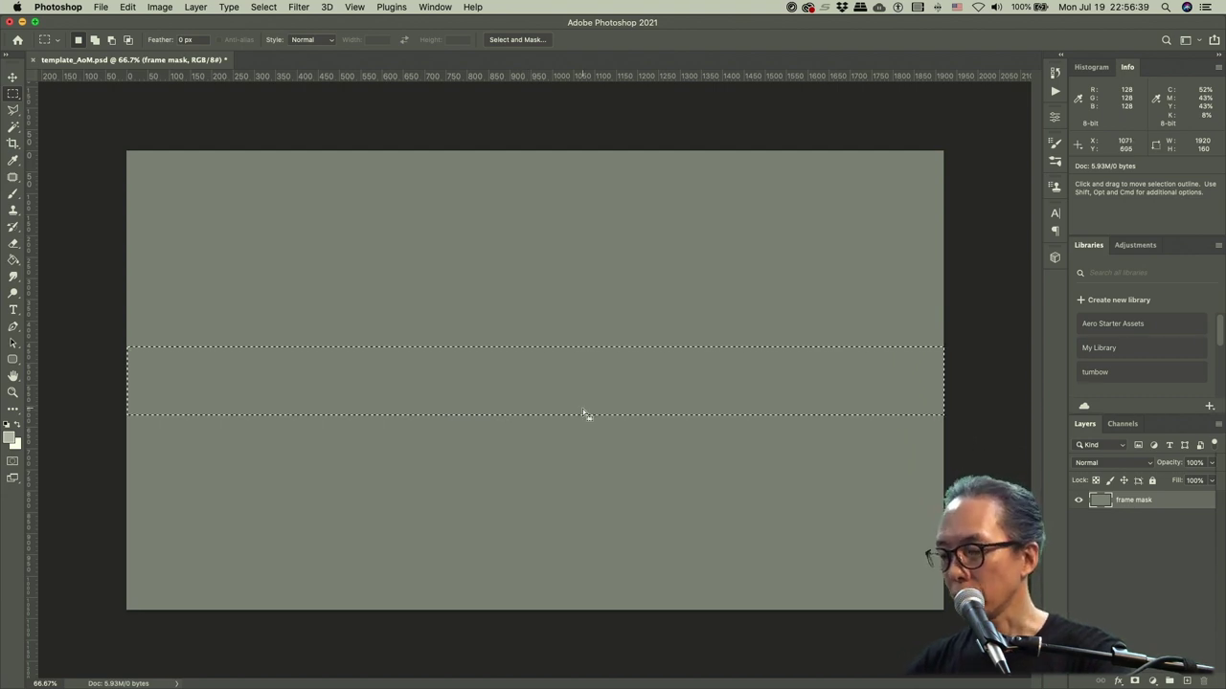
key(Delete)
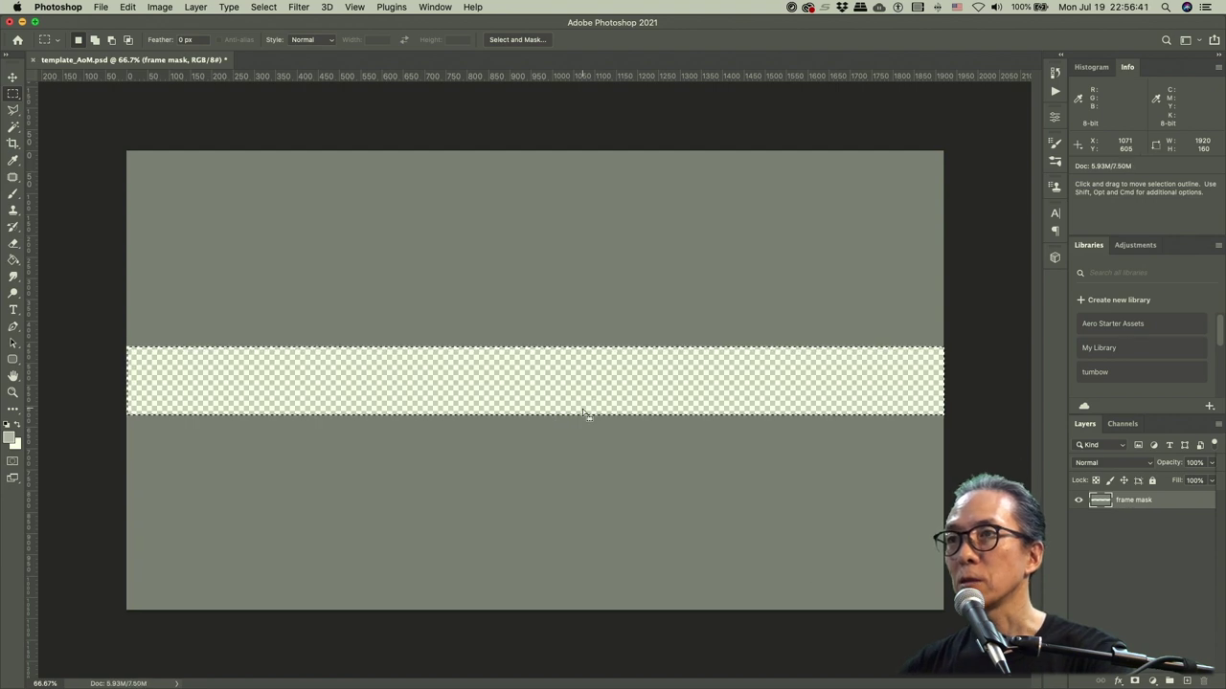
- Set the frame mask layer's opacity to 70%
click(1191, 464)
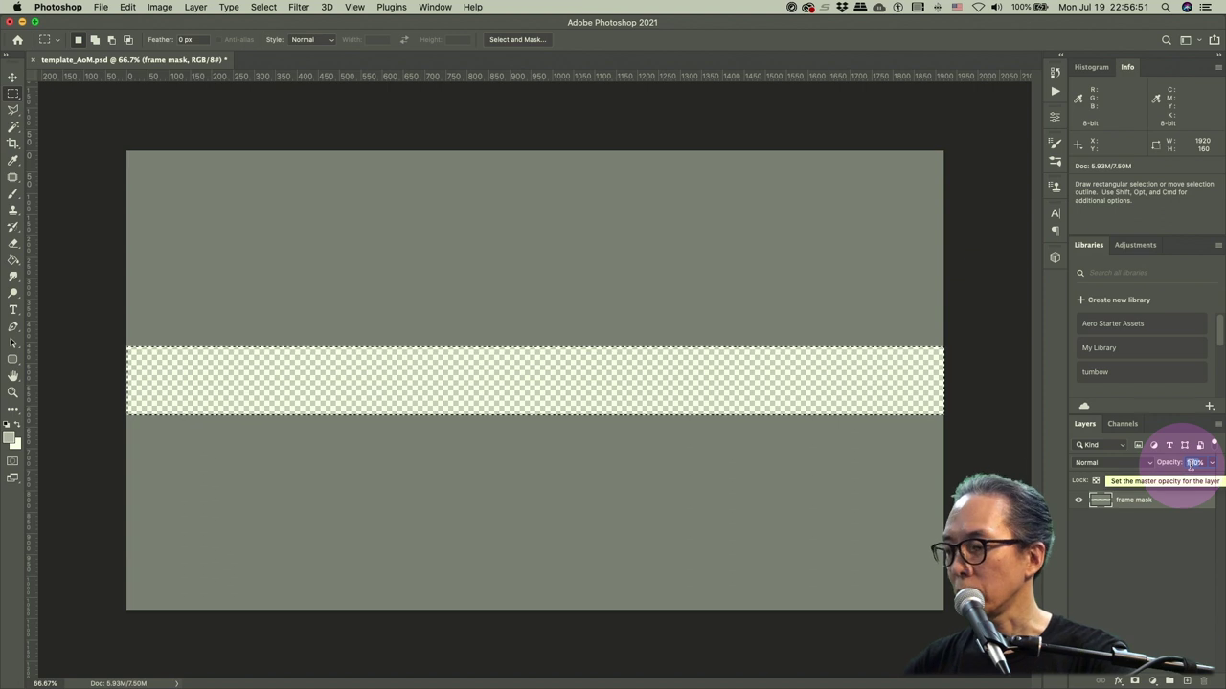
text(70)
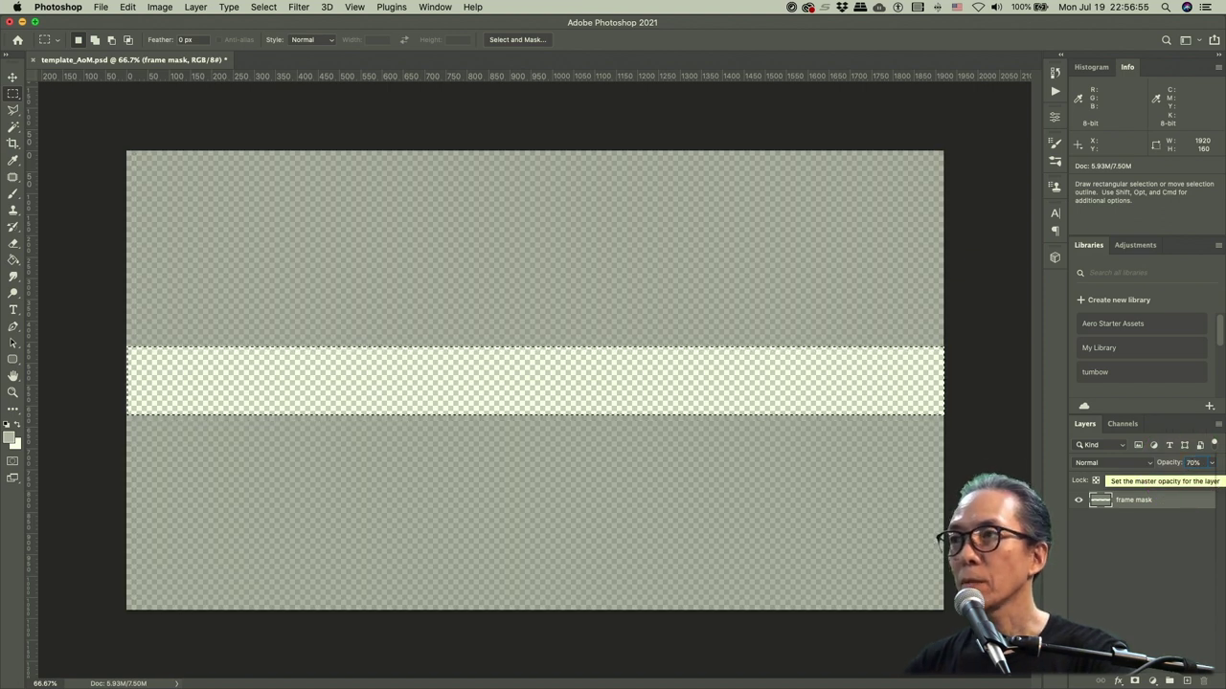
key(Return)
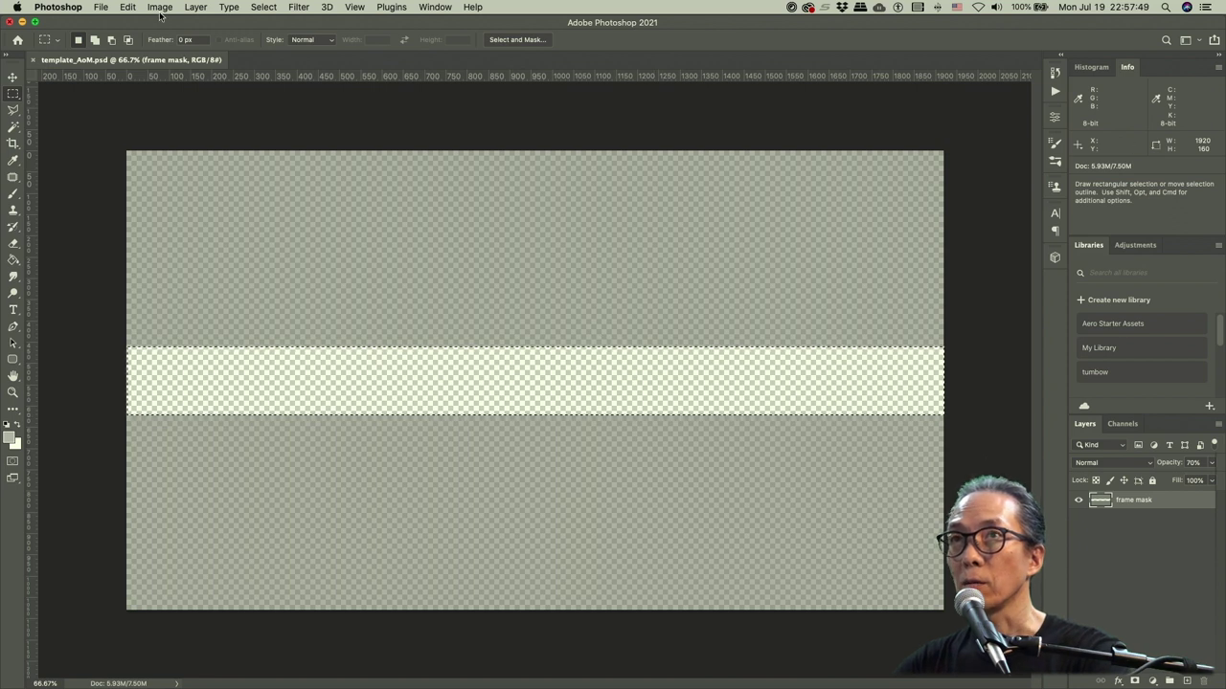
- Add a new empty layer with the default name above the frame mask layer, in Normal mode at 100% opacity
click(195, 7)
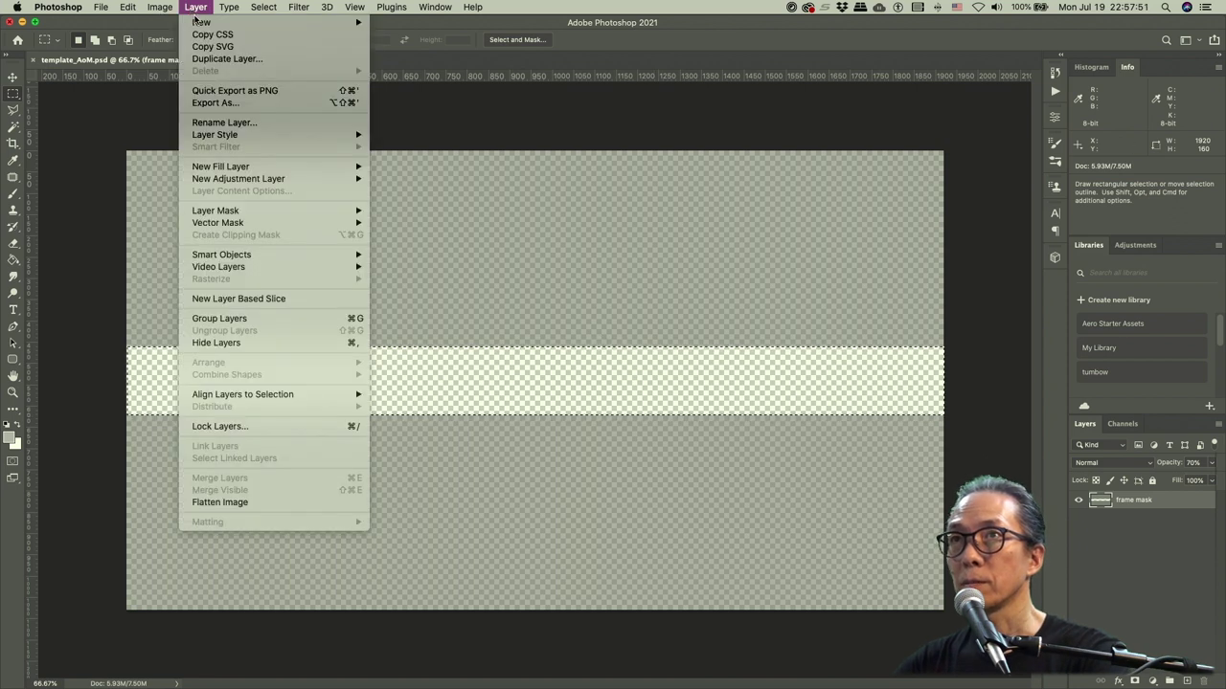
mouse_move(196, 22)
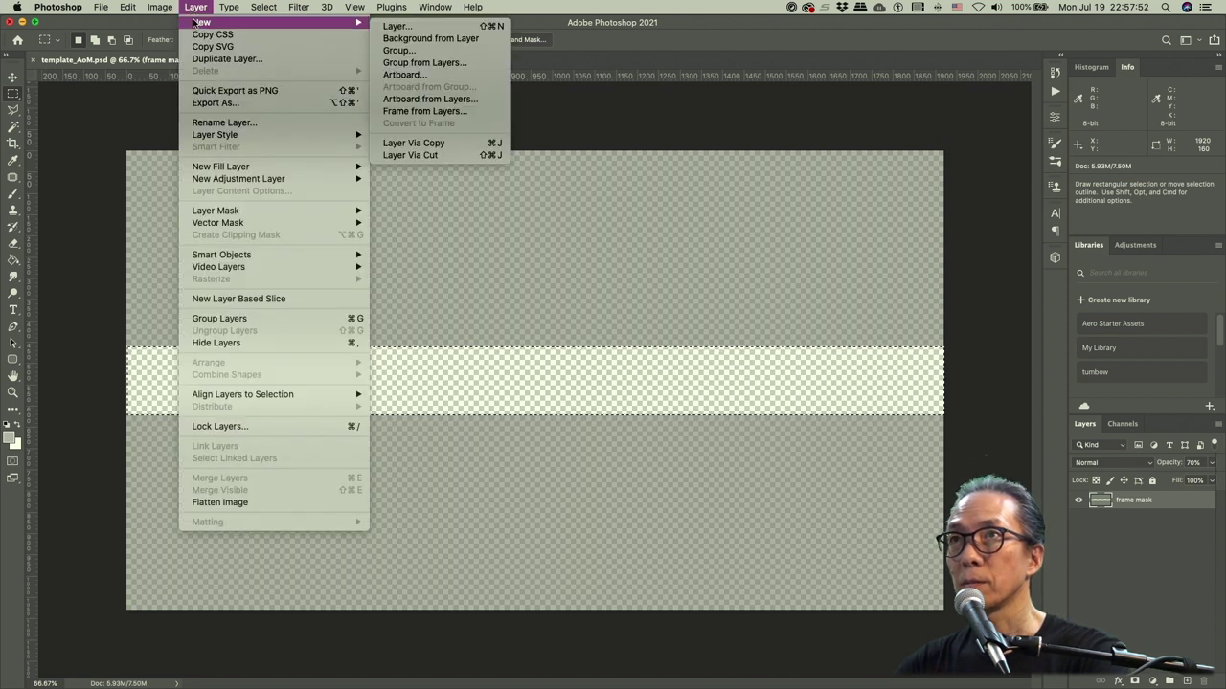
click(396, 26)
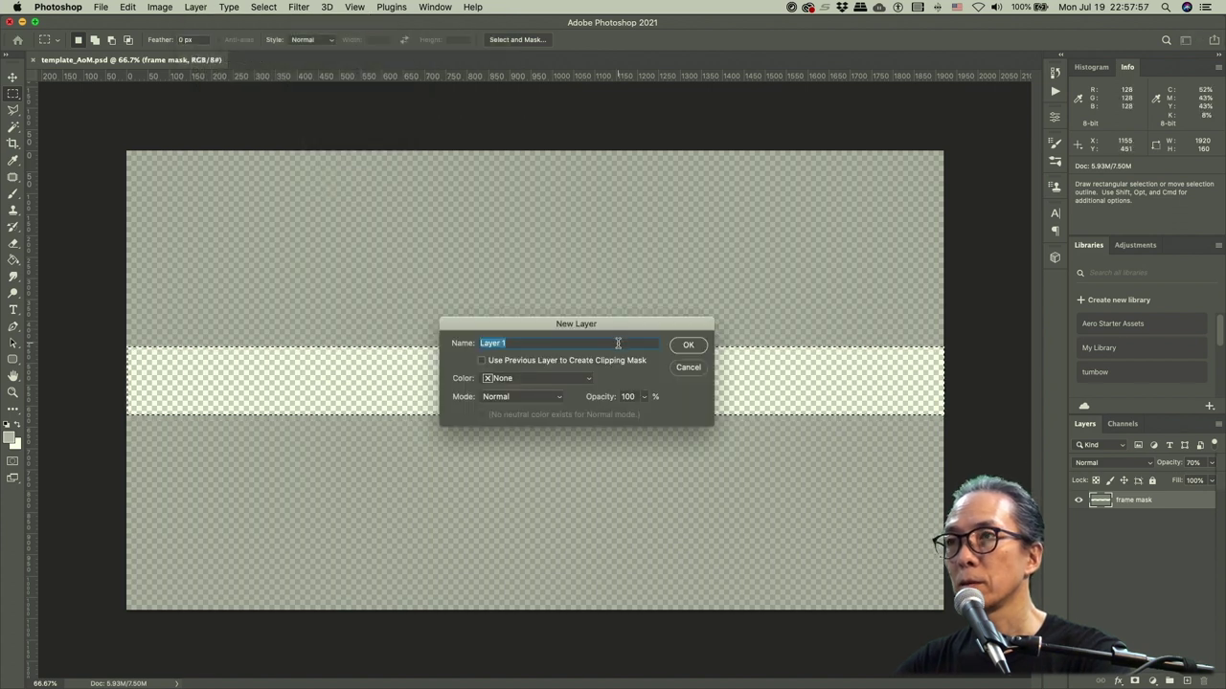
click(688, 346)
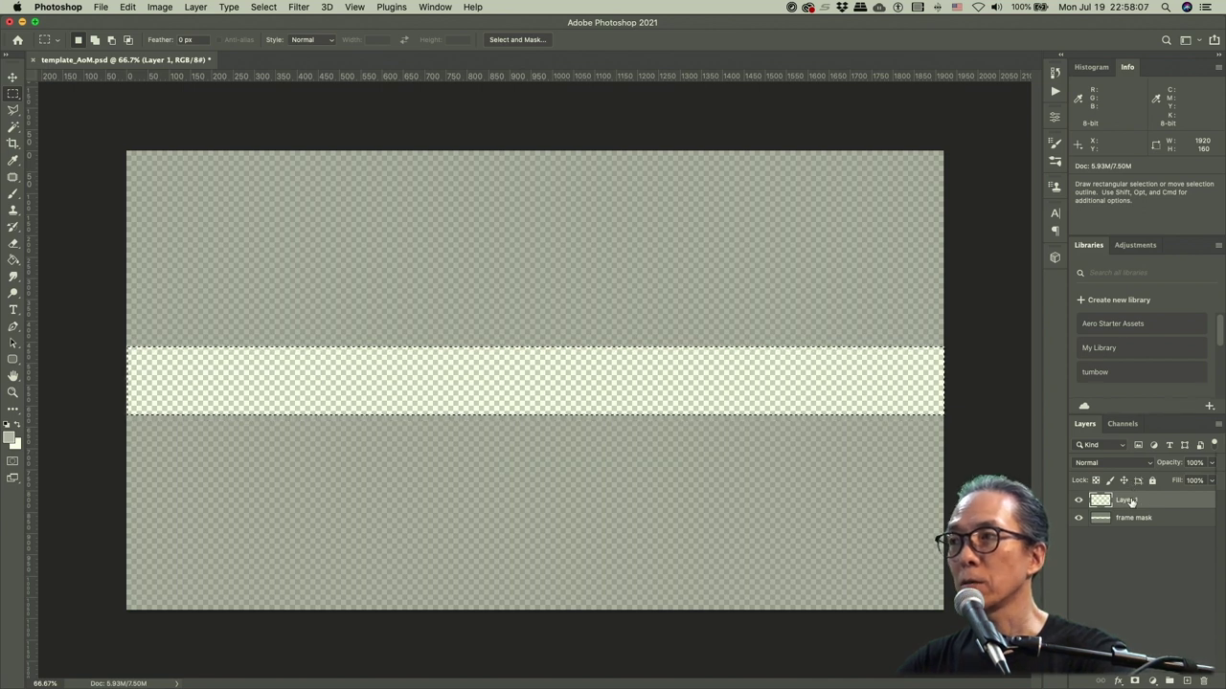
click(1186, 681)
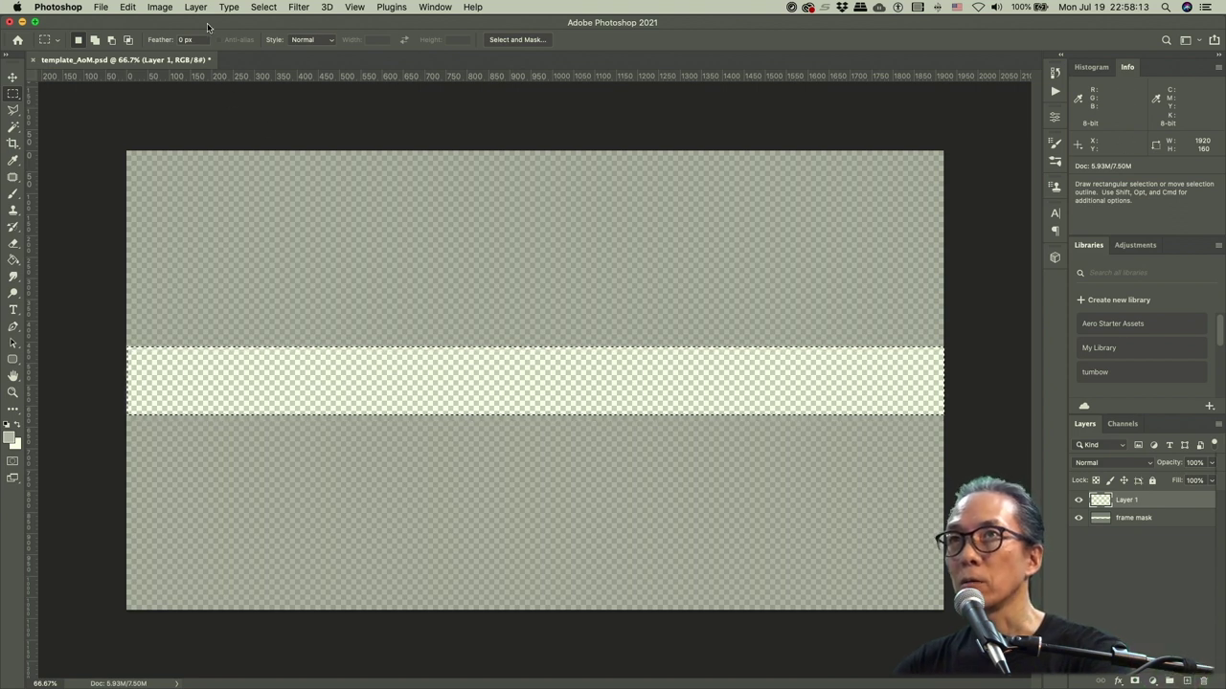
- Convert the new empty layer into a white background layer beneath the frame mask and save the template
click(196, 9)
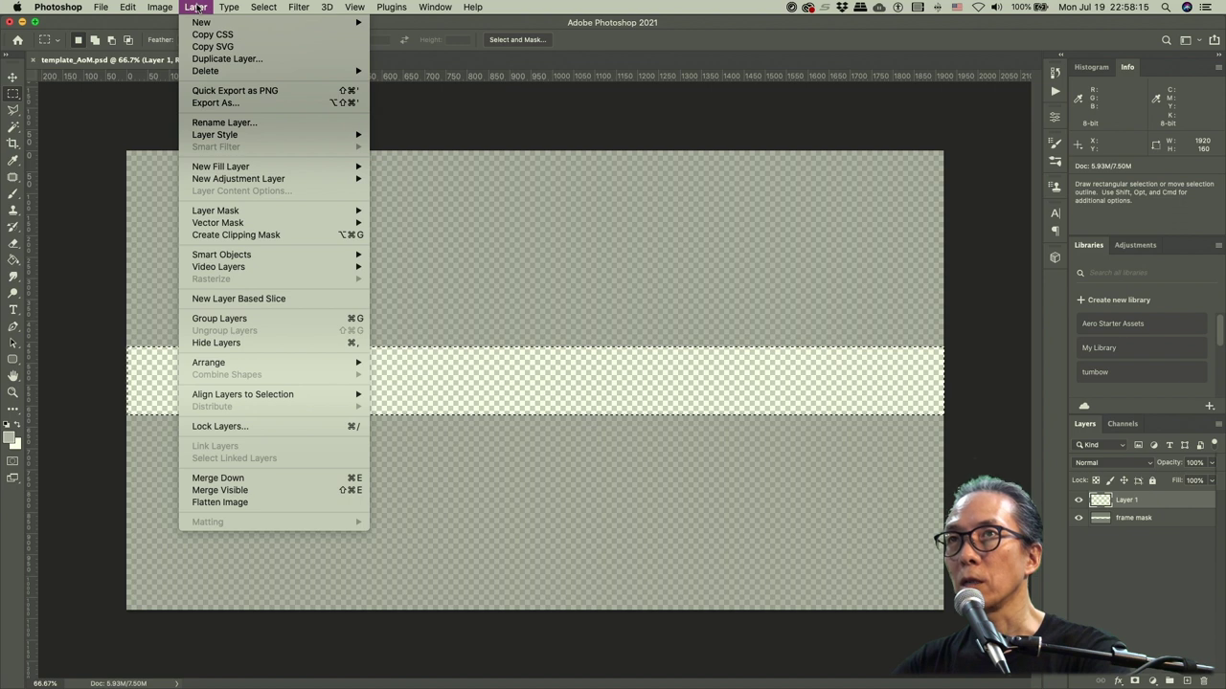
mouse_move(198, 21)
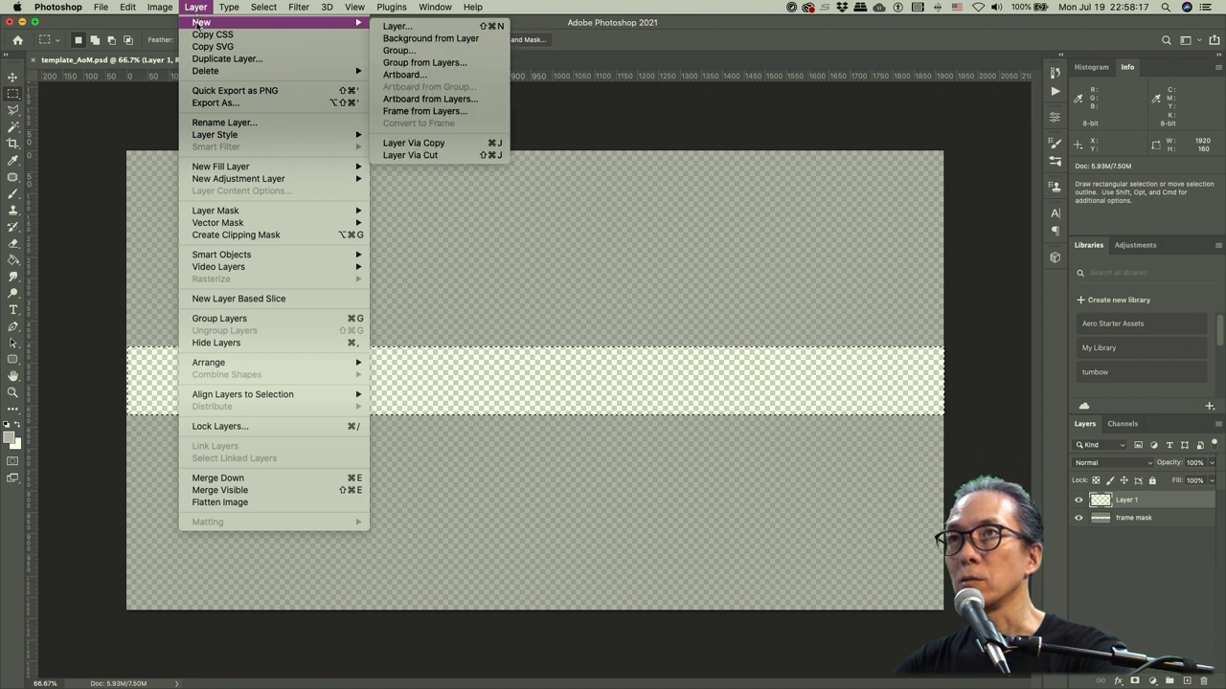
click(426, 39)
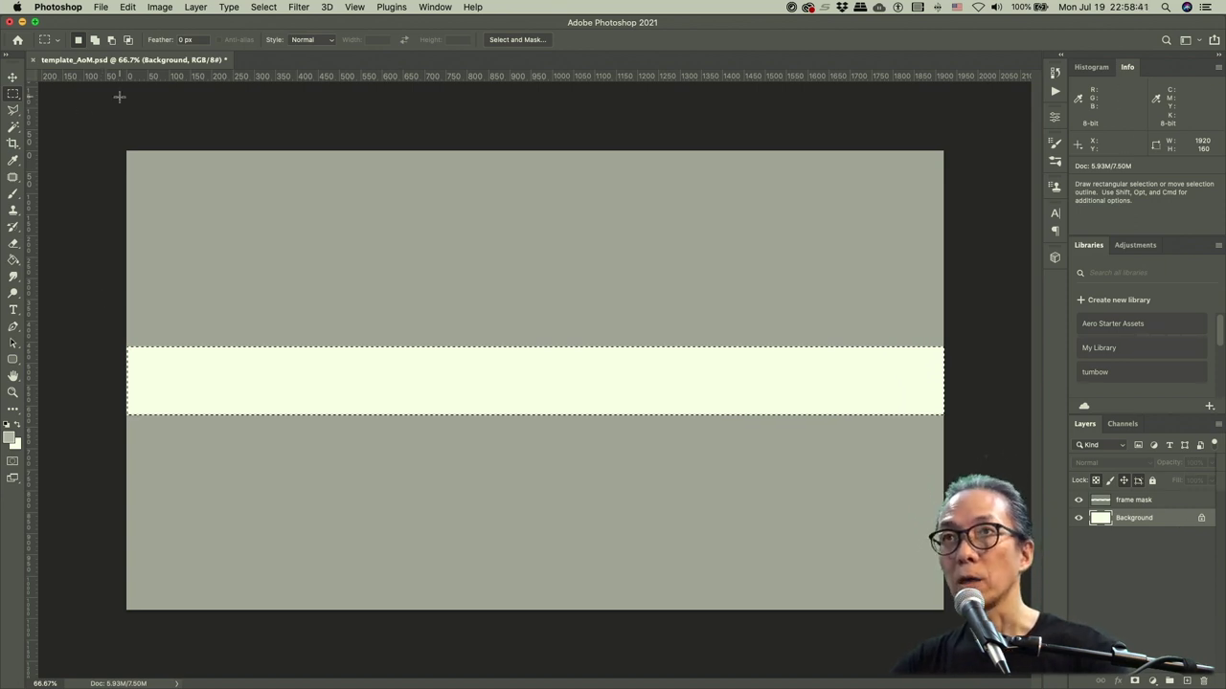
click(101, 6)
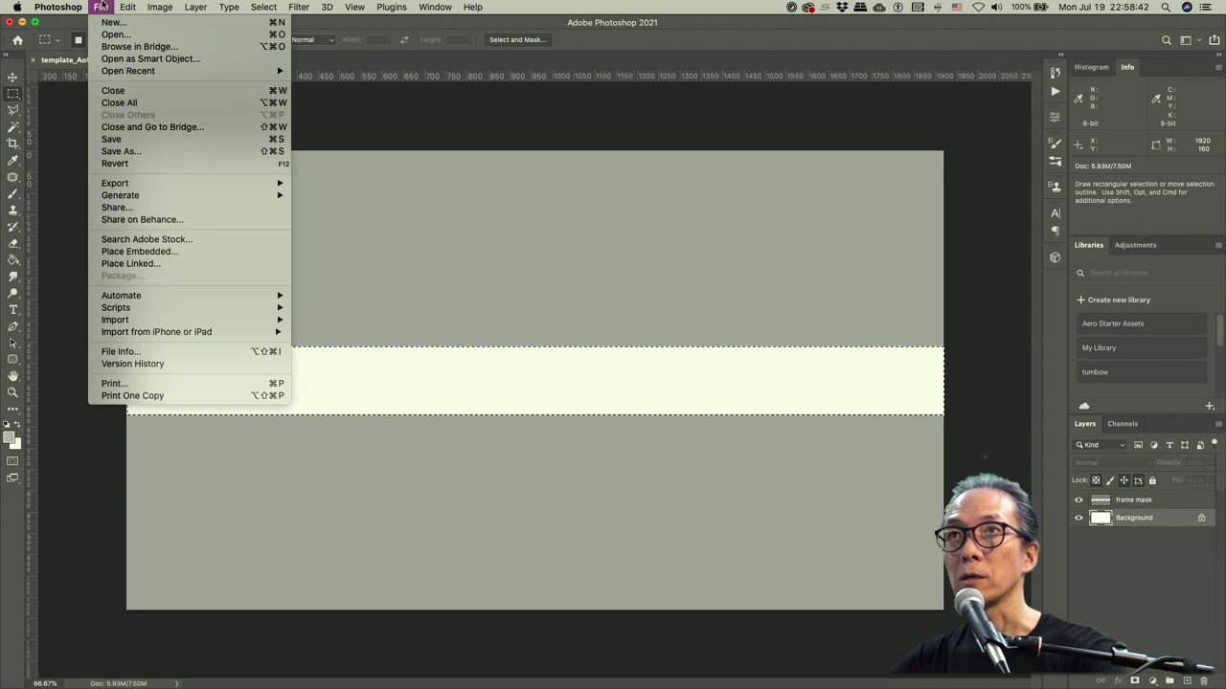
click(111, 139)
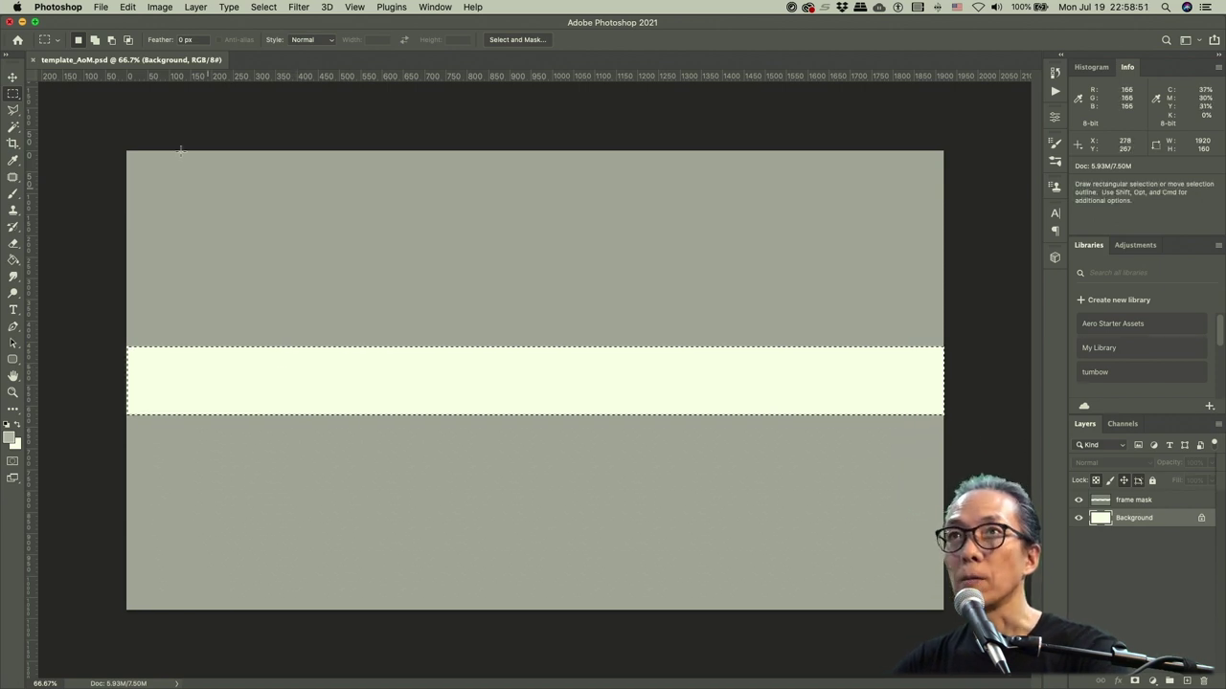
- Save a JPEG copy named template_160x1920.jpg in the PAC_video folder at quality 12 (Maximum), Baseline ("Standard")
click(100, 9)
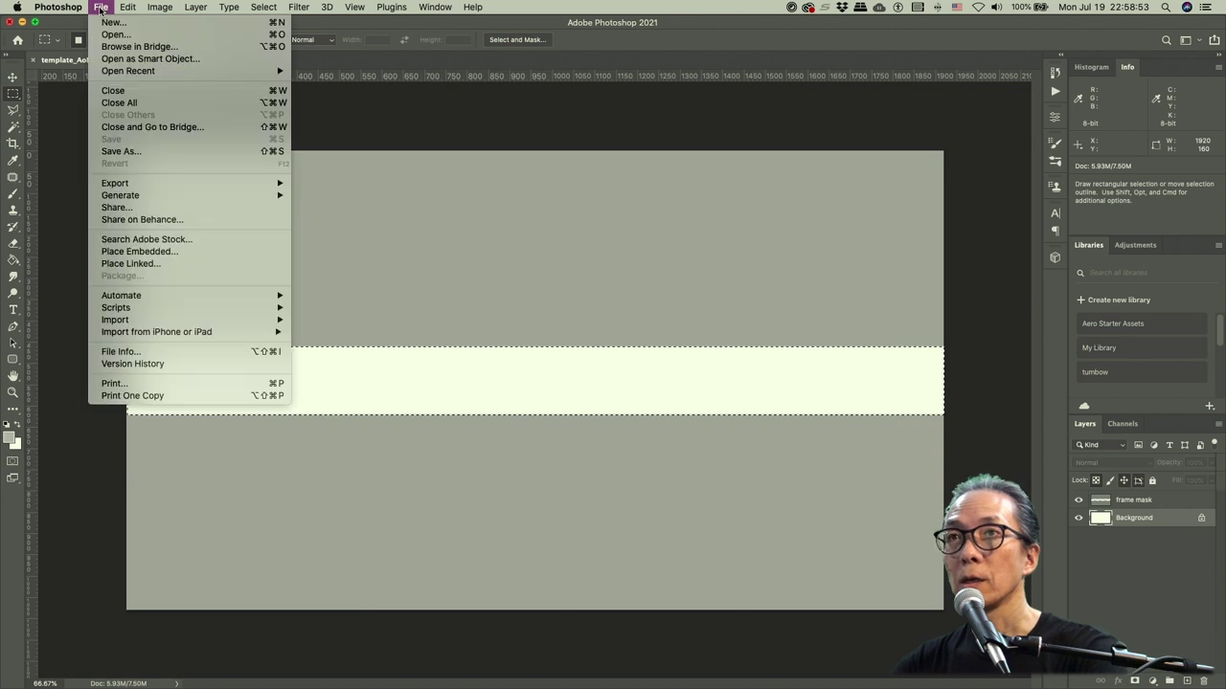
click(123, 151)
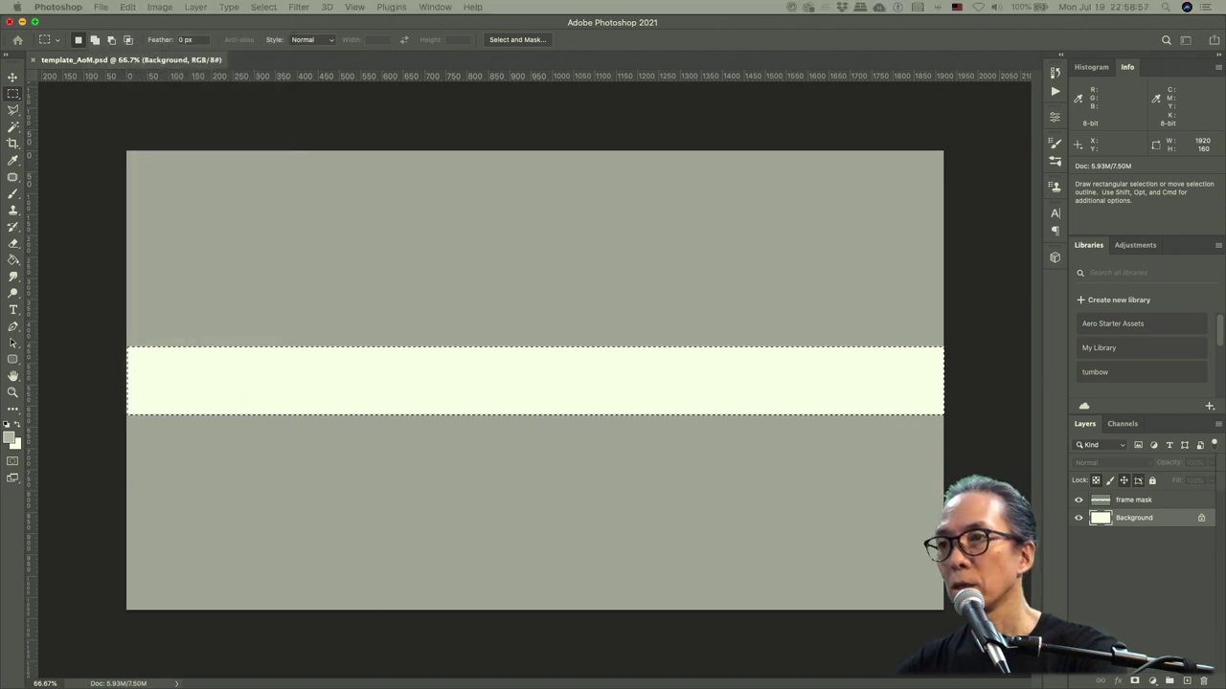
click(667, 425)
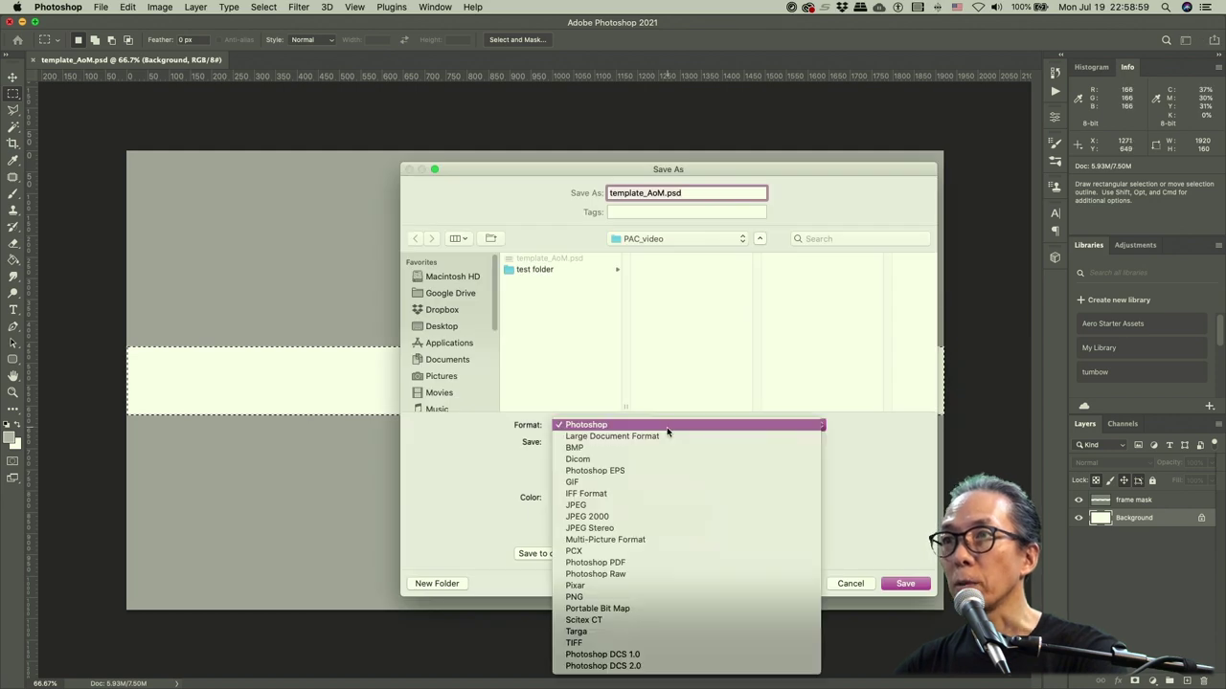
click(673, 505)
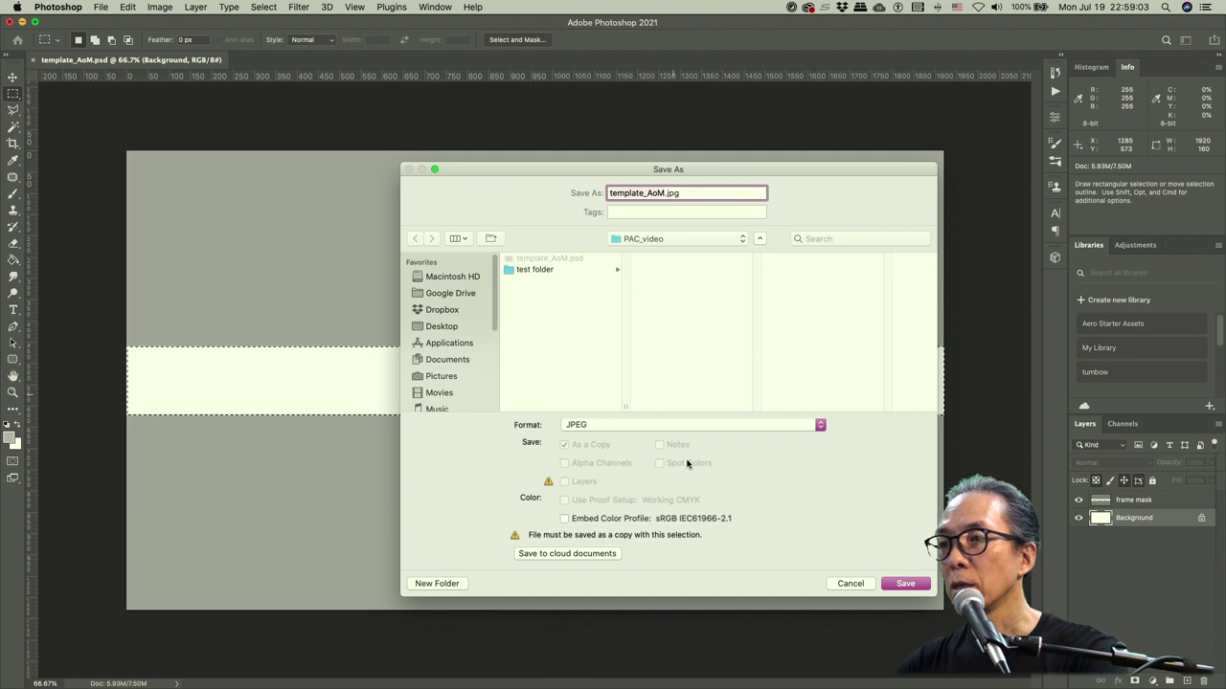
click(664, 192)
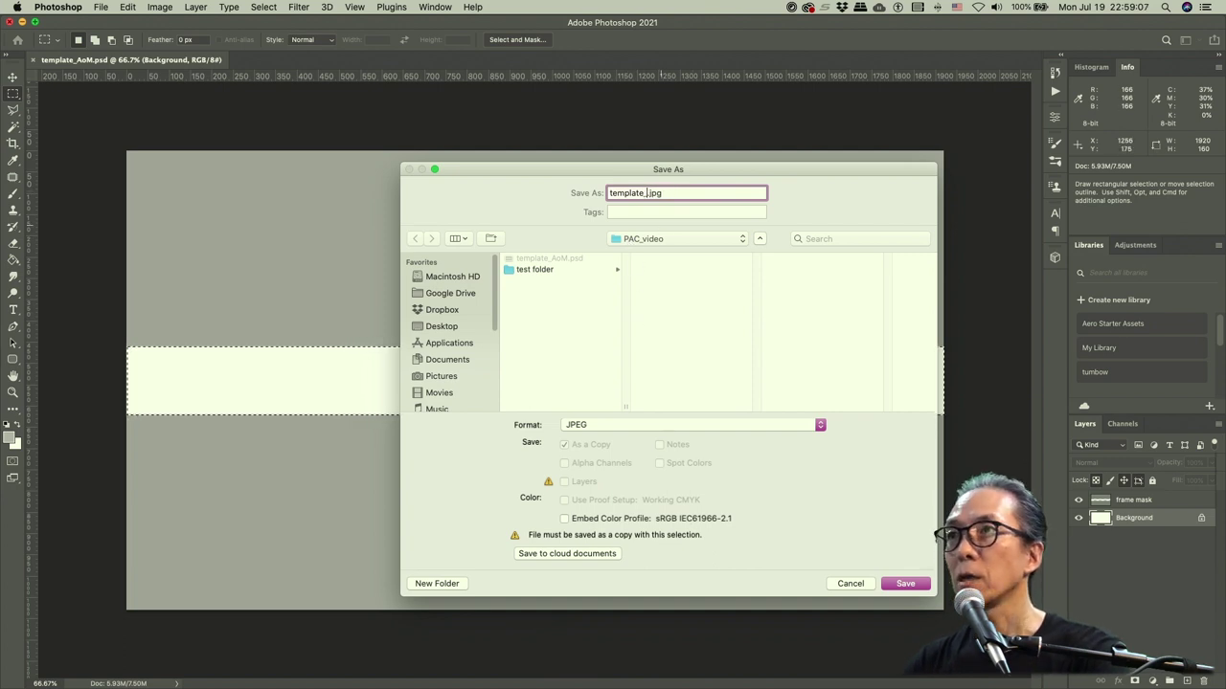
text(90)
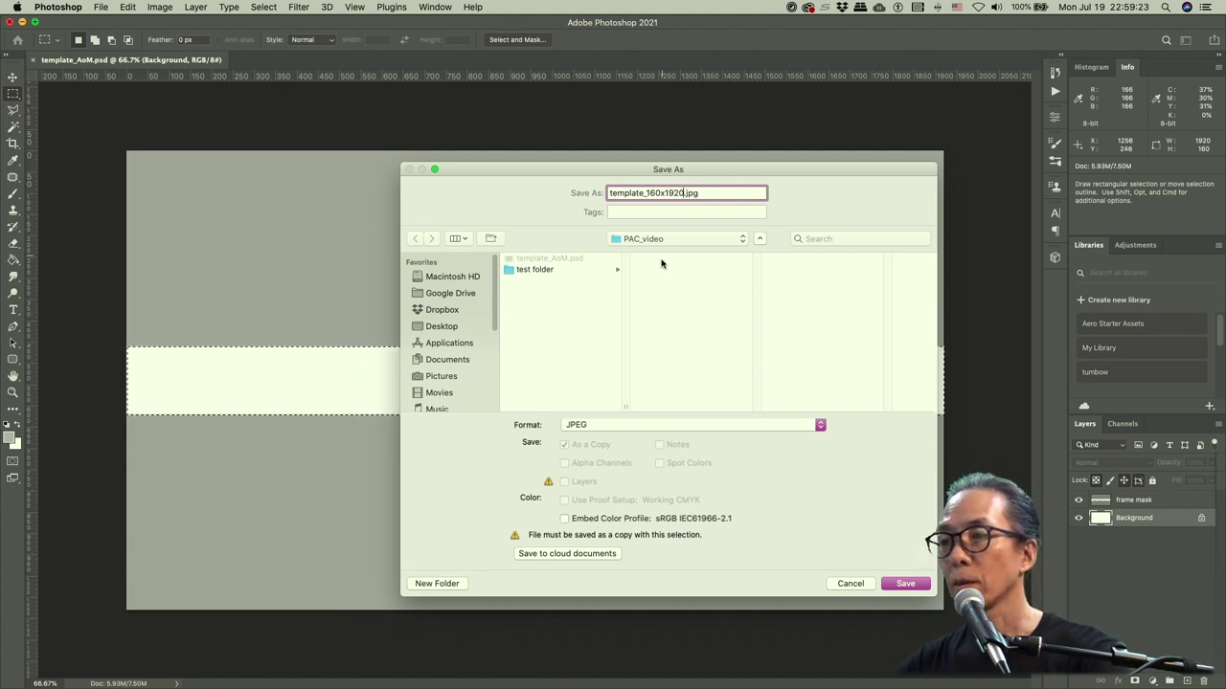
click(905, 584)
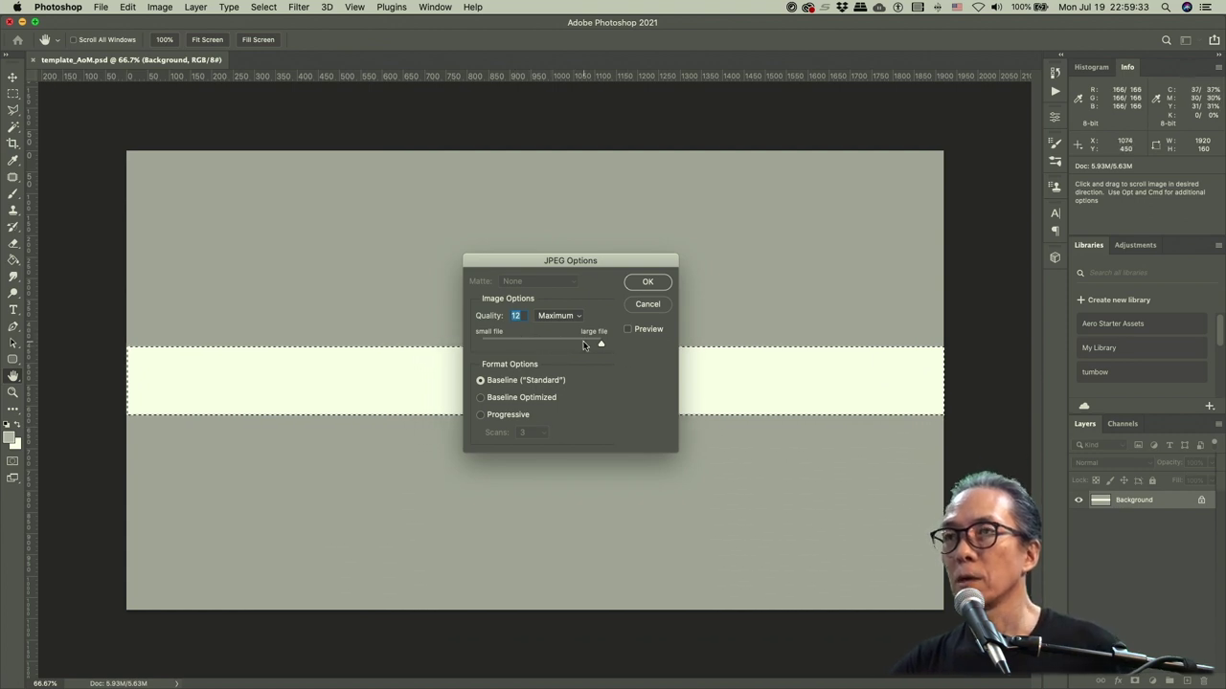
click(649, 284)
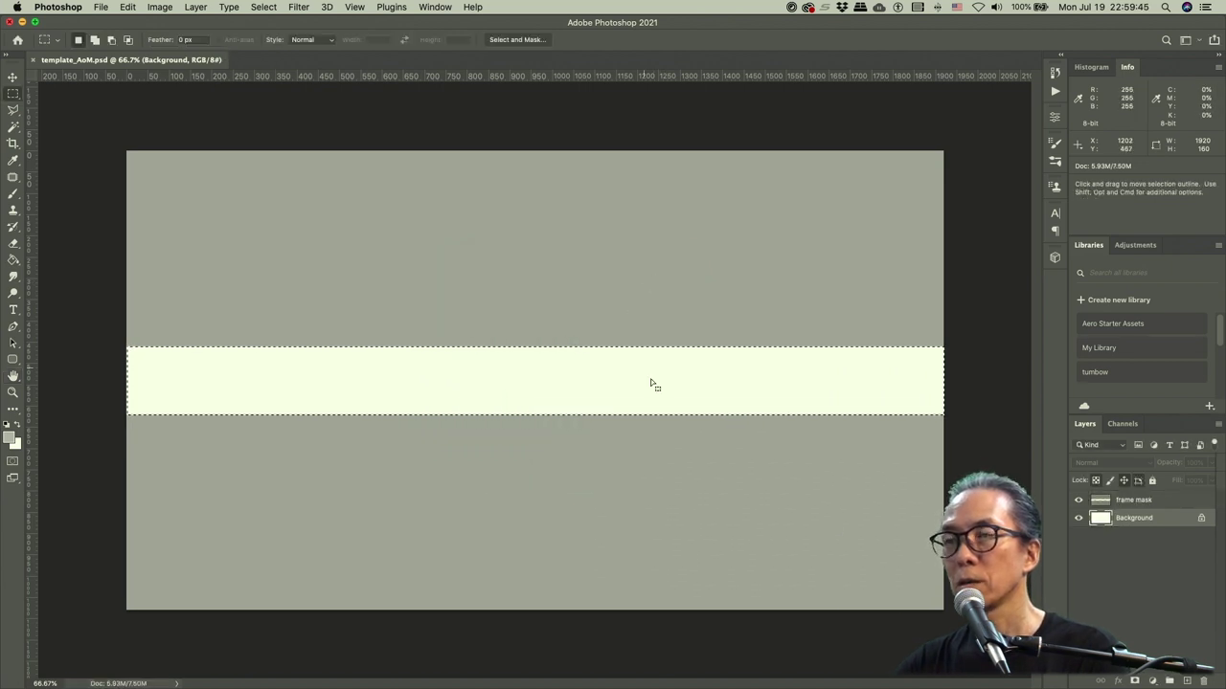
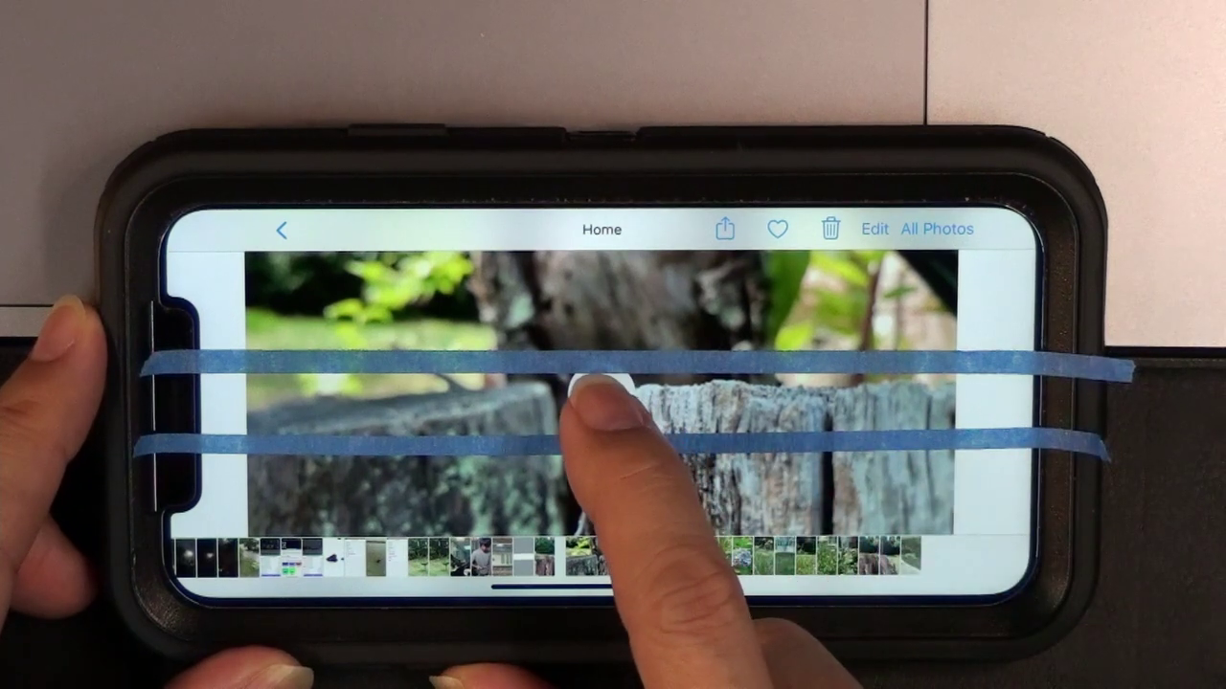
click(602, 388)
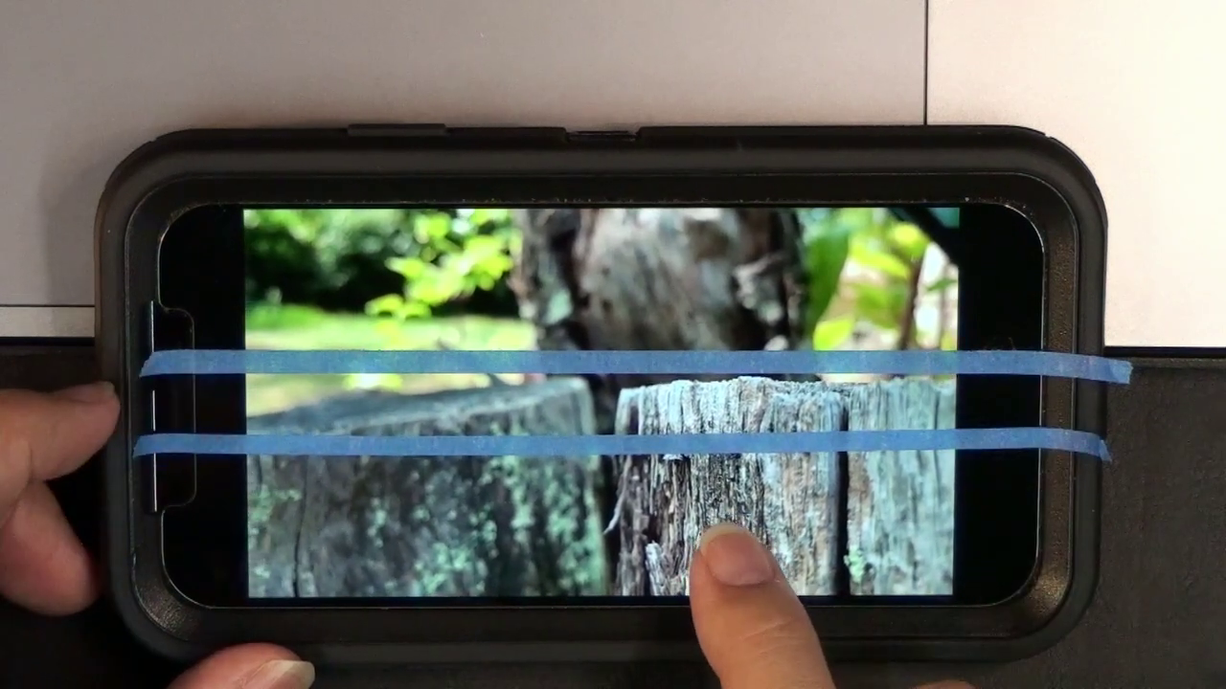
click(730, 546)
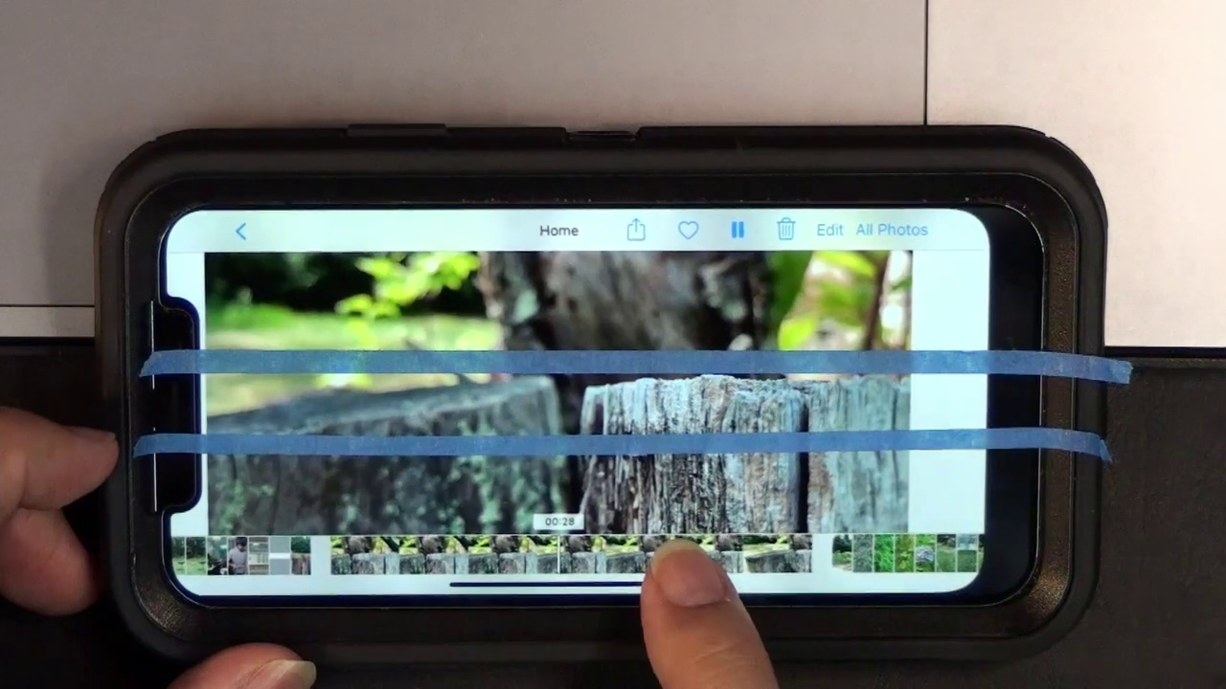
drag(684, 560, 724, 547)
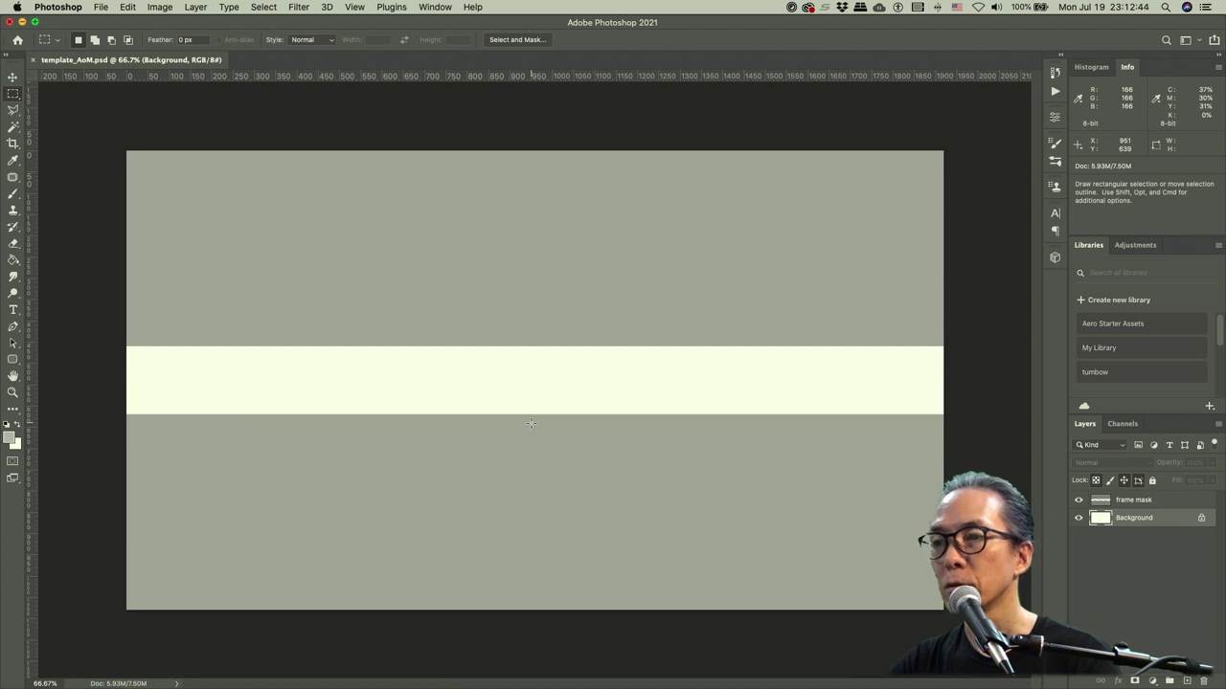
- Create a video timeline for the template and mute its audio track
click(436, 7)
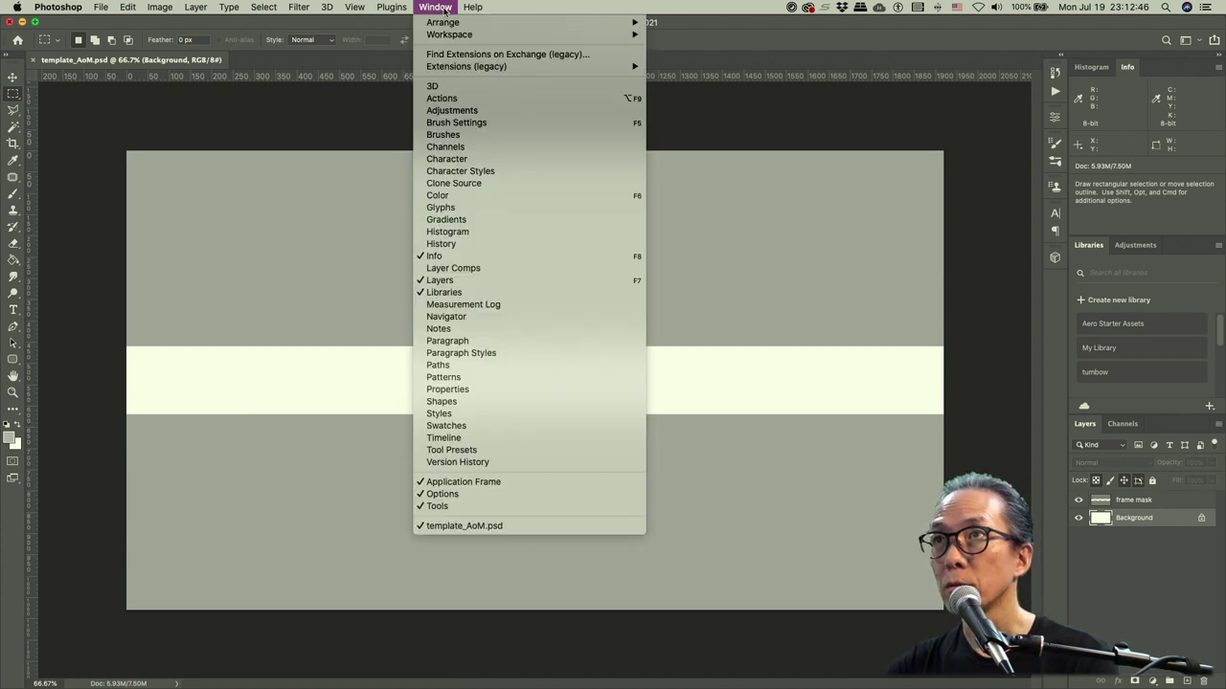
click(448, 438)
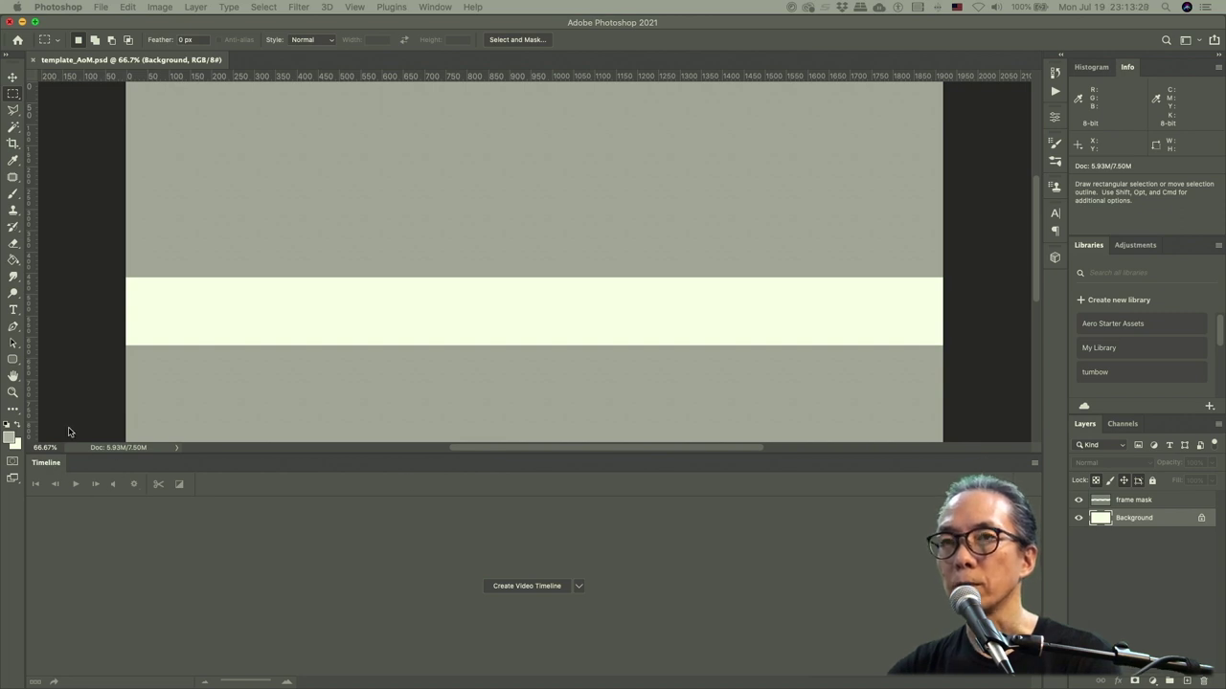
click(579, 587)
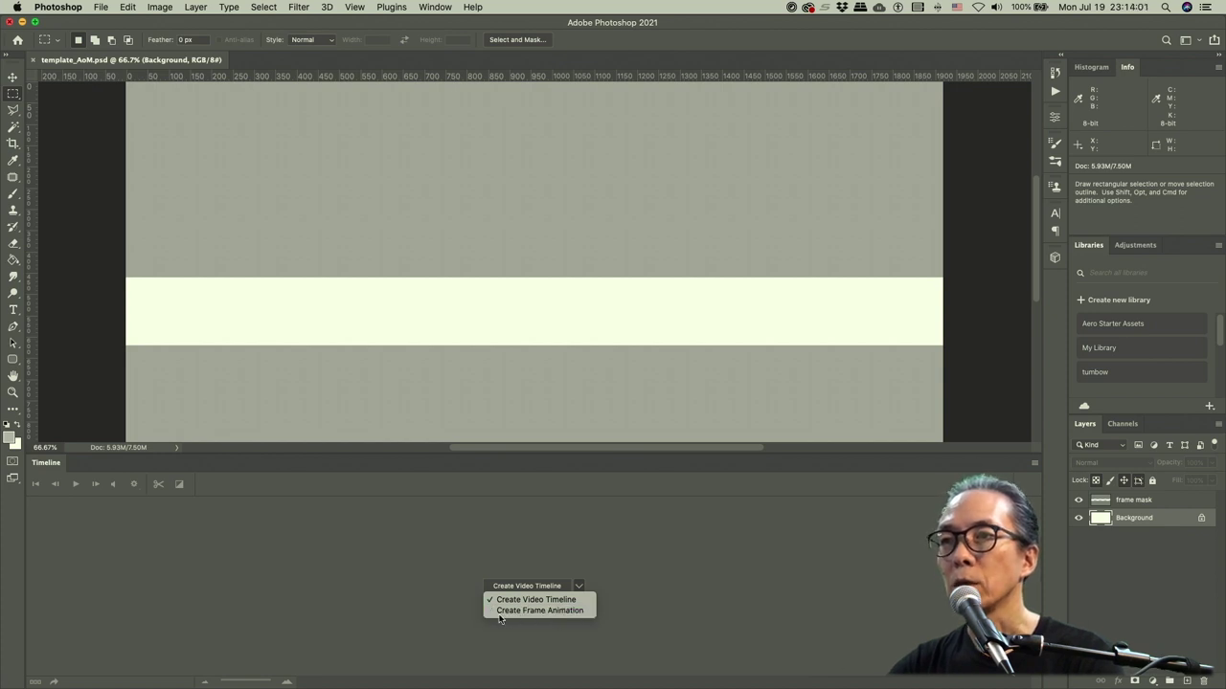
click(566, 600)
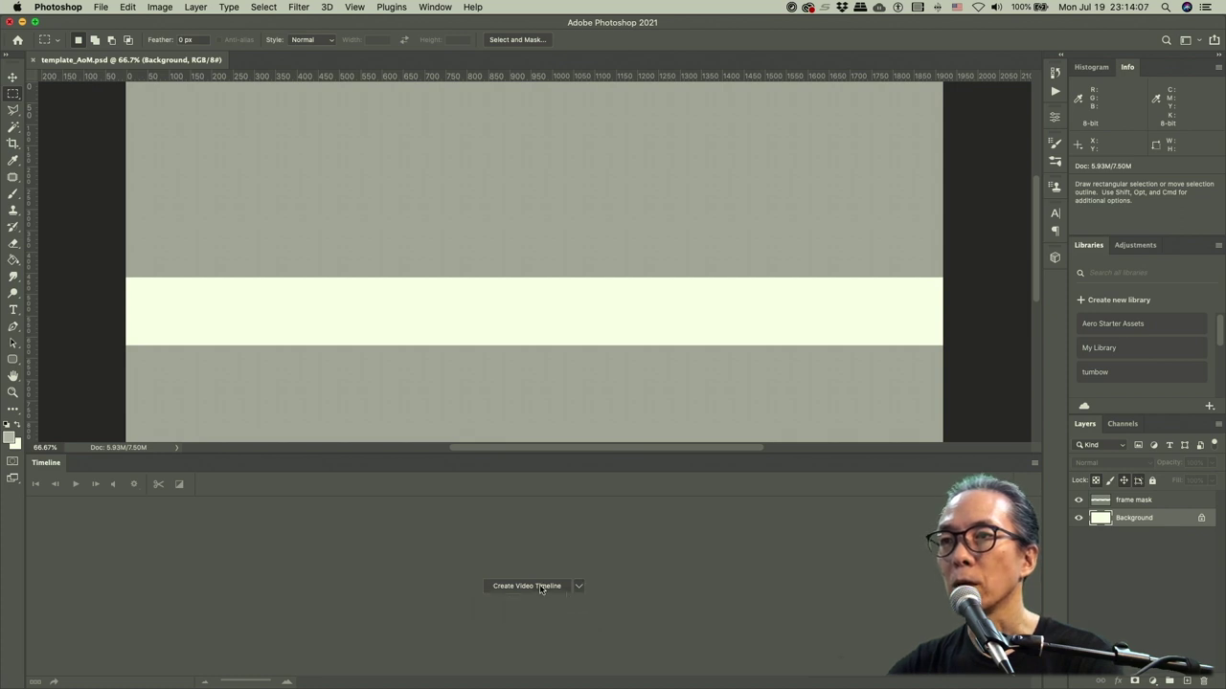
click(541, 587)
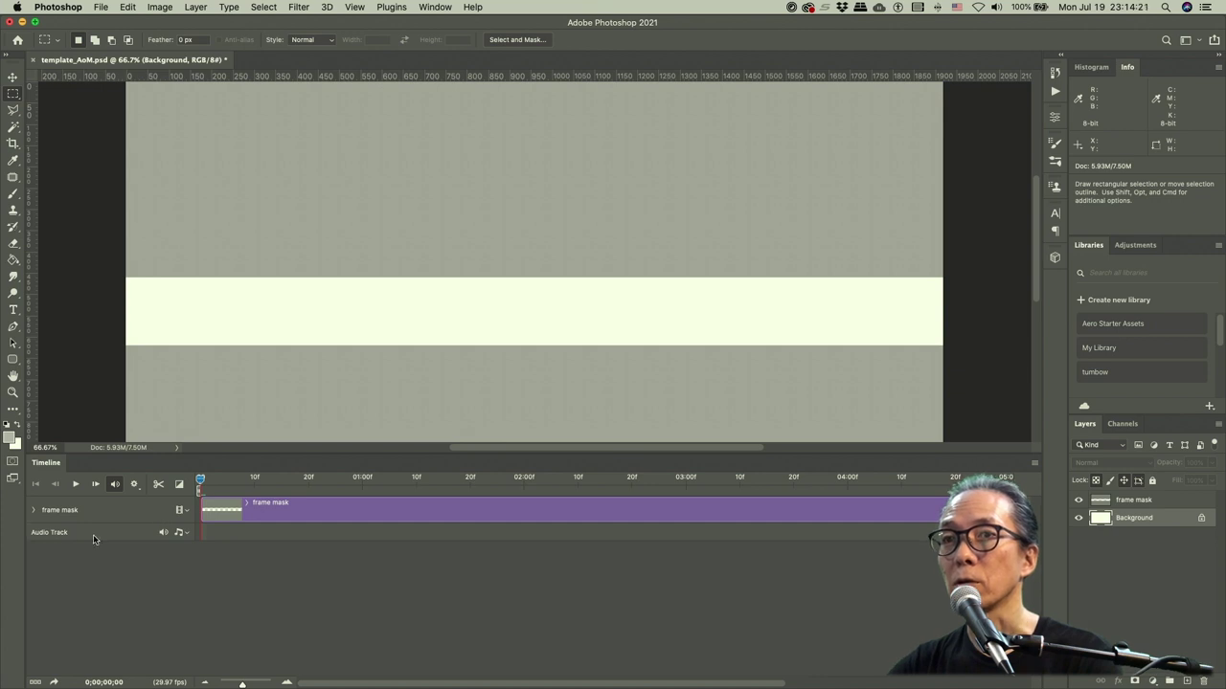
click(165, 535)
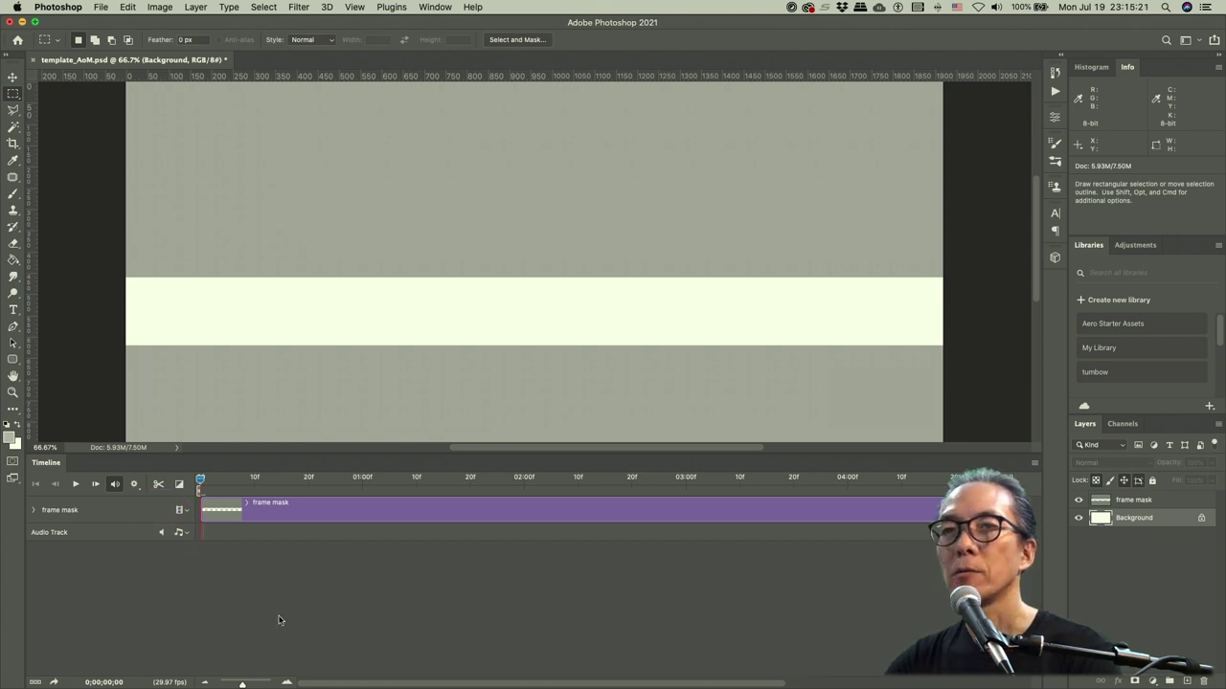
click(169, 655)
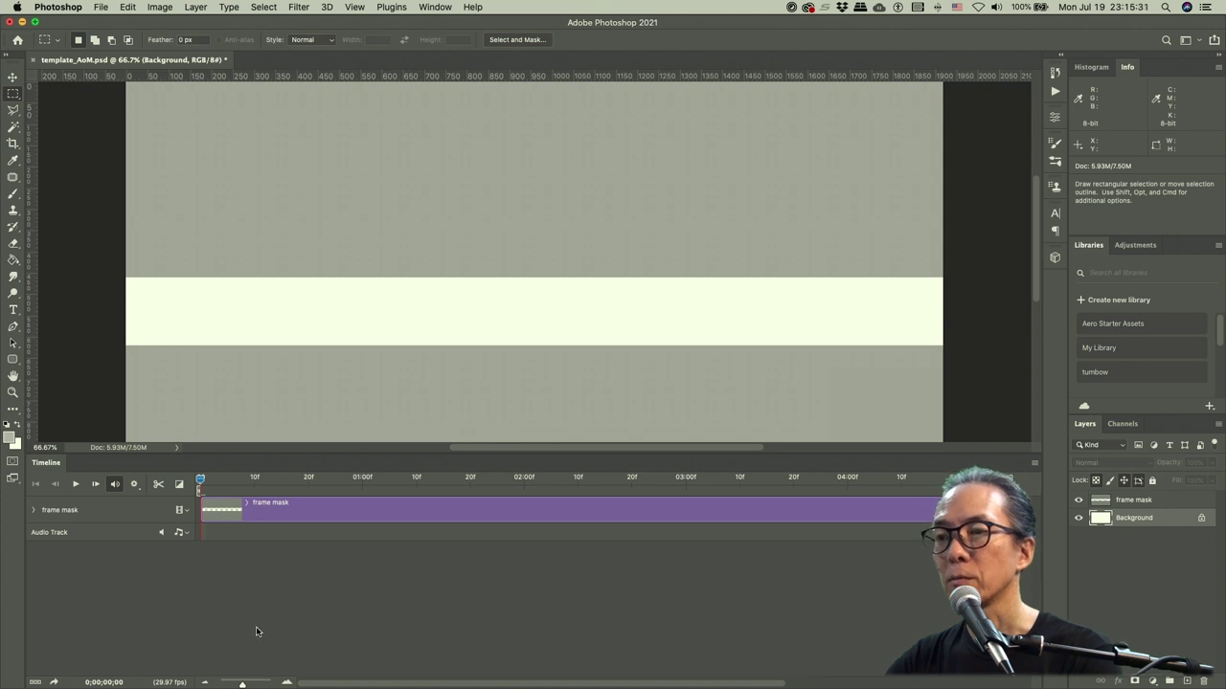
- Set the timeline frame rate to 5 fps
click(1036, 454)
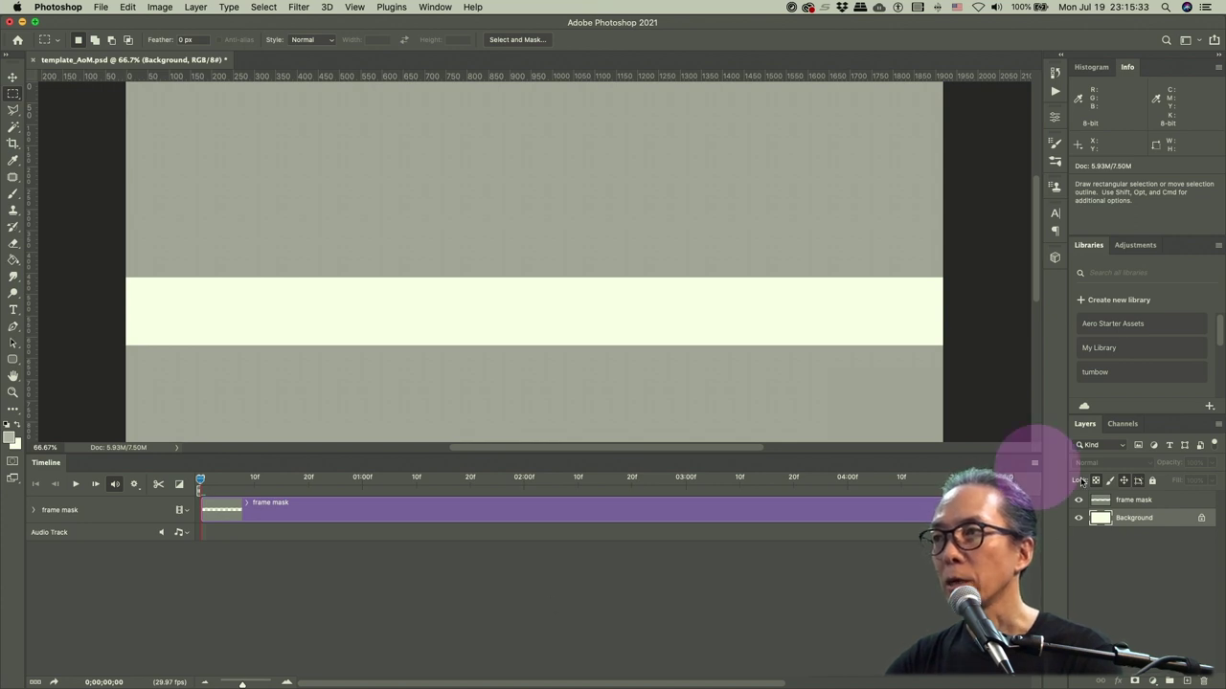
click(1035, 466)
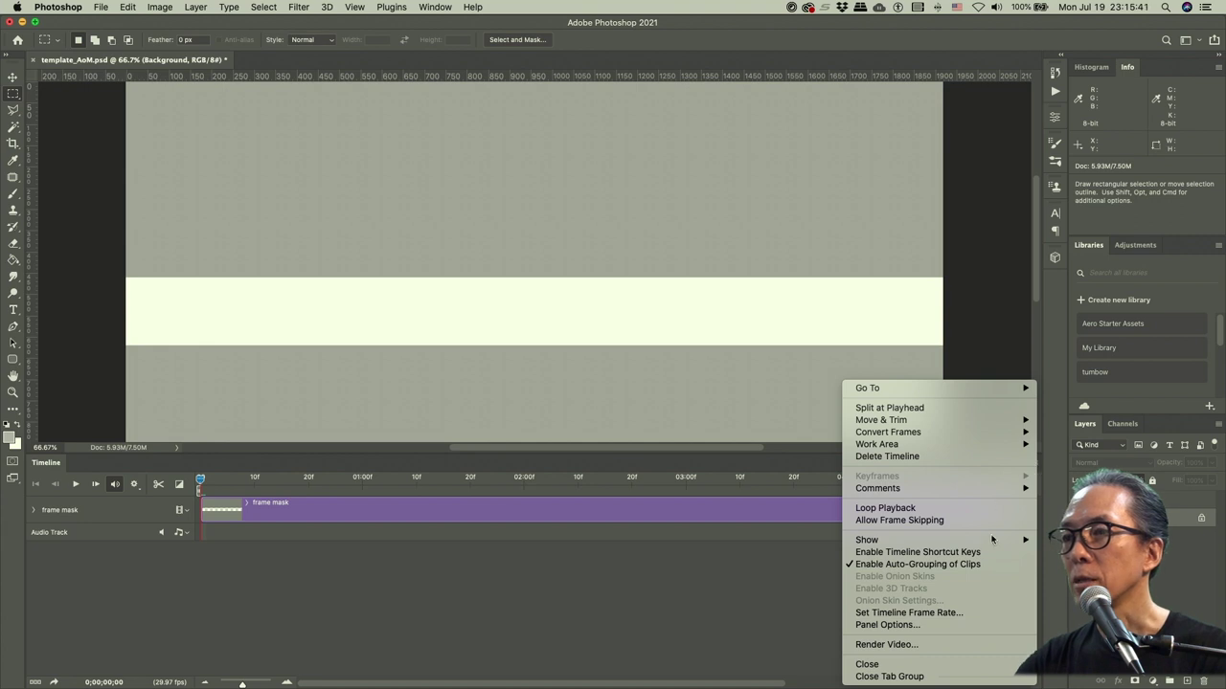
click(971, 613)
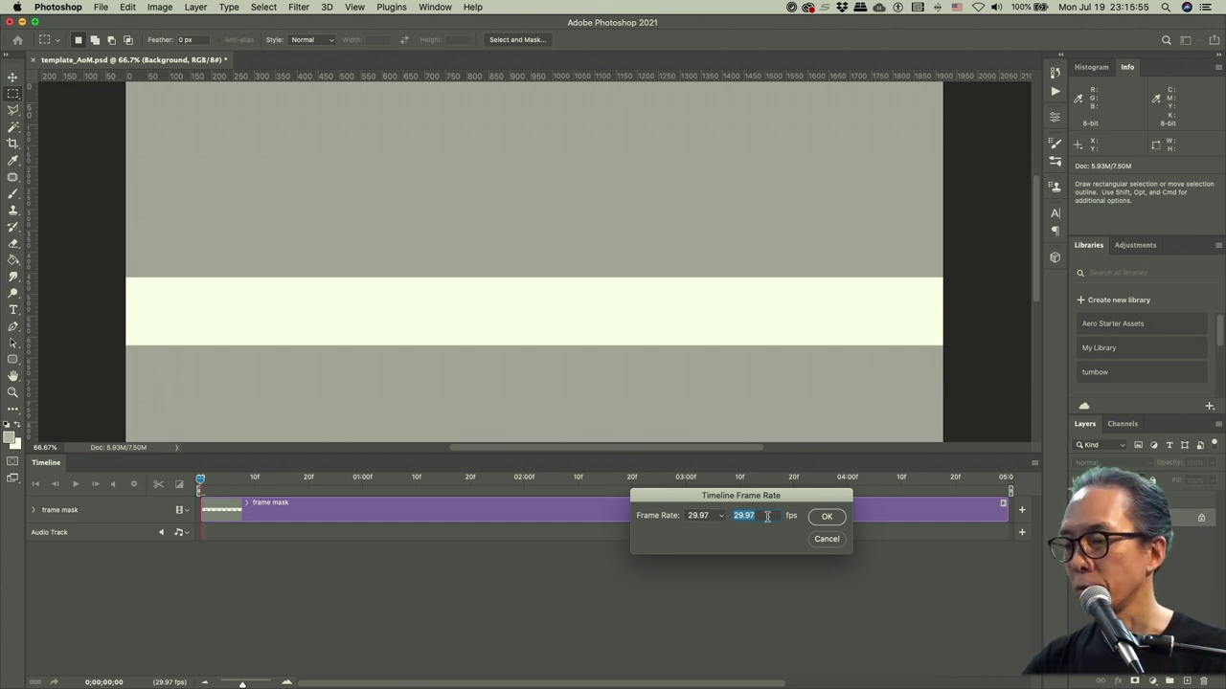
text(5)
click(826, 517)
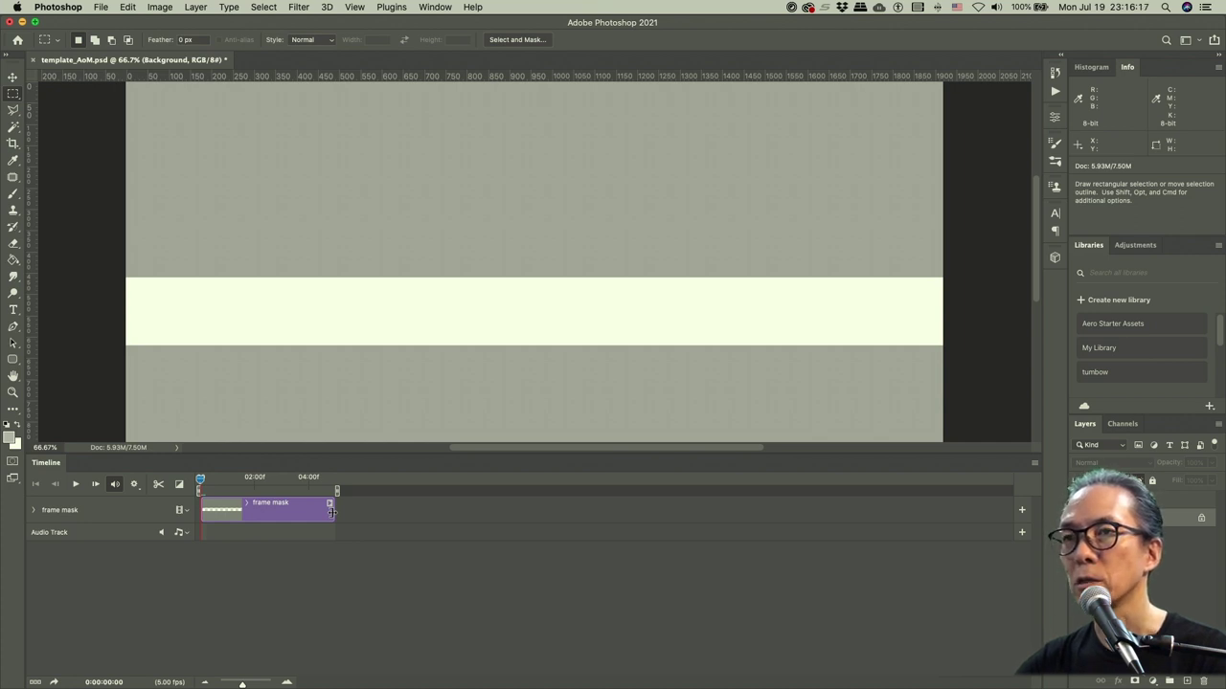
- Extend the frame mask clip on the timeline to a duration of 30 seconds
click(331, 512)
drag(332, 512, 1011, 509)
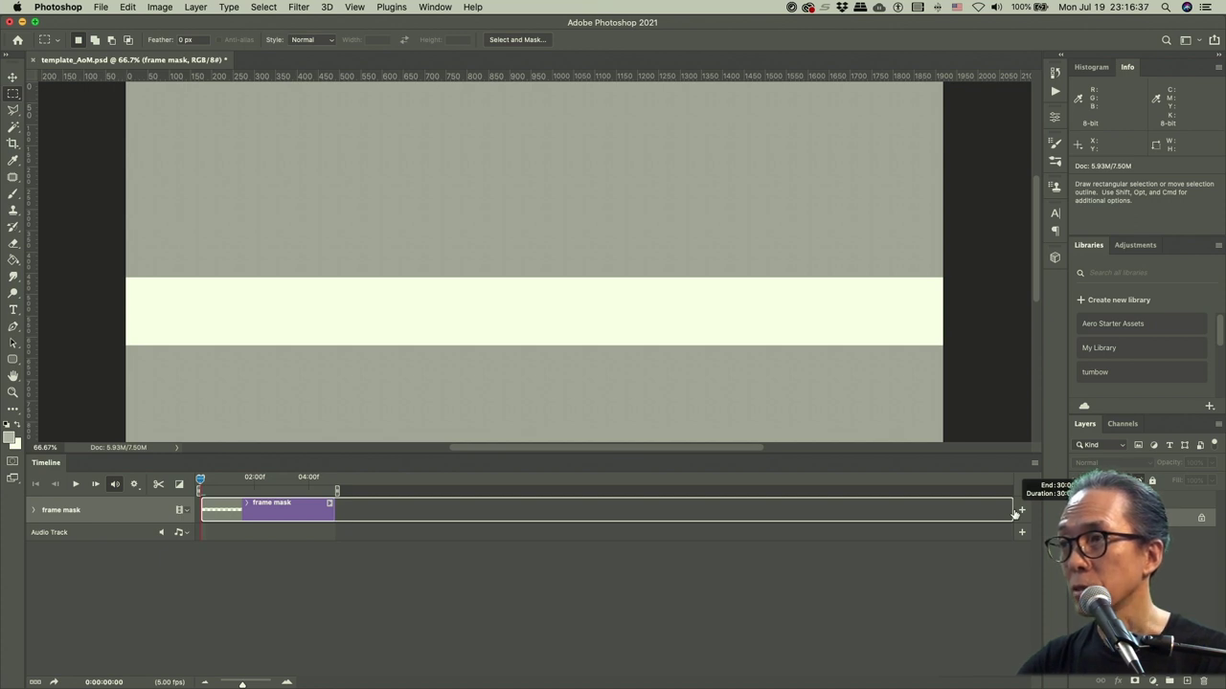
drag(1014, 513, 1015, 512)
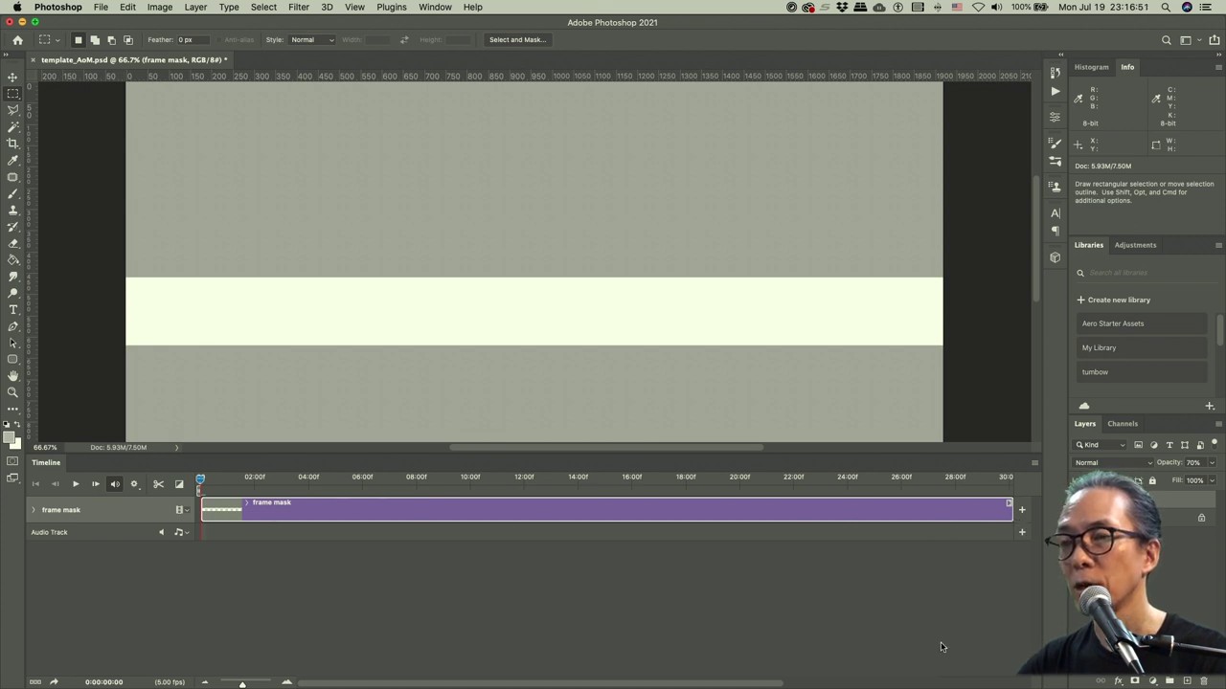
mouse_move(243, 685)
mouse_down()
mouse_move(272, 685)
mouse_move(244, 684)
mouse_up()
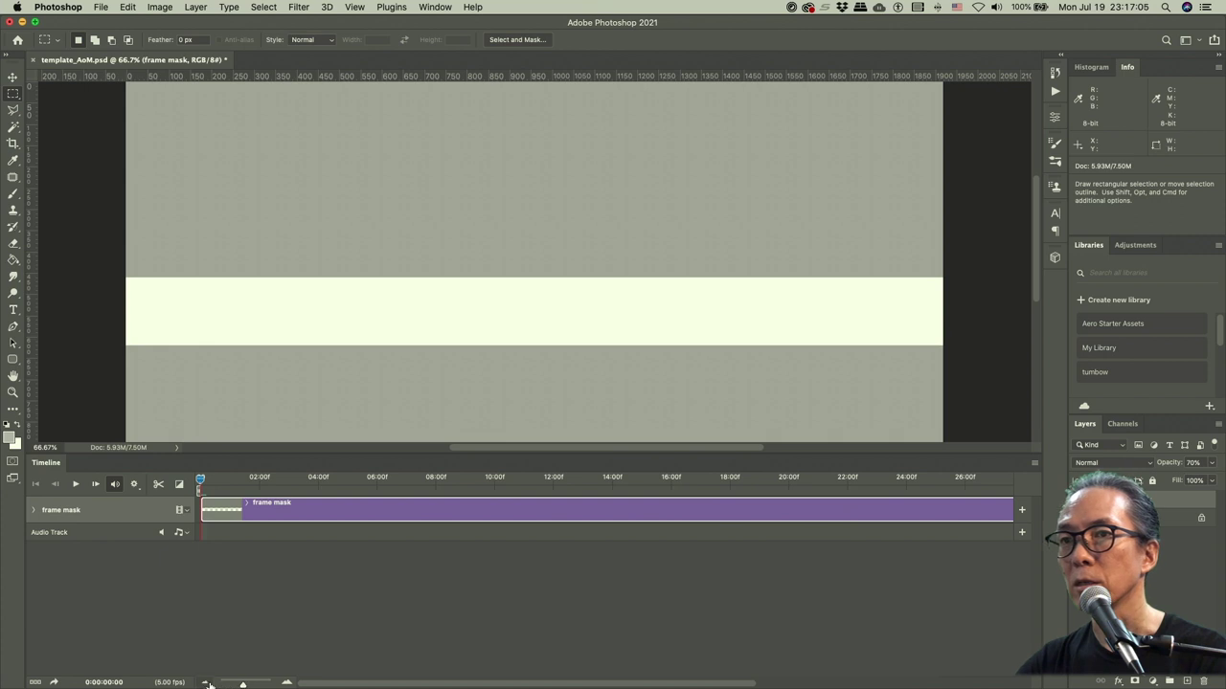
click(206, 683)
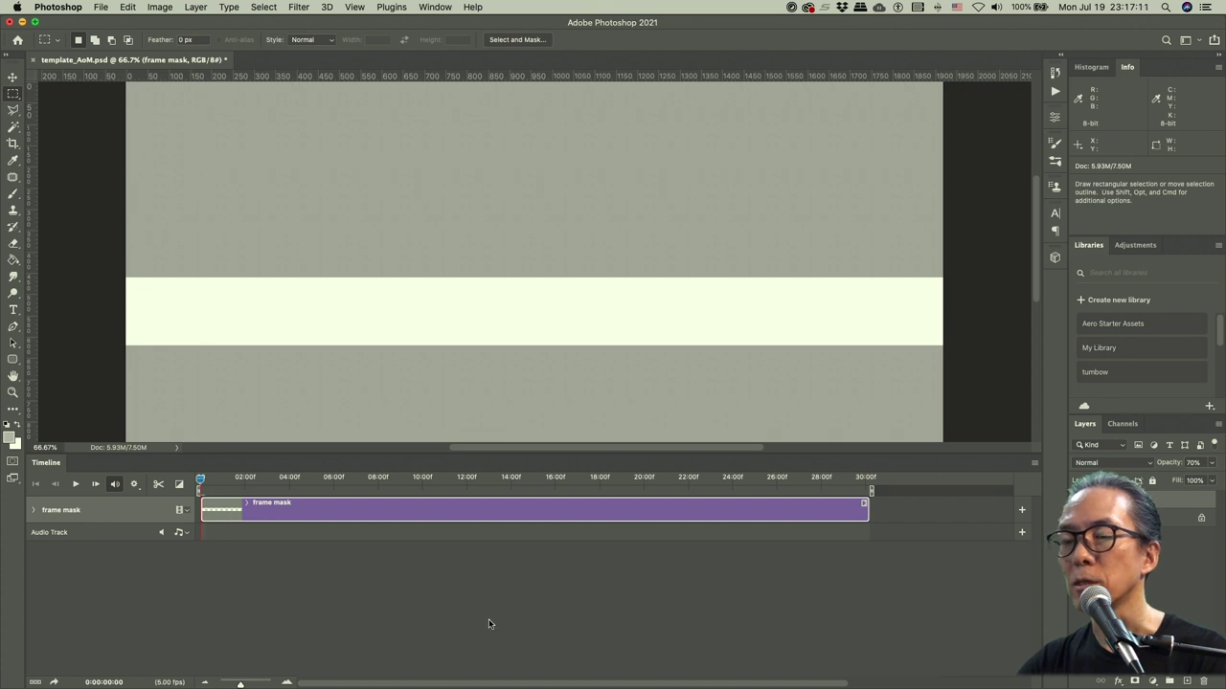
- Save the document under the new name movie_AoM.psd in the PAC_video folder in Photoshop format
click(100, 8)
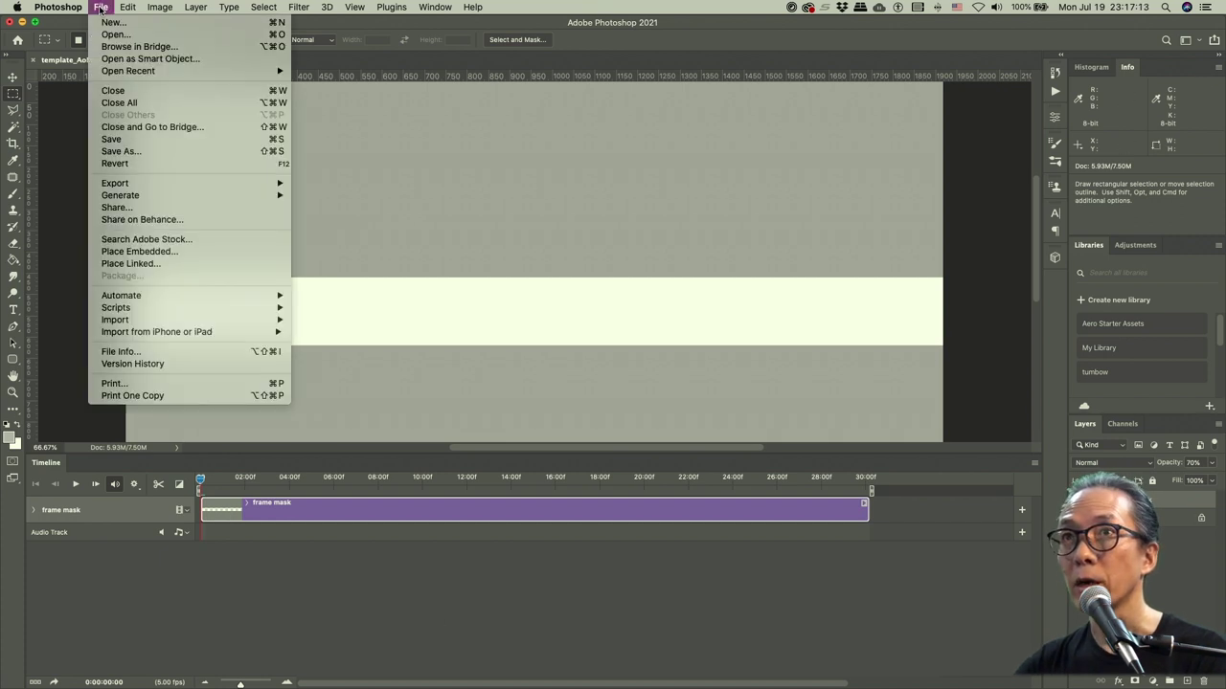
click(127, 153)
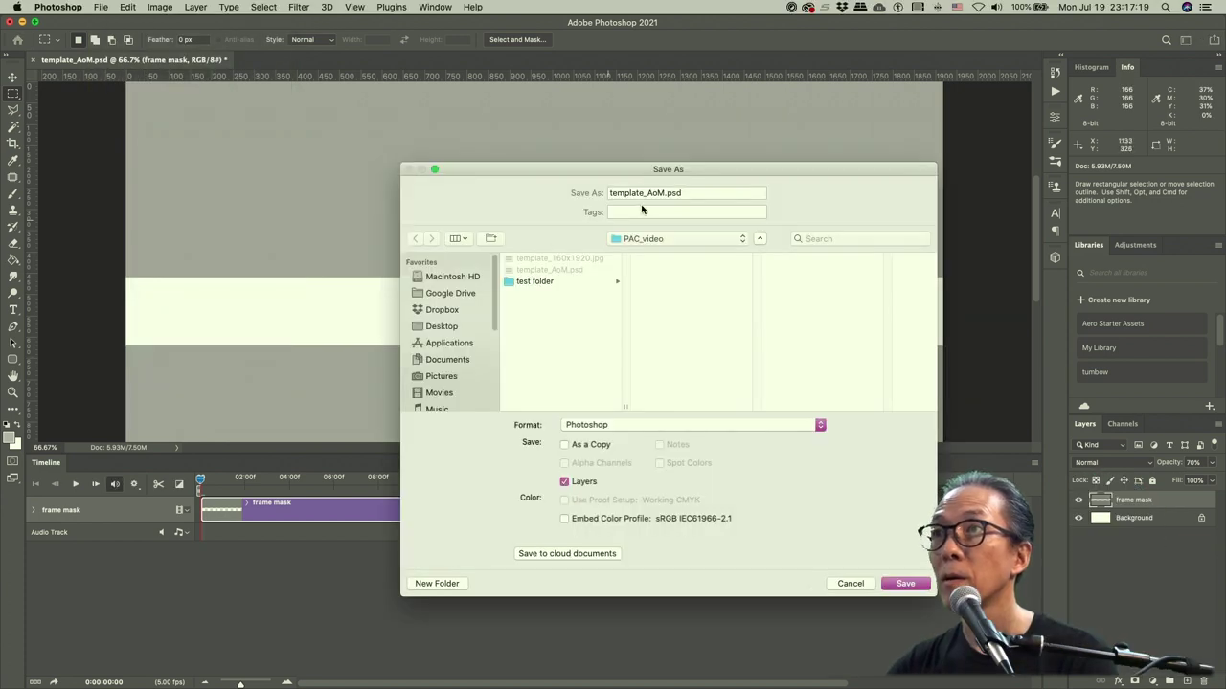
click(556, 181)
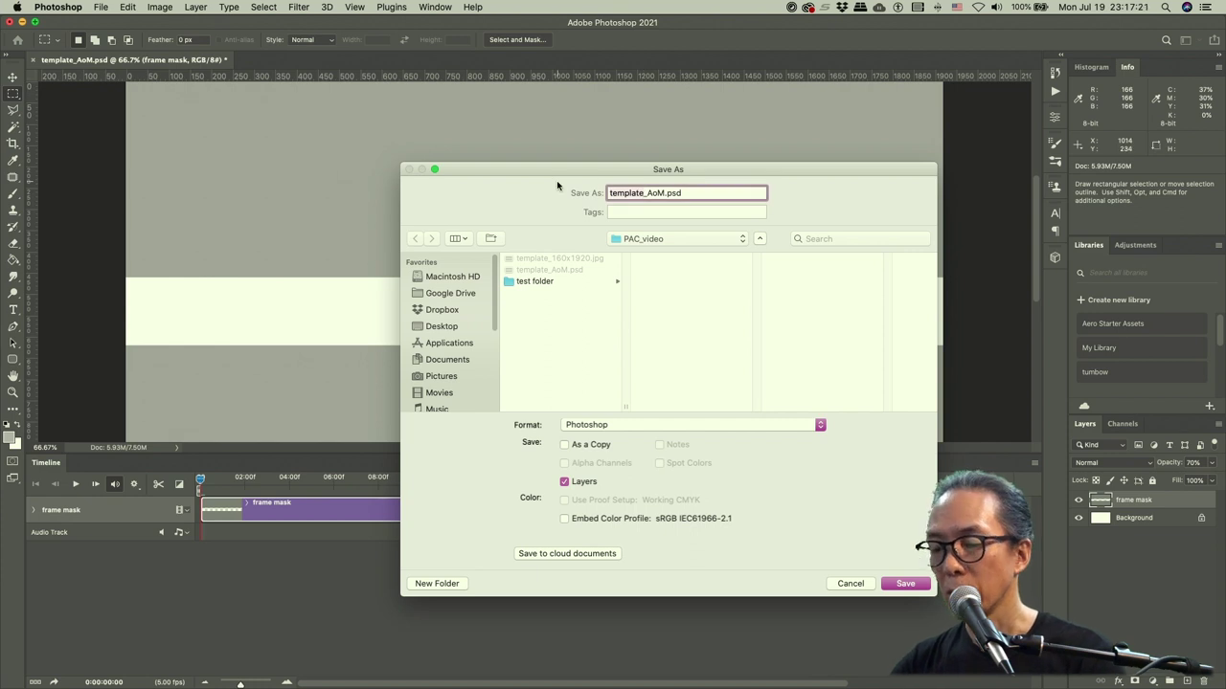
text(movie)
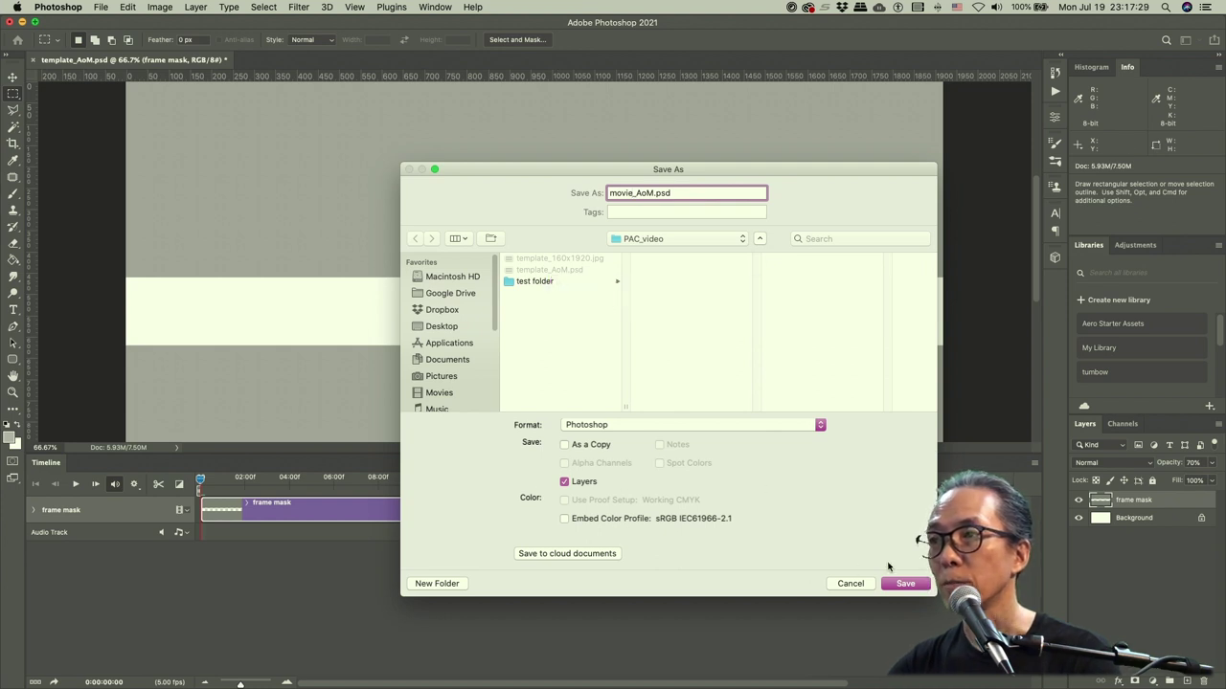
click(907, 585)
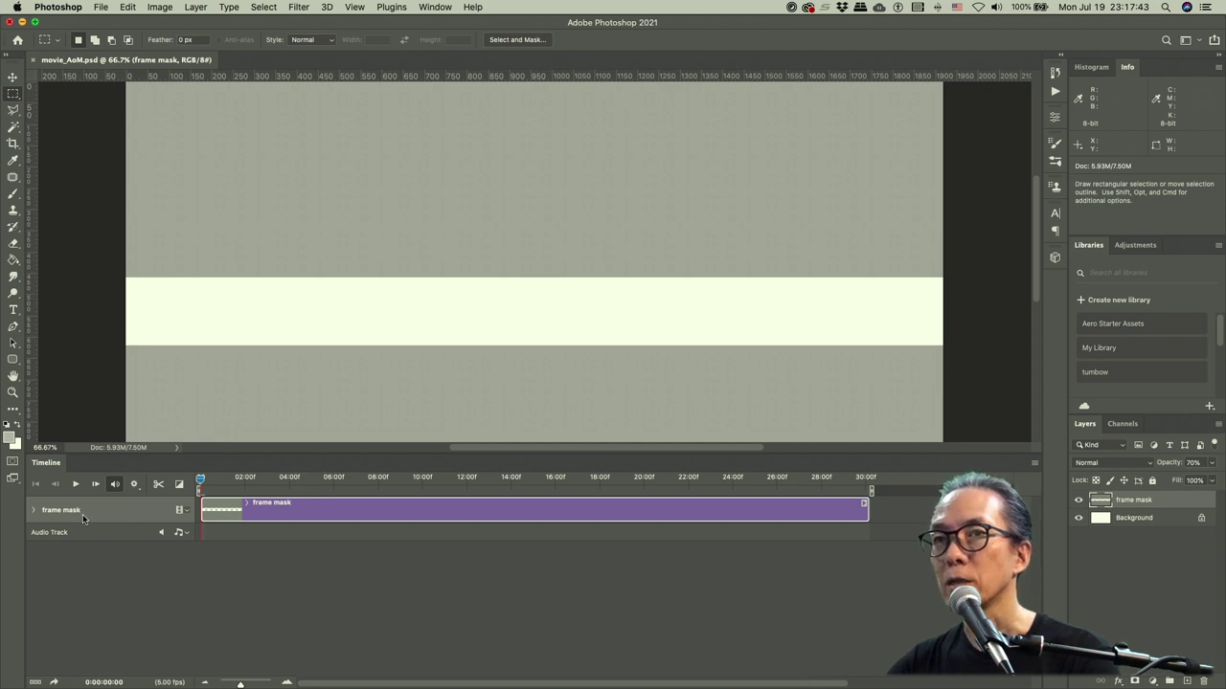
- Open the video IMG_1487_s_trunk.mov from the test folder inside PAC_video
click(101, 7)
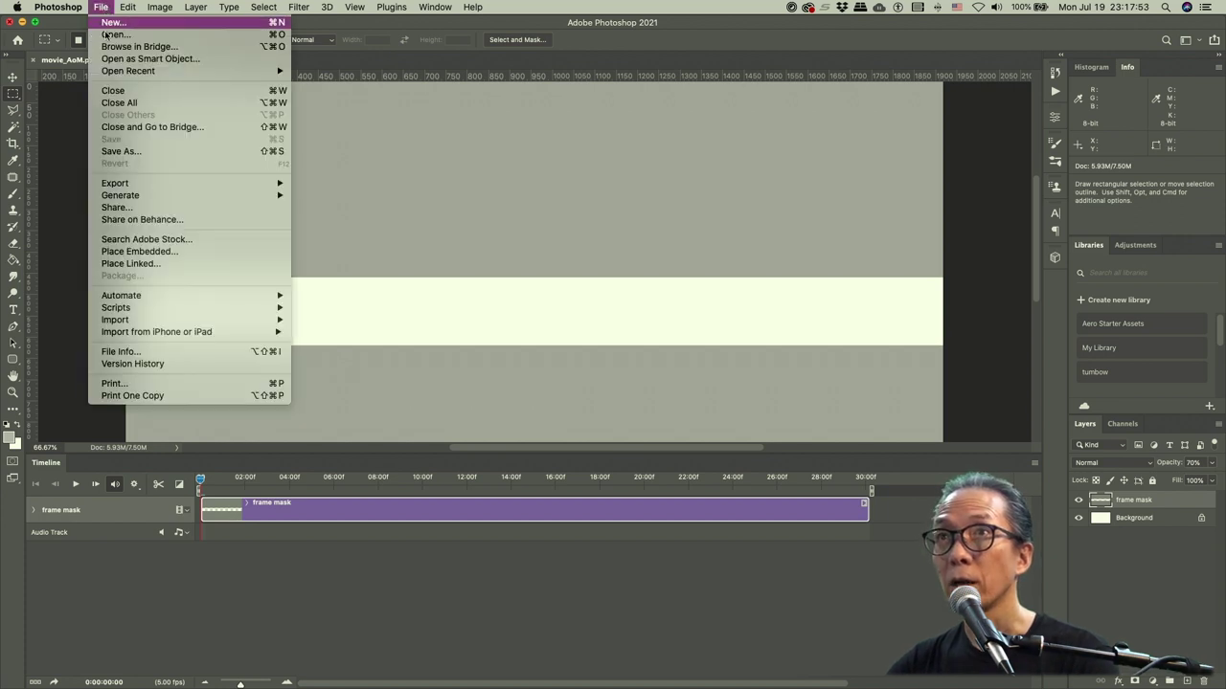
click(114, 35)
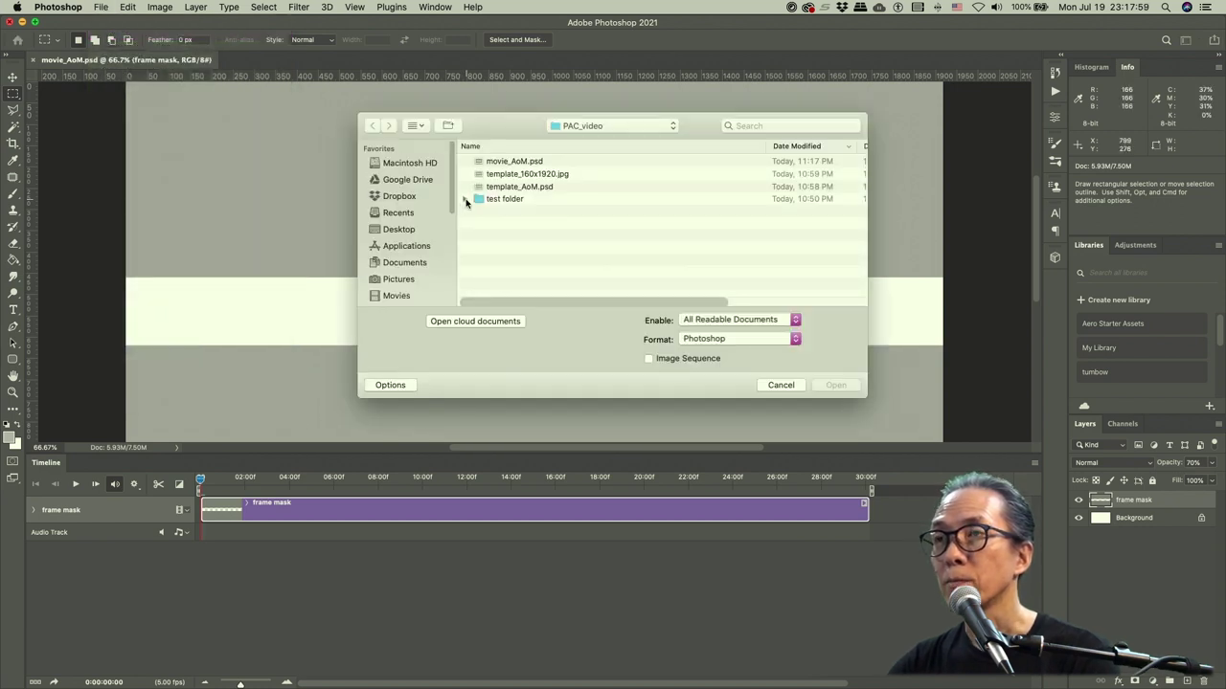
click(465, 200)
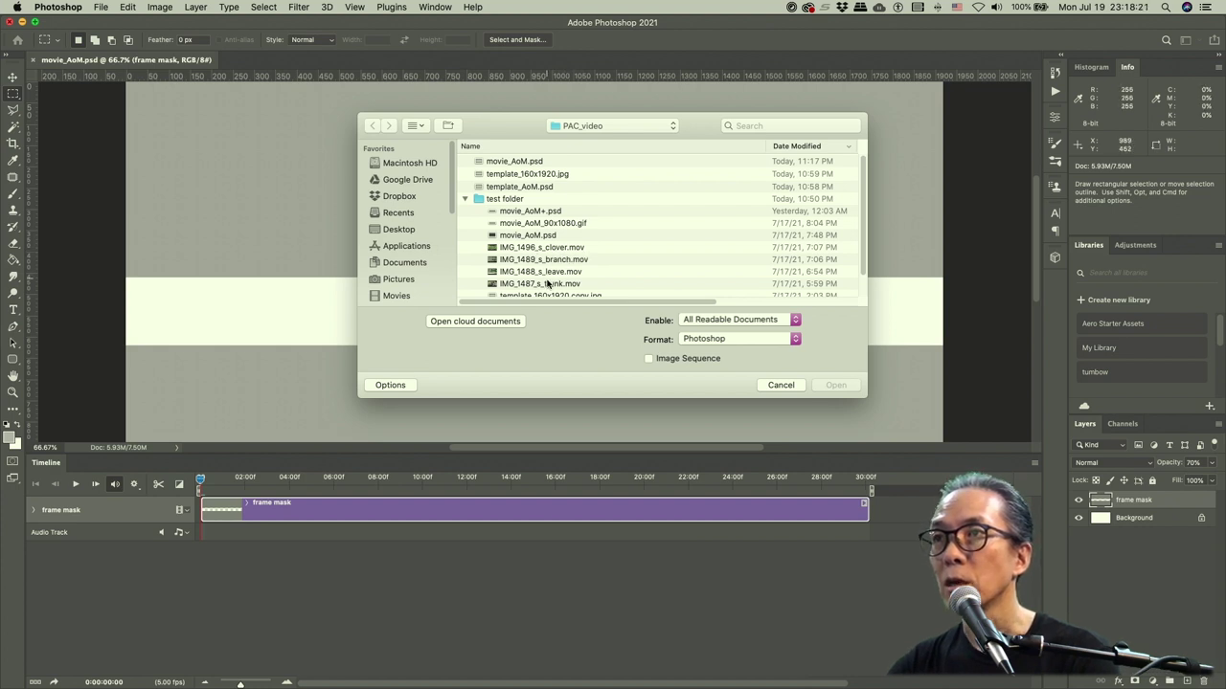
click(549, 285)
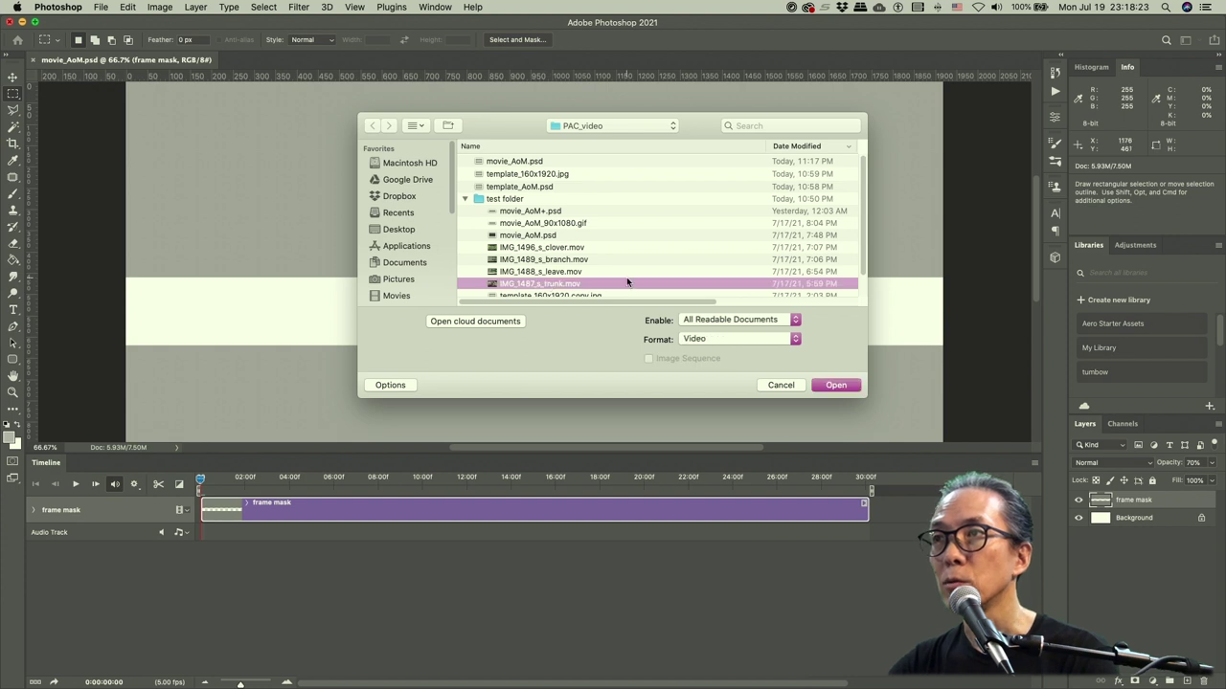
click(833, 386)
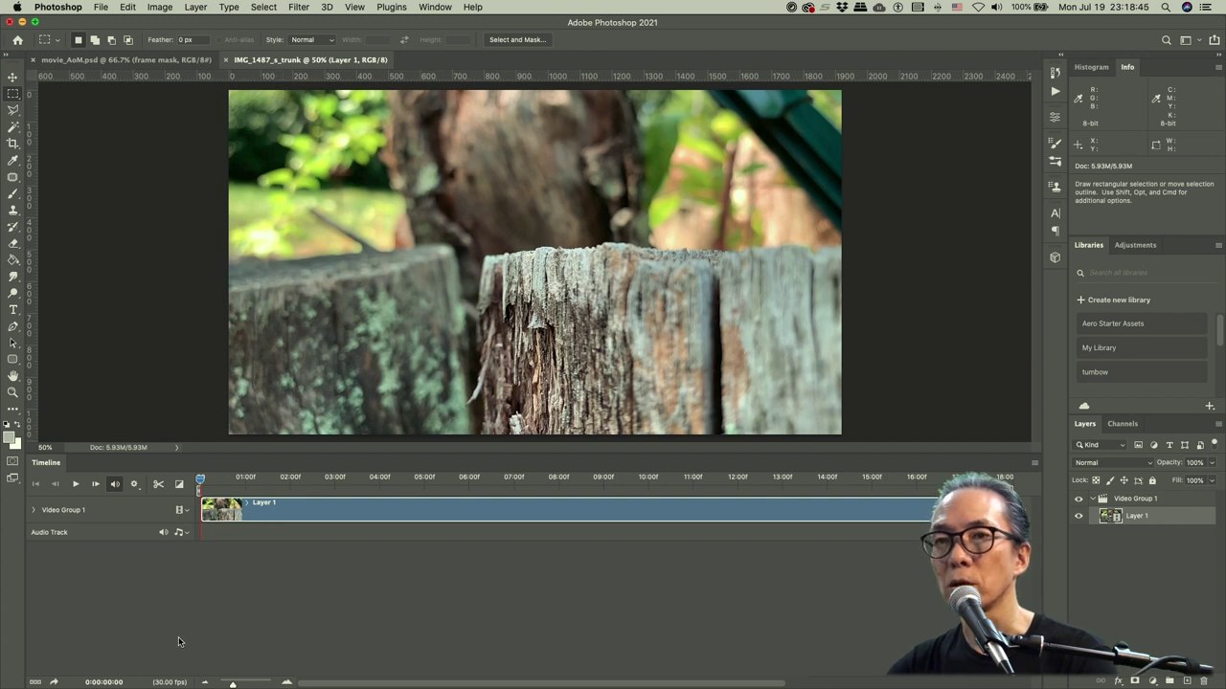
click(158, 675)
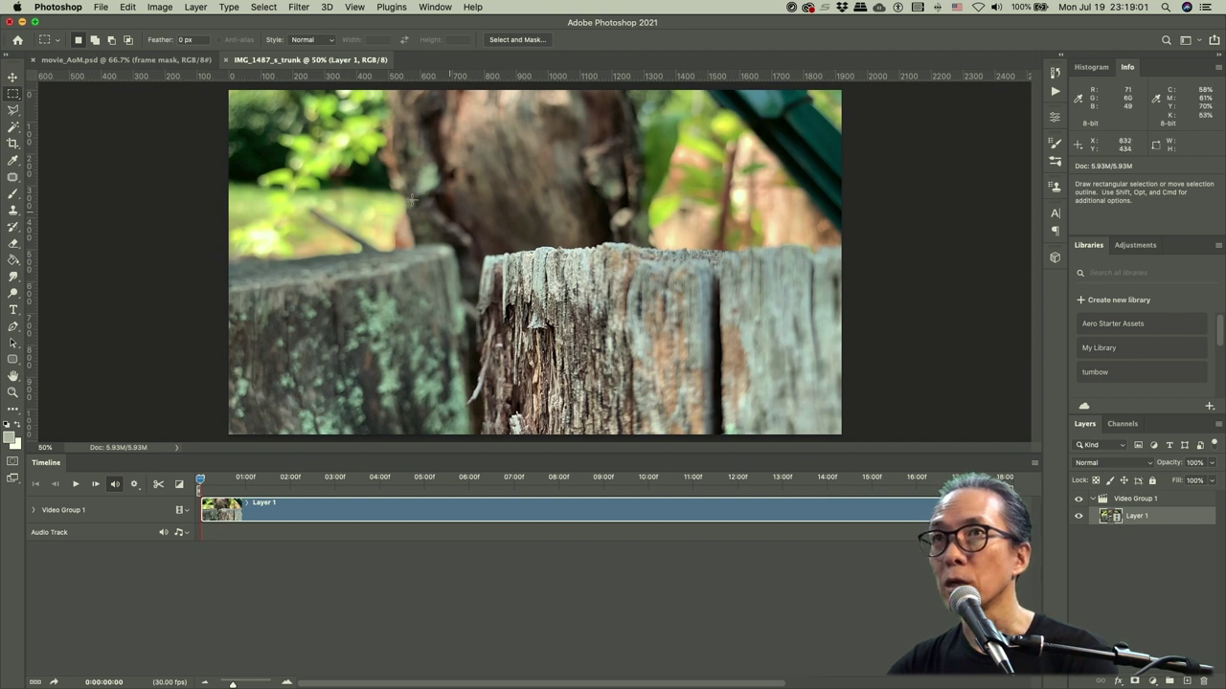
- Float the IMG_1487_s_trunk document in its own window and copy its video layer into movie_AoM.psd, centred on the canvas
click(273, 62)
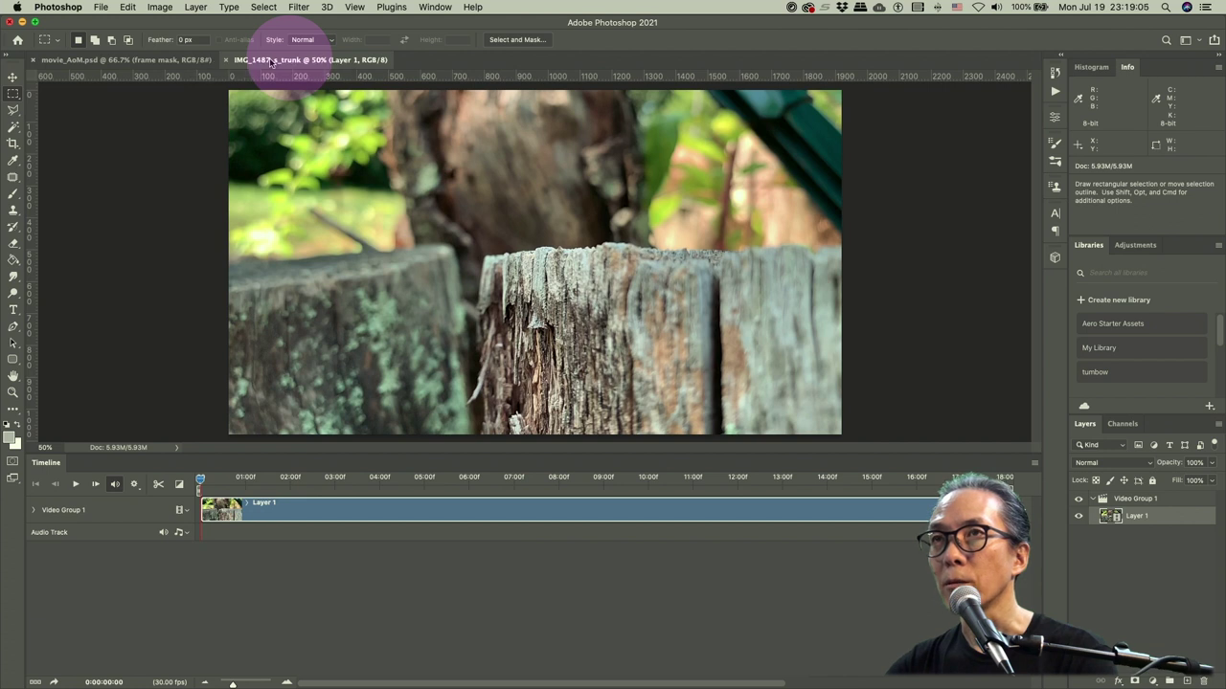
drag(271, 60, 141, 208)
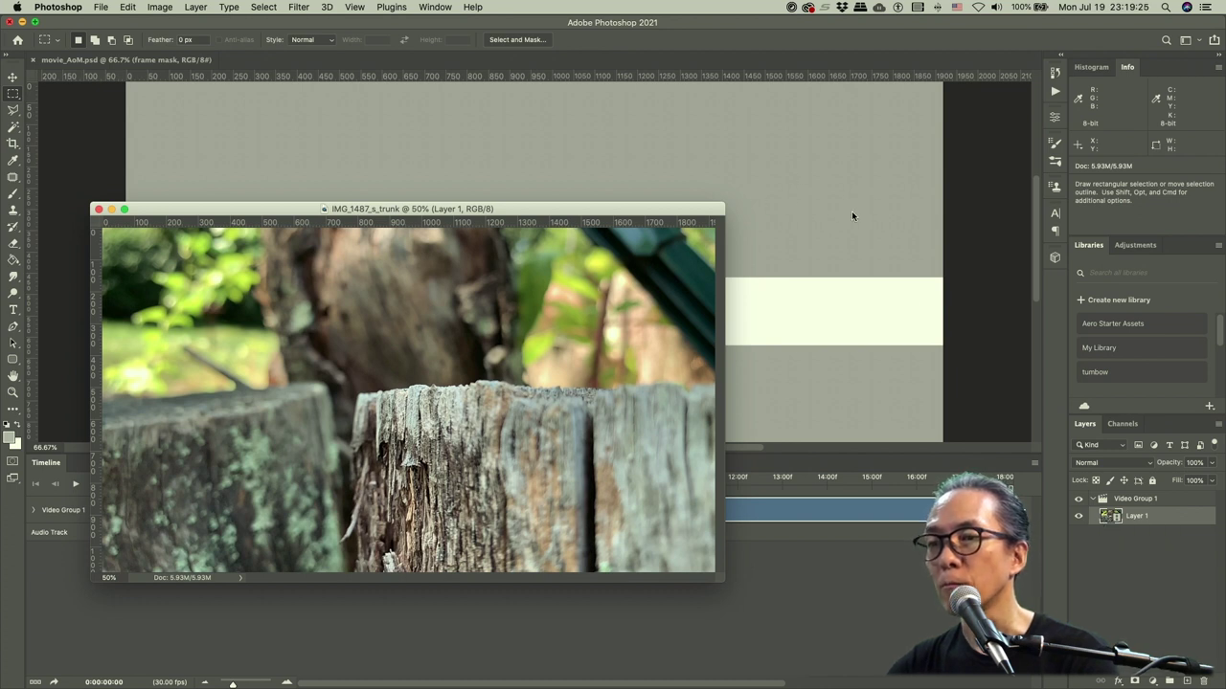
click(1116, 517)
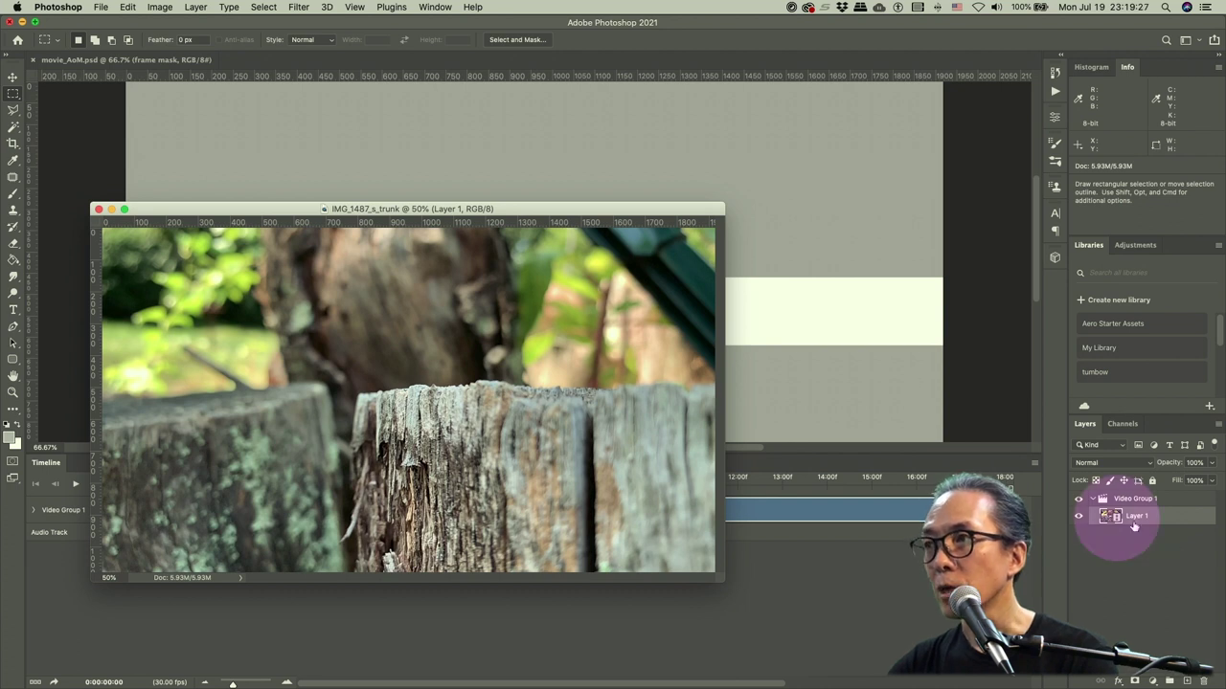
drag(1116, 517, 829, 233)
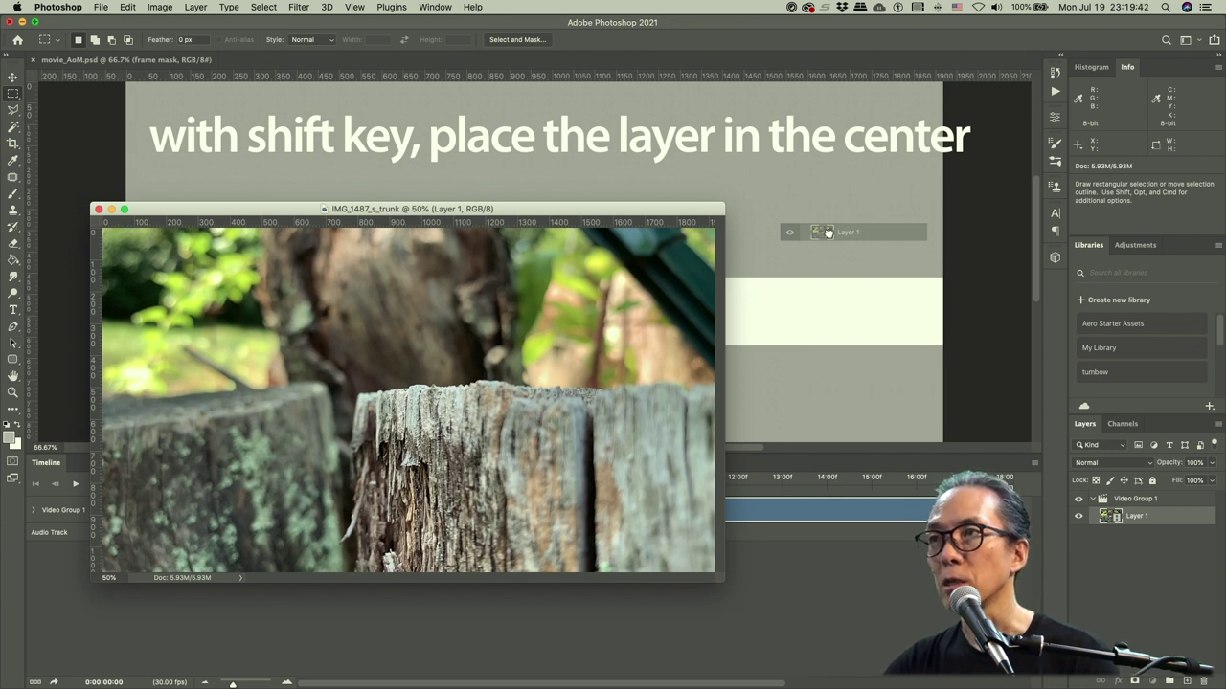
drag(828, 232, 828, 231)
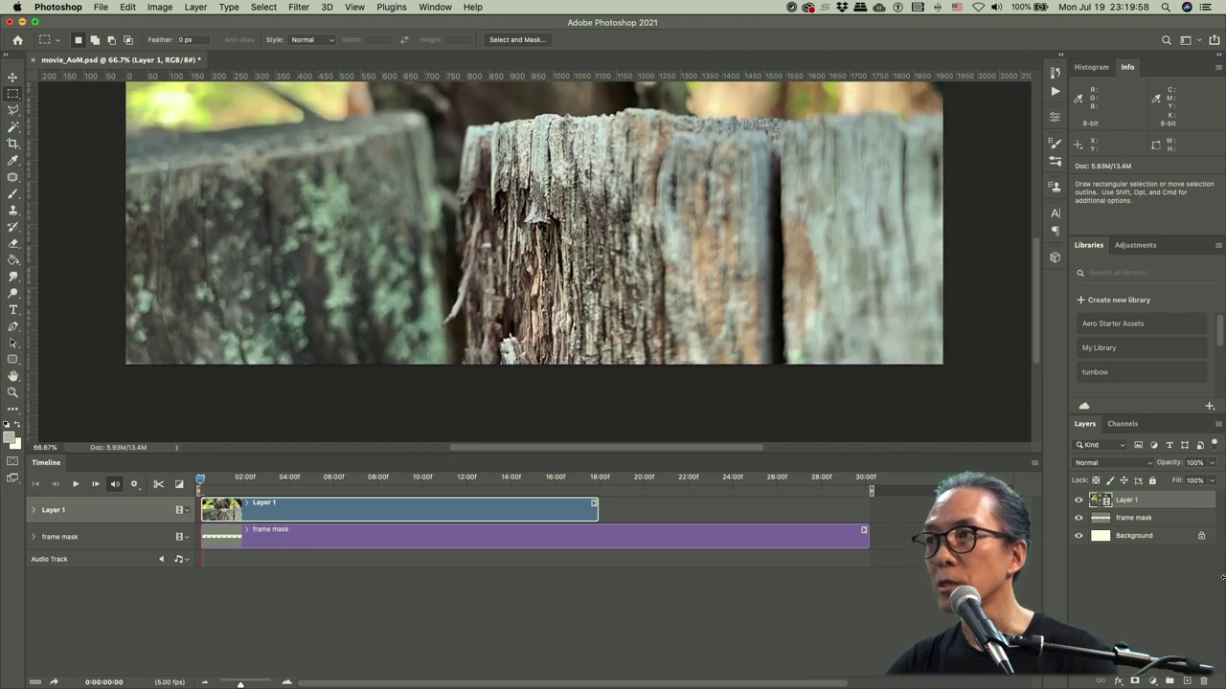
- Rename the copied video layer to trunk
click(1127, 501)
double_click(1126, 501)
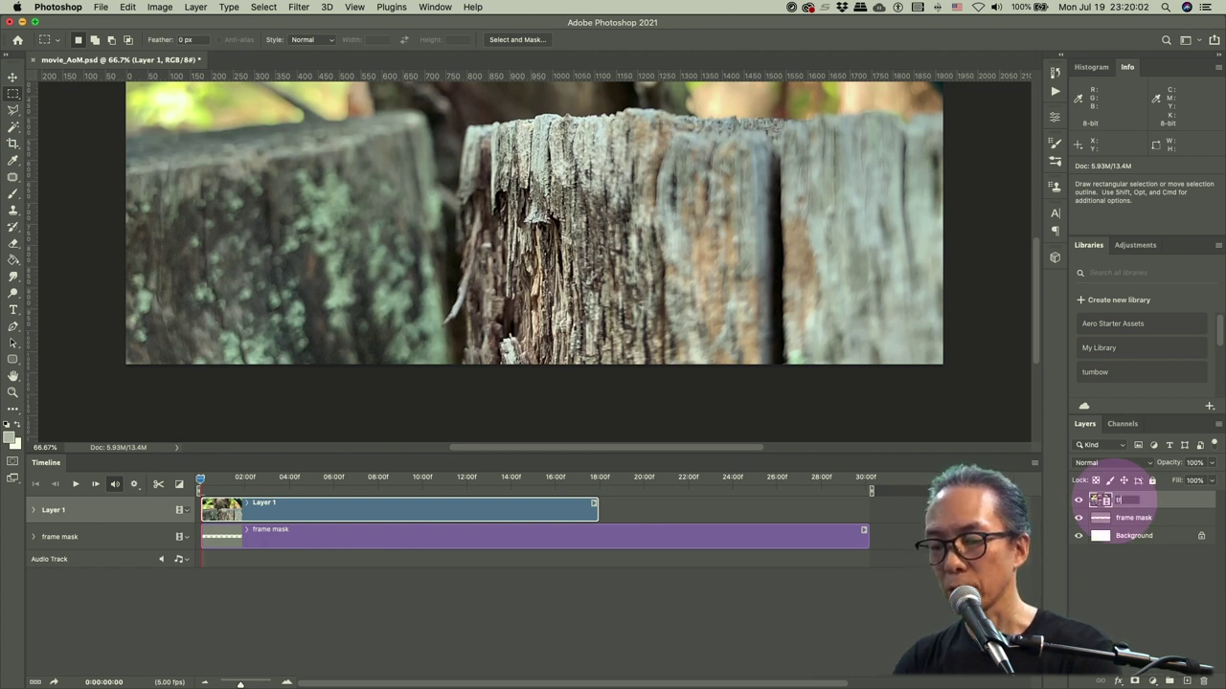
text(trunk)
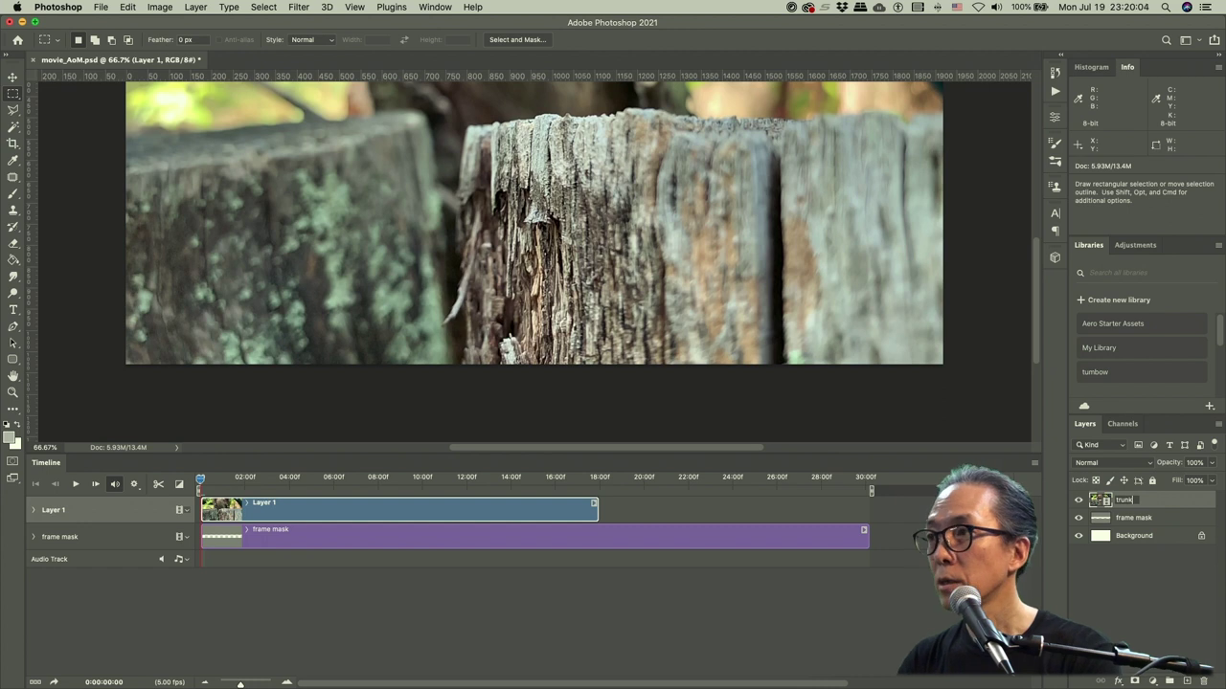
key(Return)
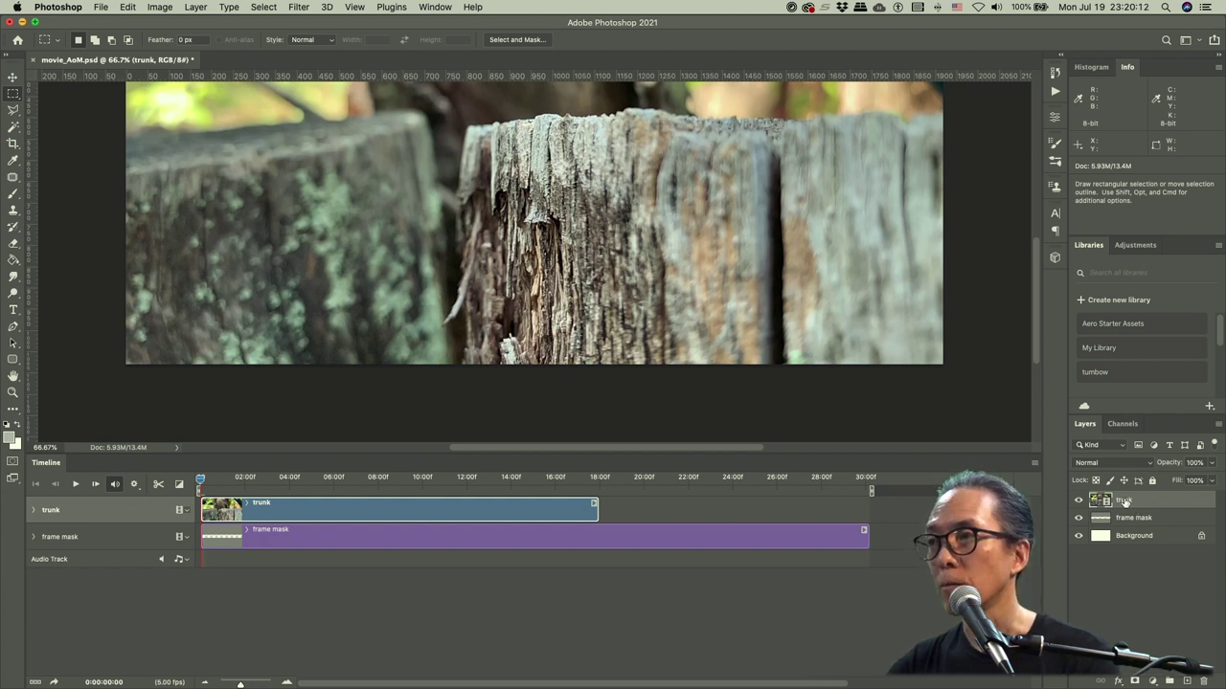
- Place the trunk layer below the frame mask layer and shrink the timeline area to enlarge the canvas view
drag(1122, 500, 1136, 529)
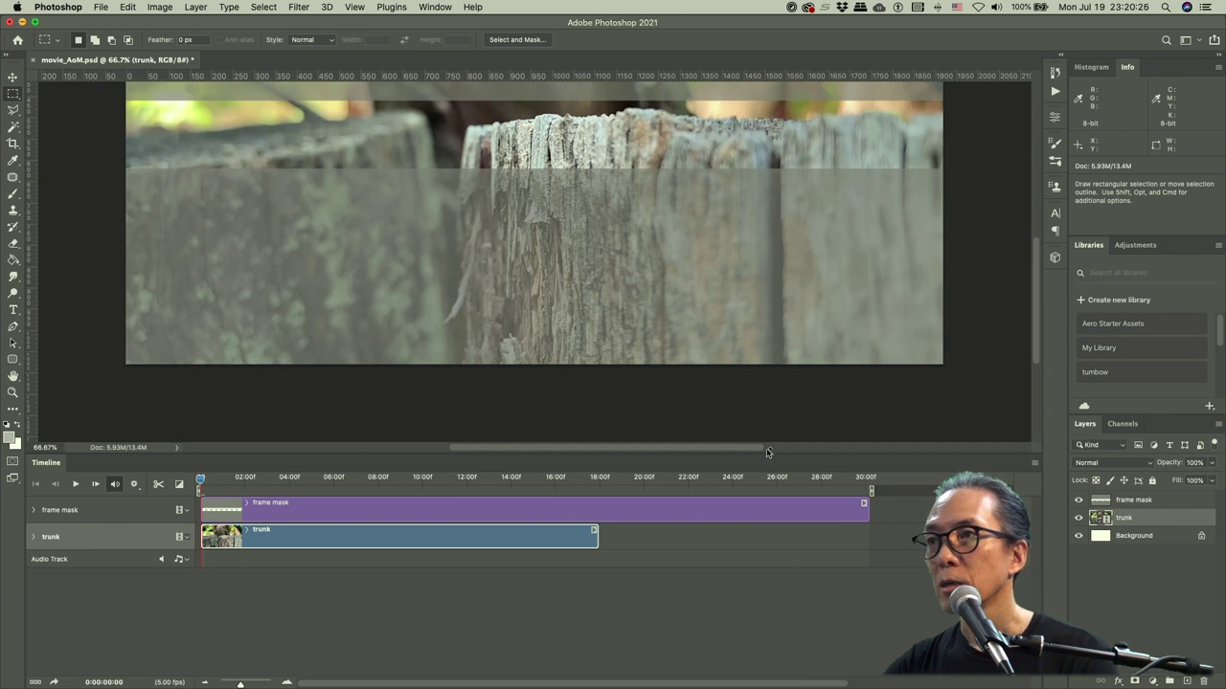
drag(785, 453, 785, 486)
scroll(800, 438, up, 5)
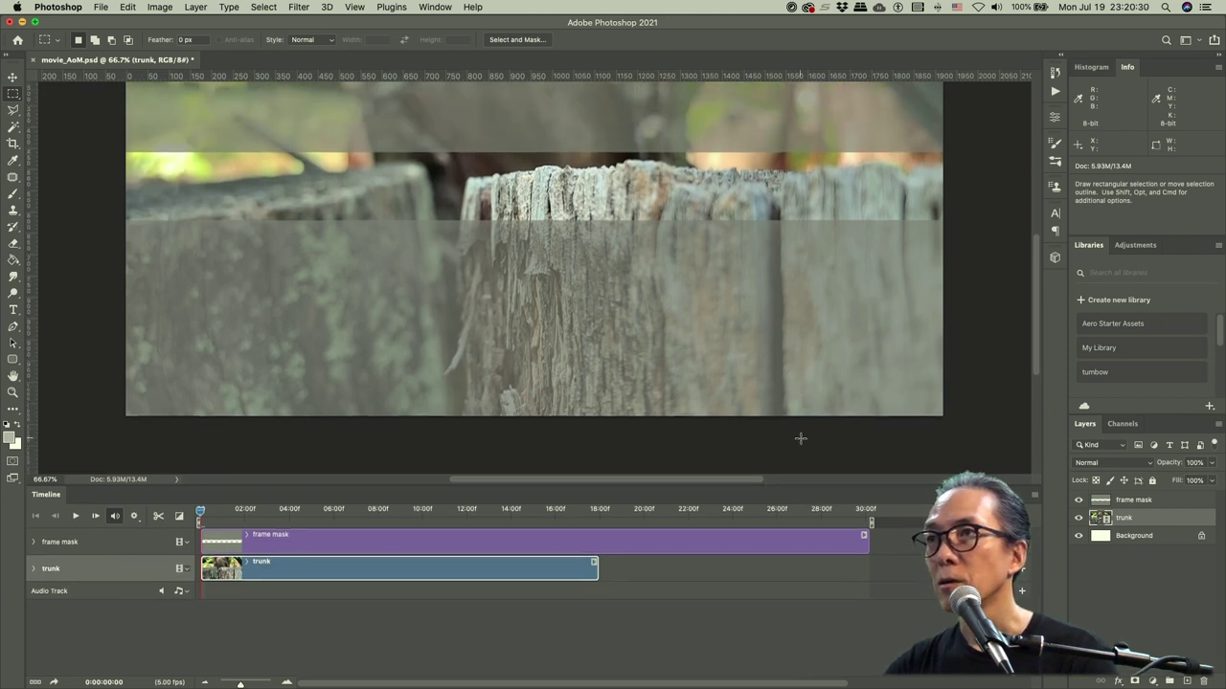
scroll(800, 439, down, 1)
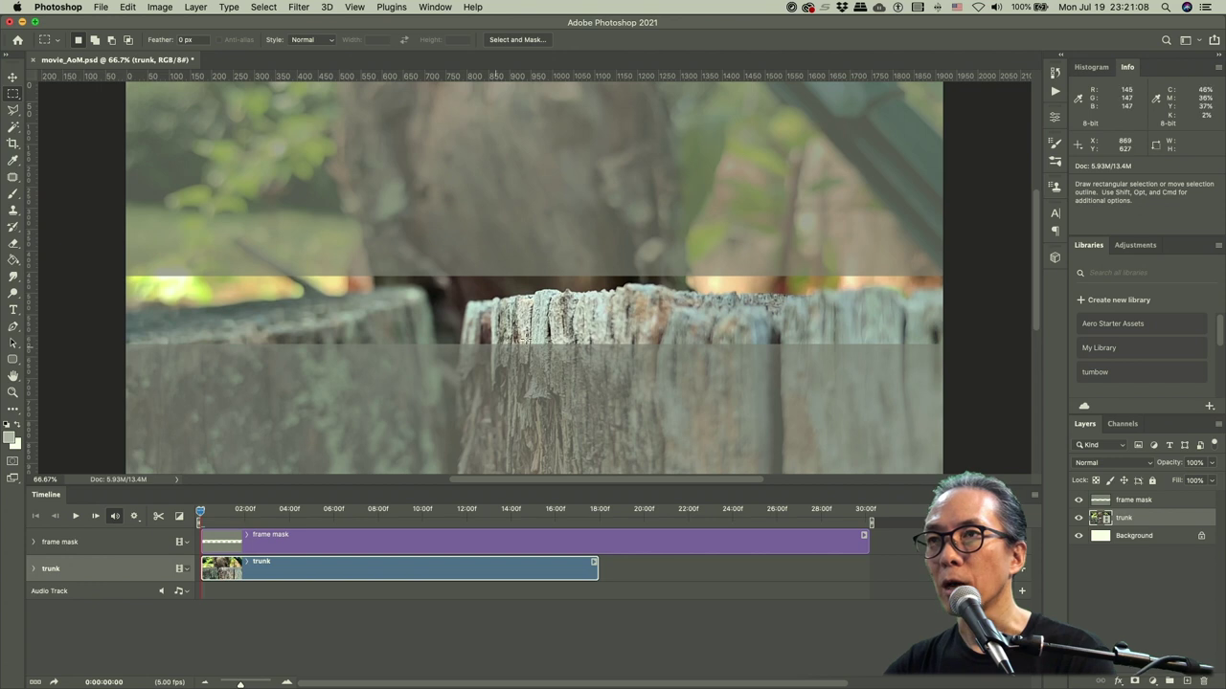
- Expand the trunk track's properties and enable Position keyframing with a keyframe at the start of the timeline
click(35, 570)
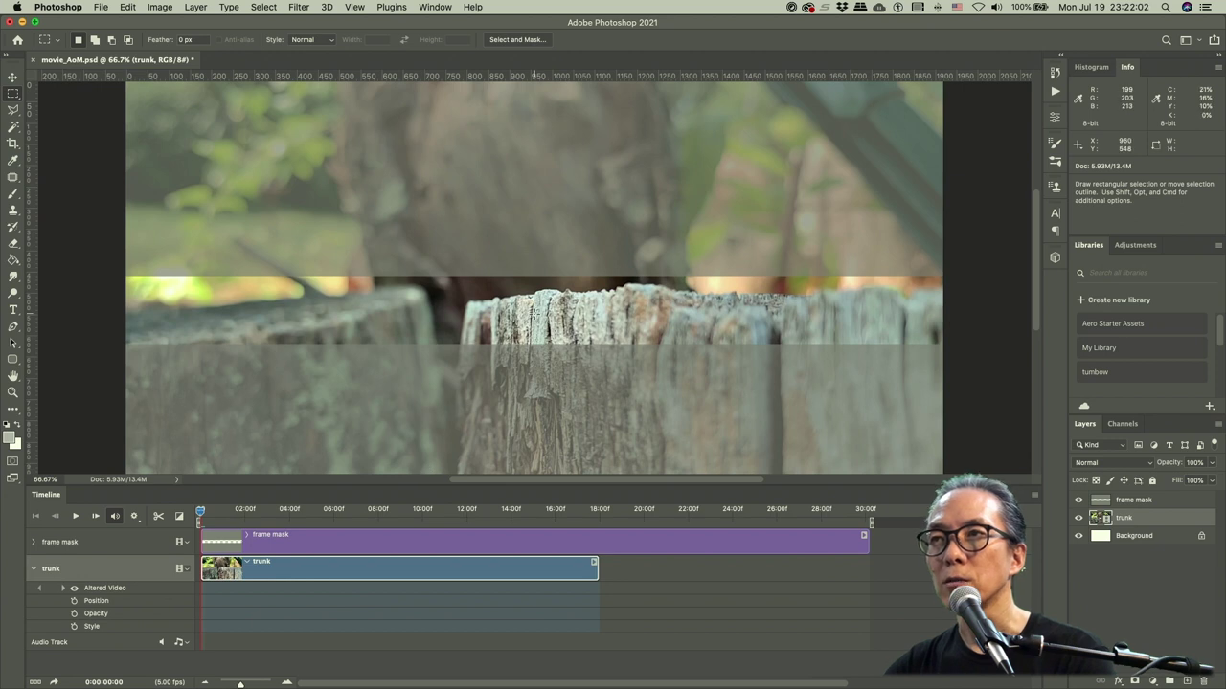
click(594, 289)
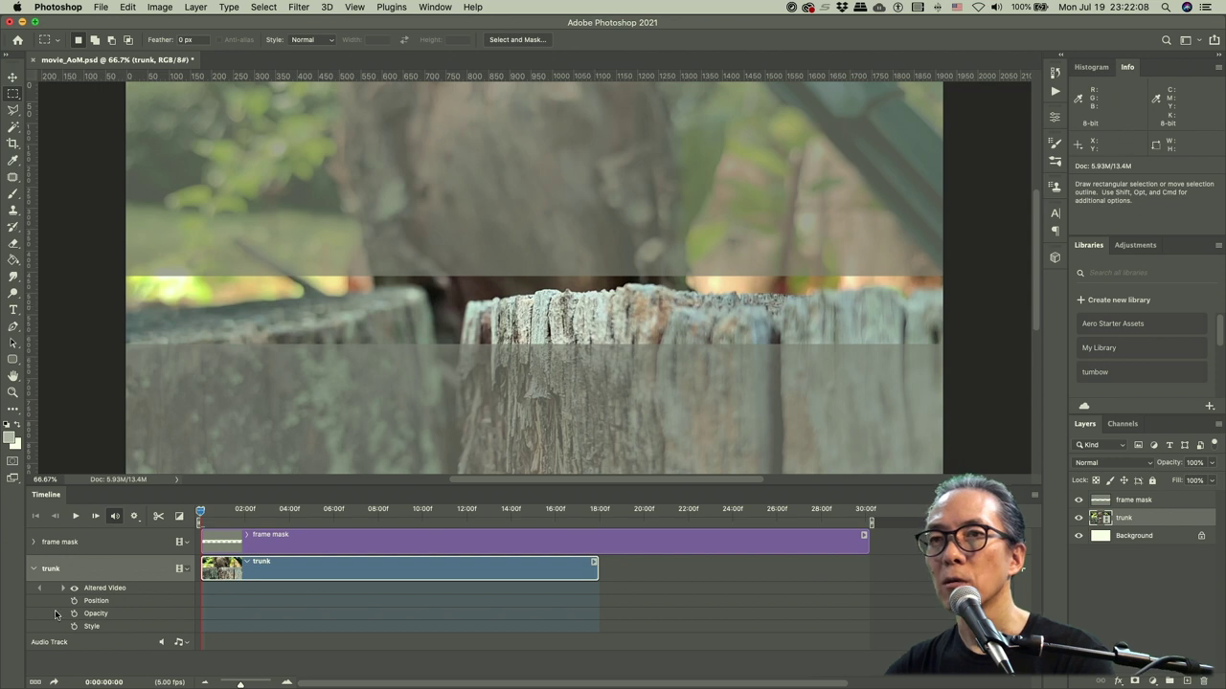
mouse_move(203, 511)
mouse_down()
mouse_move(419, 514)
mouse_move(197, 524)
mouse_up()
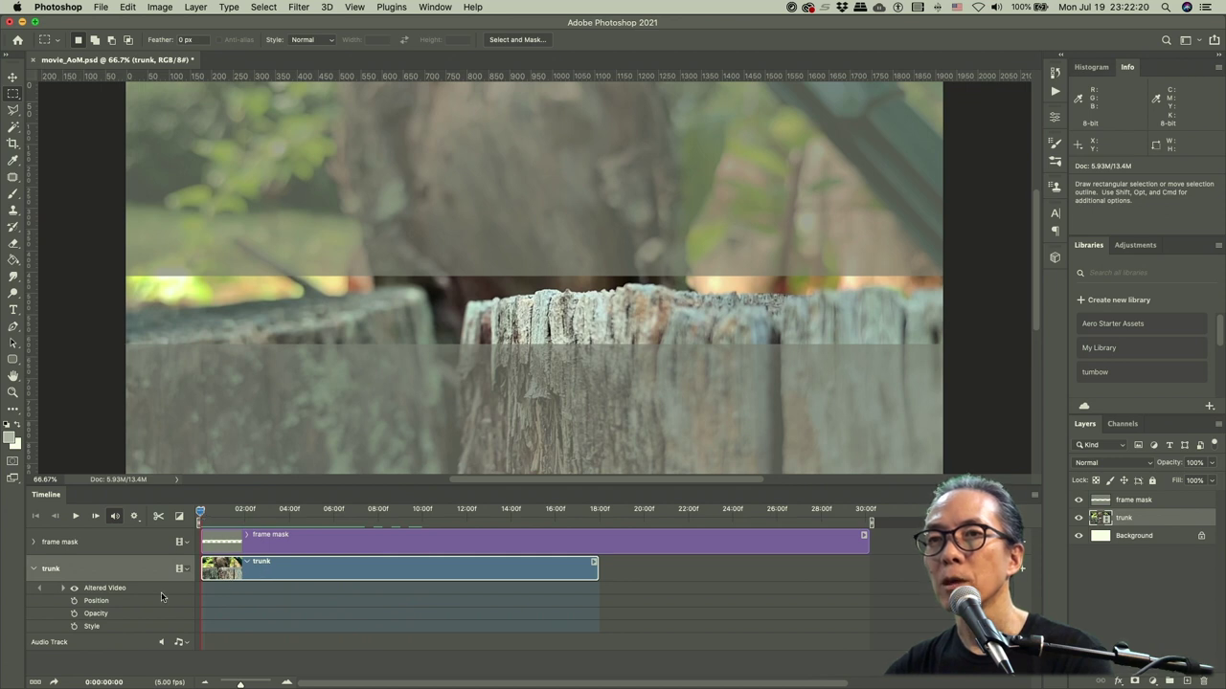
click(74, 601)
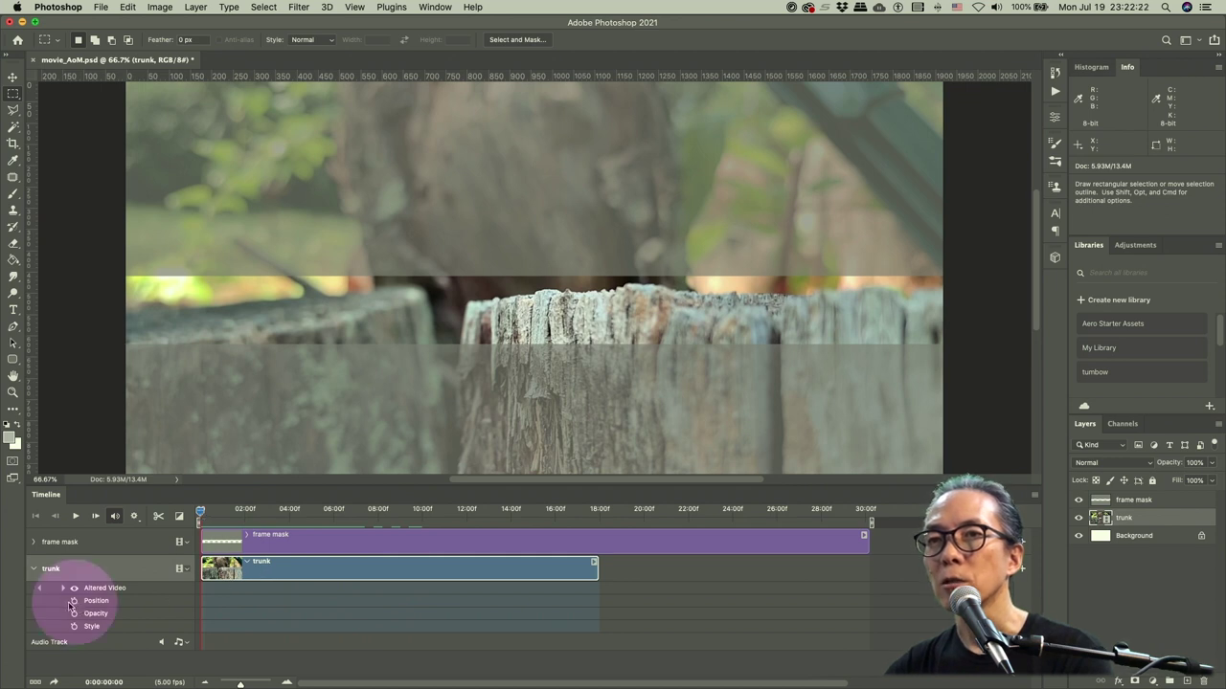
click(73, 603)
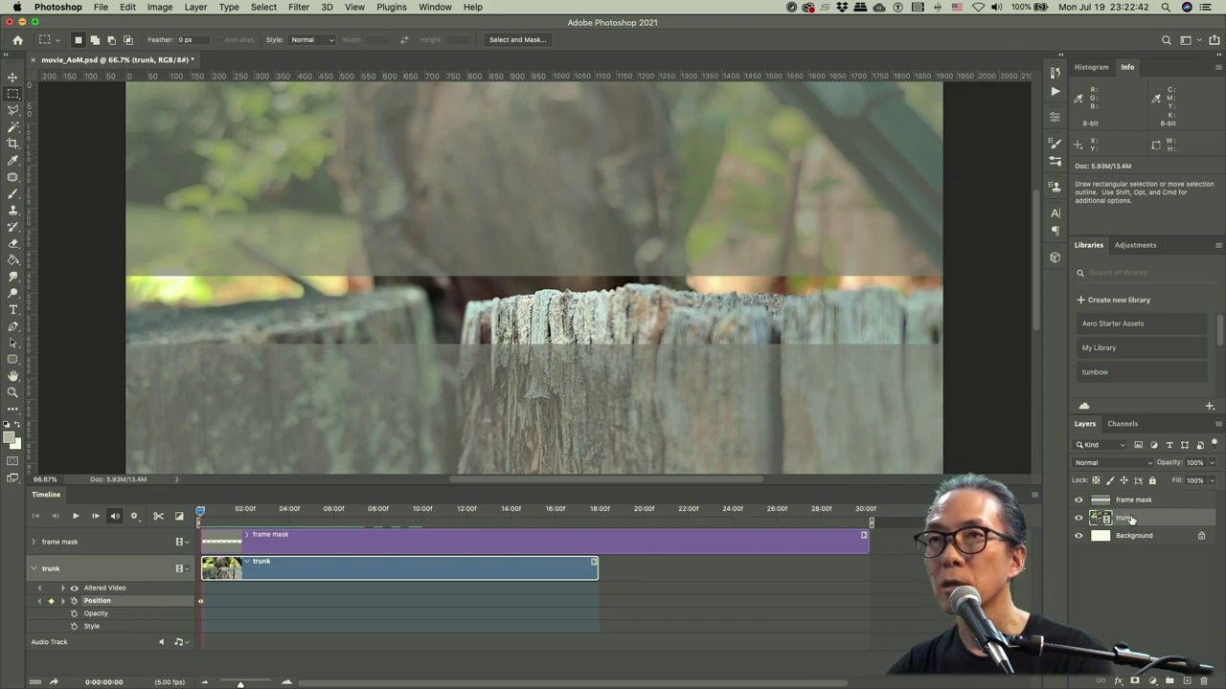
- Move the trunk video straight down about 12 px behind the frame mask, then preview the start of the timeline
click(12, 77)
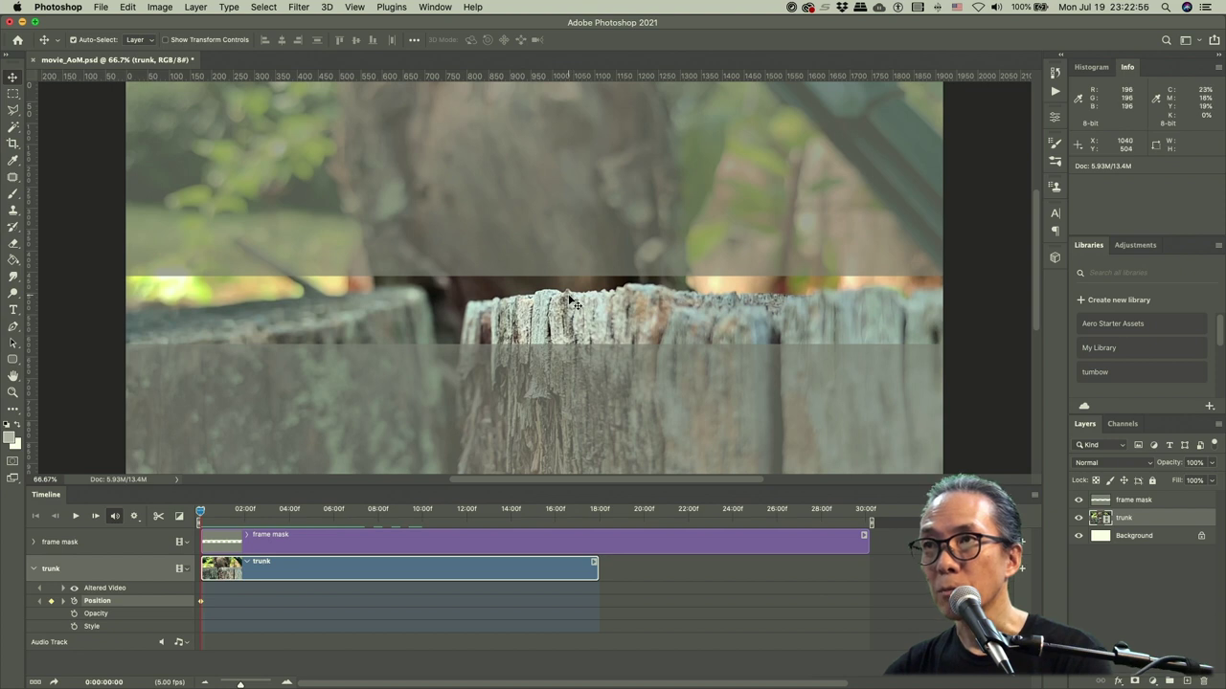
drag(568, 298, 573, 304)
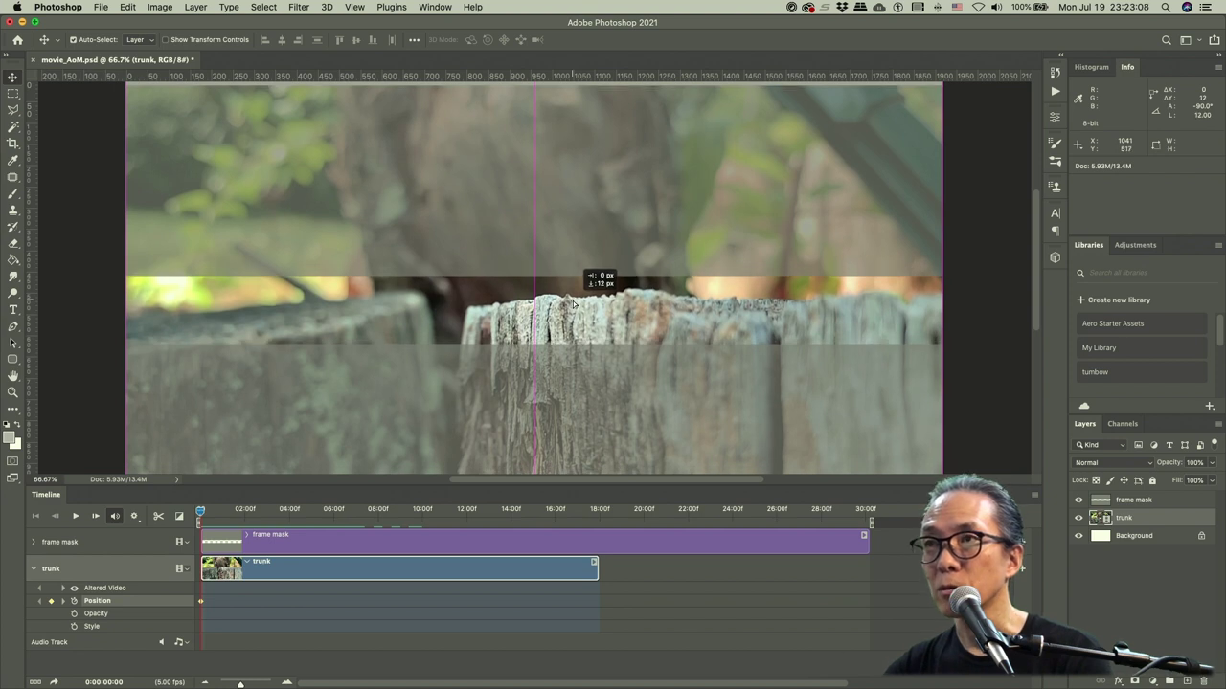
drag(573, 304, 575, 304)
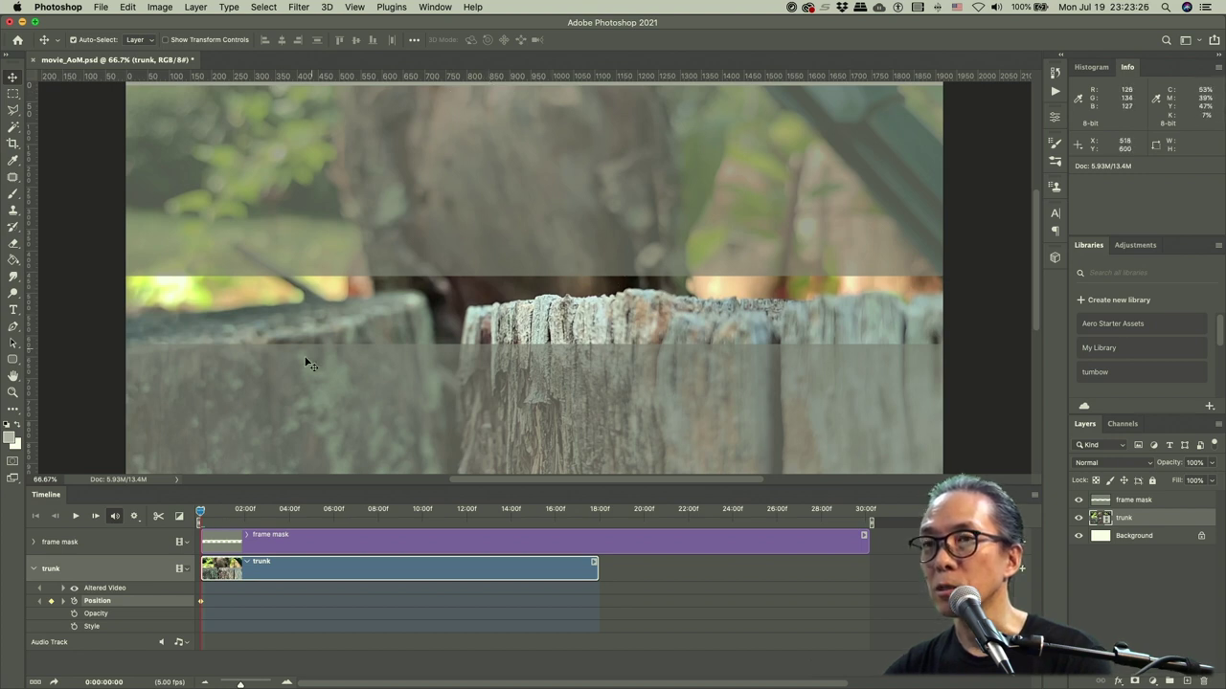
mouse_move(203, 518)
mouse_down()
mouse_move(586, 510)
mouse_move(199, 512)
mouse_move(560, 518)
mouse_move(208, 500)
mouse_move(200, 508)
mouse_move(606, 515)
mouse_move(198, 518)
mouse_up()
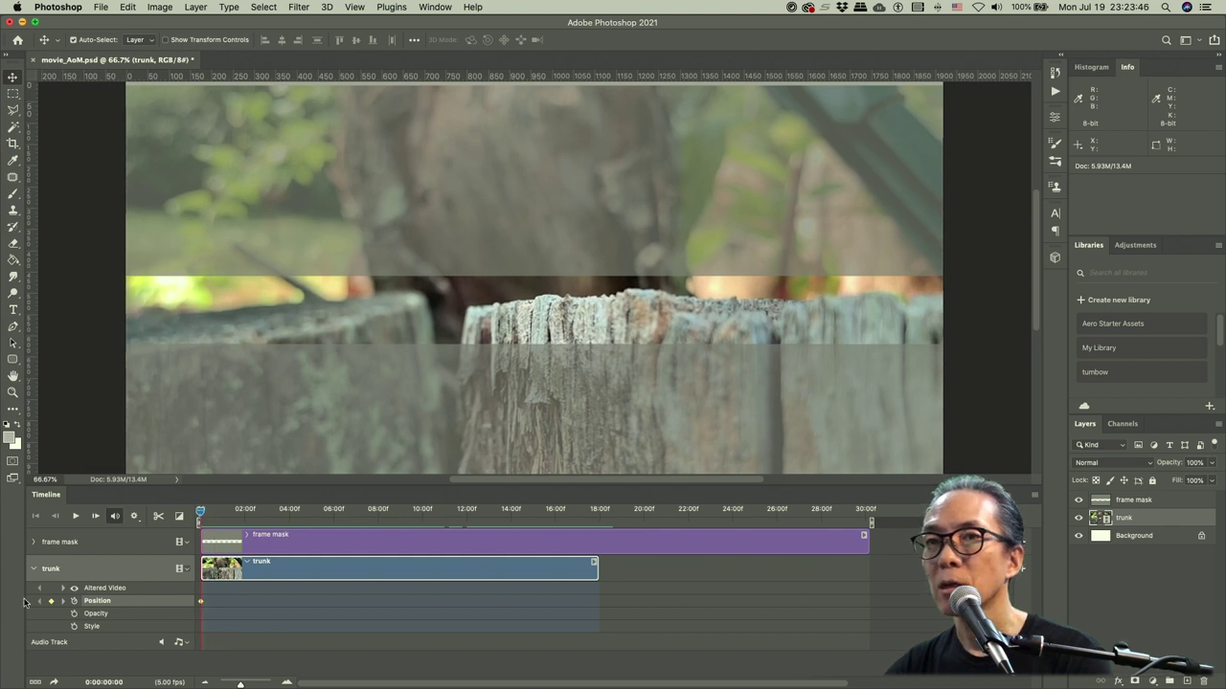
- Collapse the trunk track's properties and save movie_AoM.psd
click(35, 569)
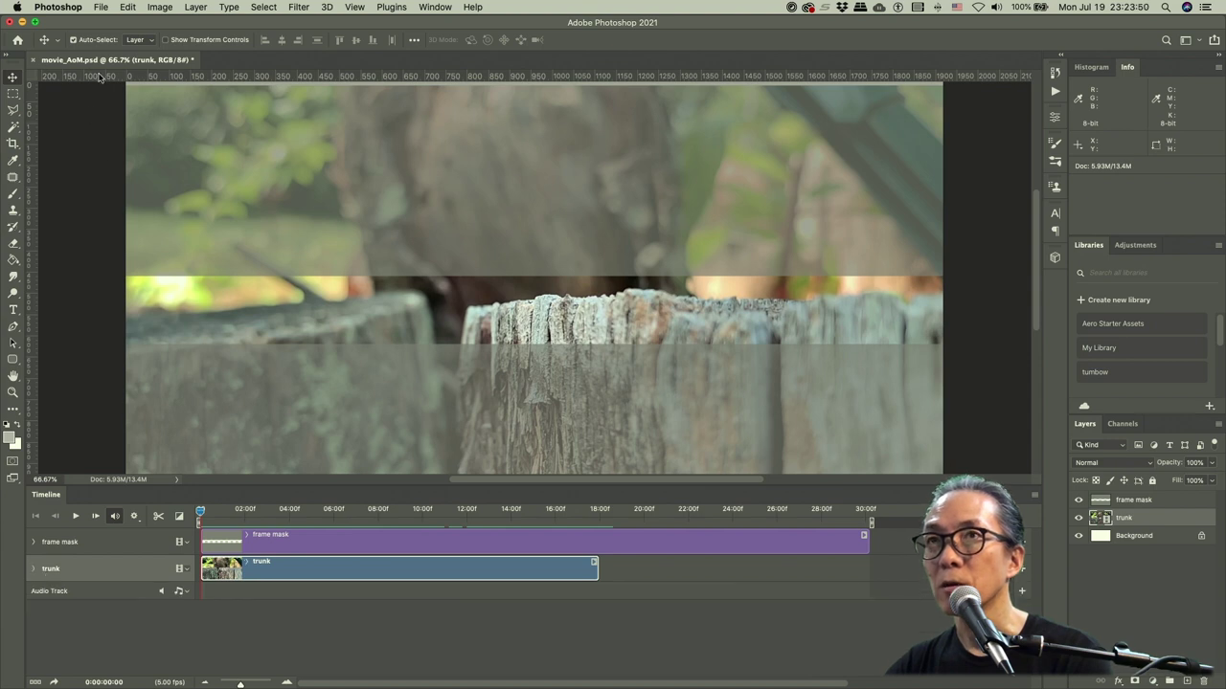
click(100, 8)
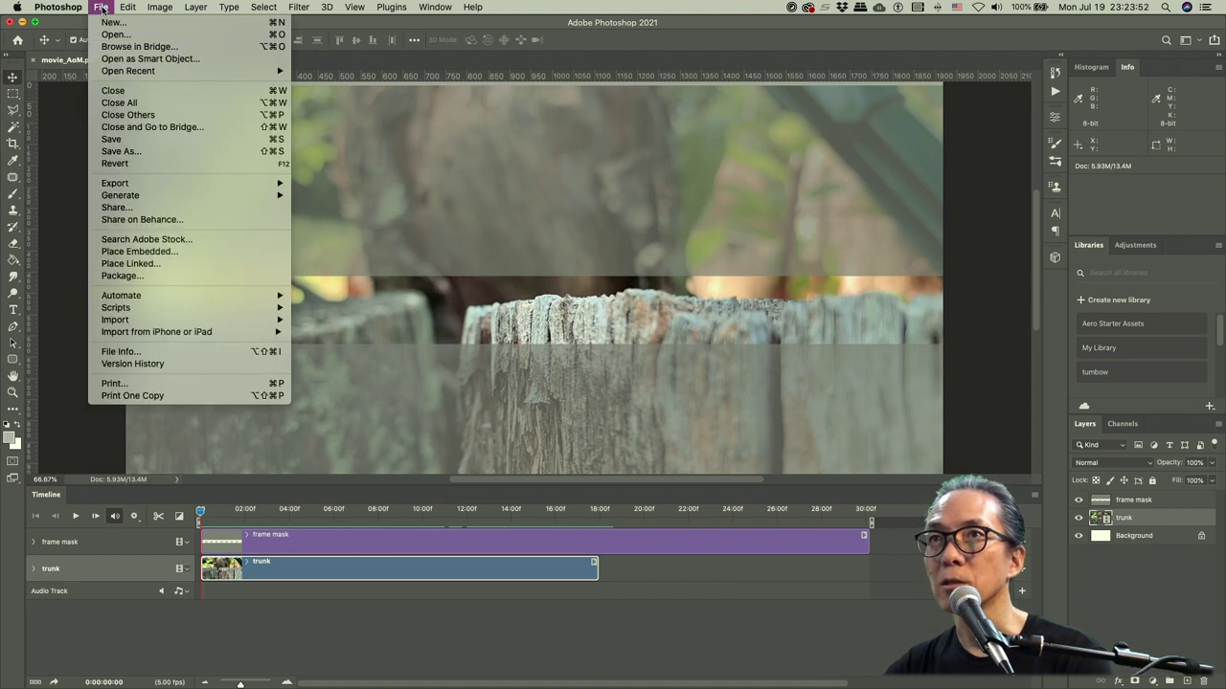
click(111, 141)
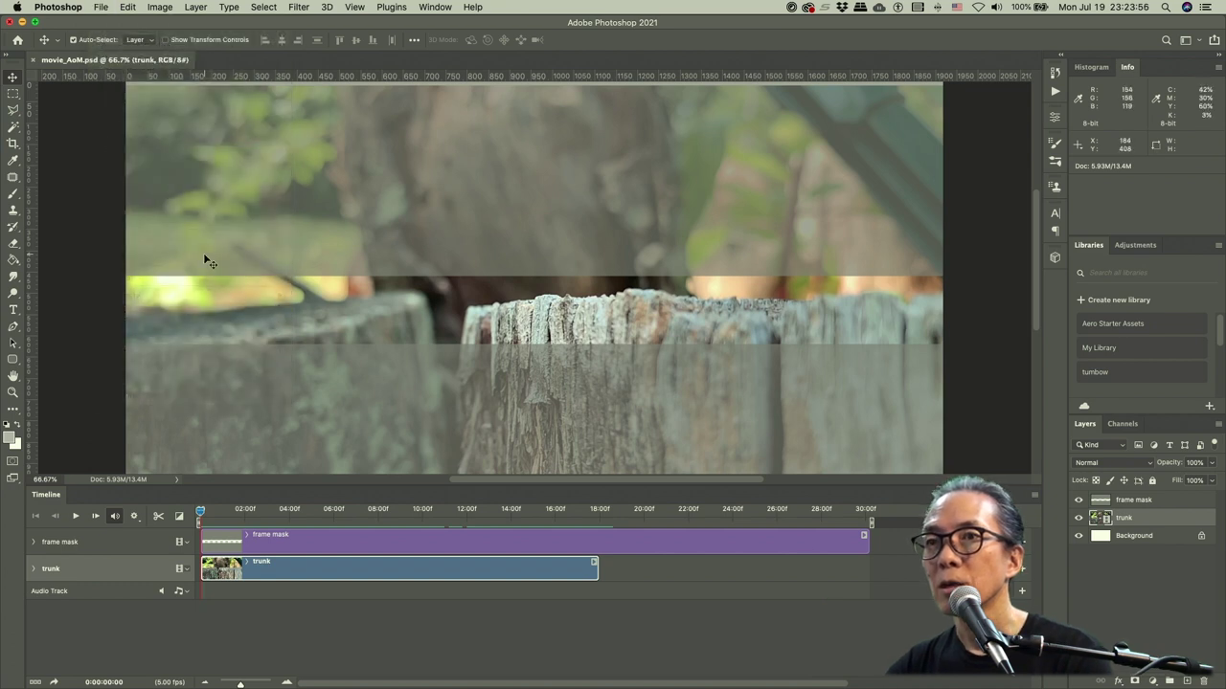
- Open IMG_1489_s_branch.mov and copy its video layer into movie_AoM.psd between the frame mask and trunk layers
click(99, 8)
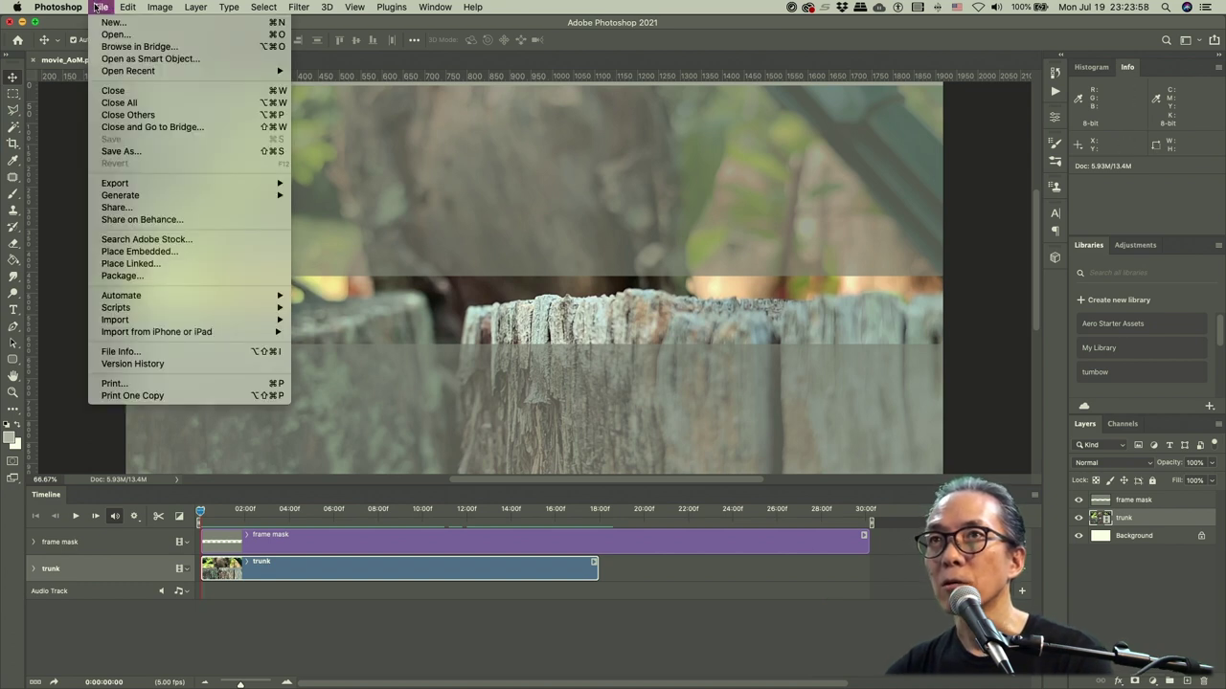
click(101, 37)
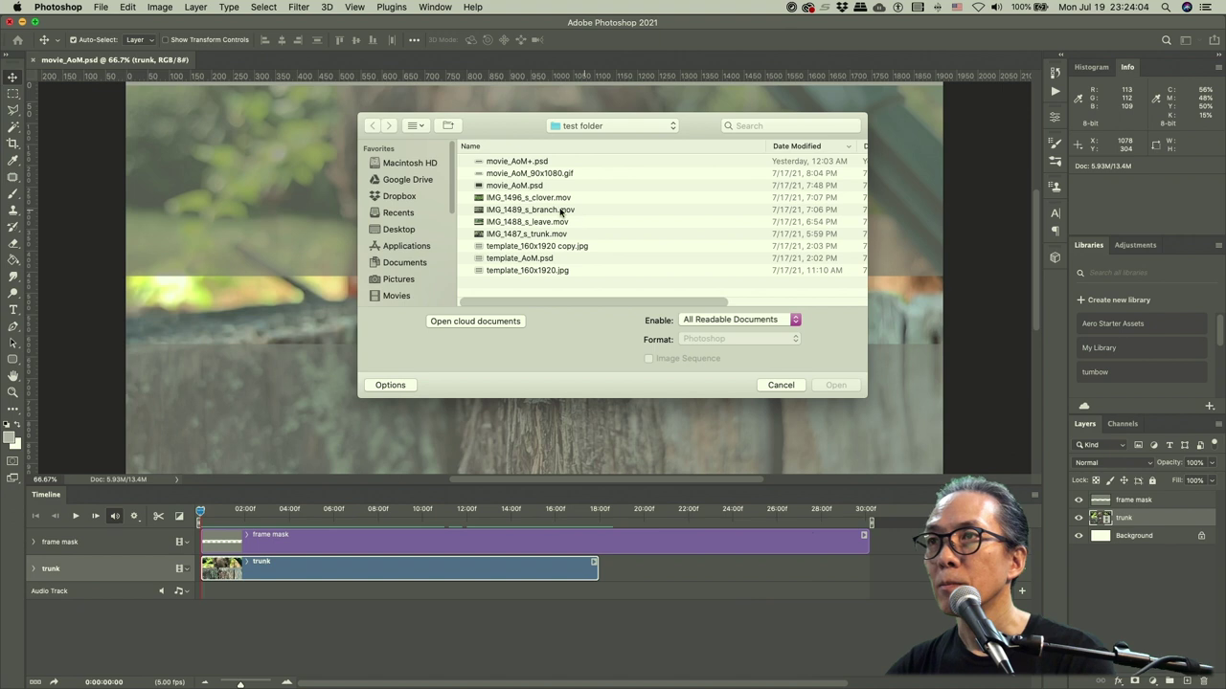
click(560, 211)
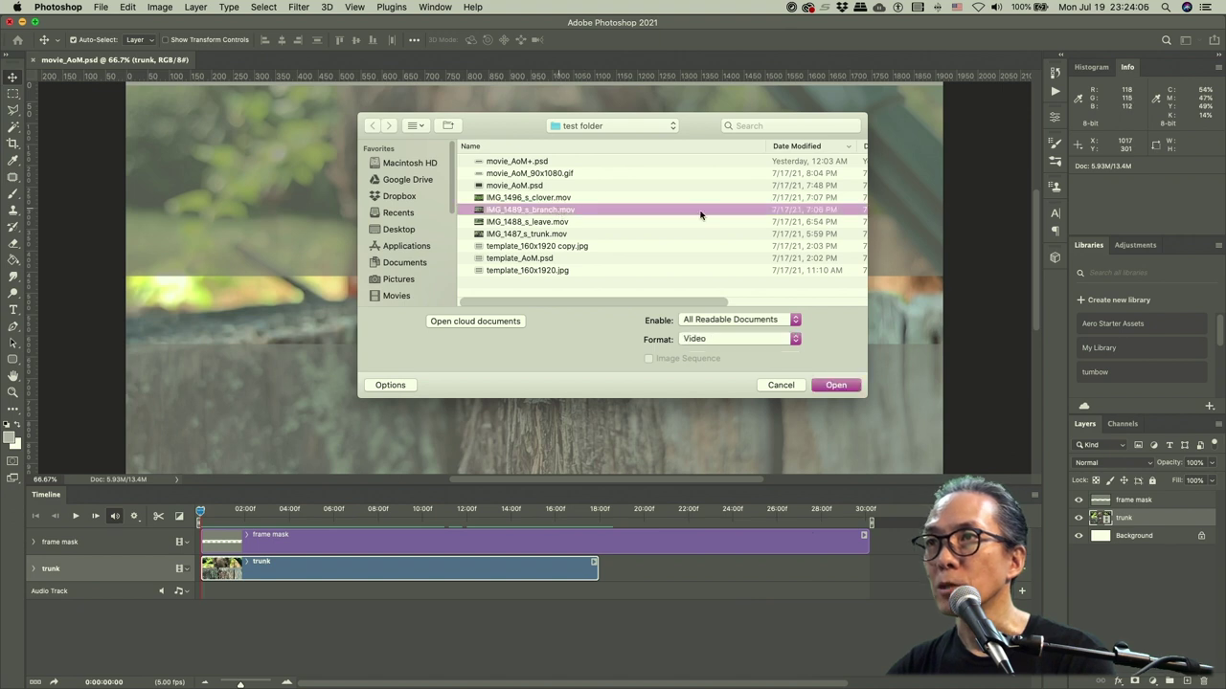
click(832, 384)
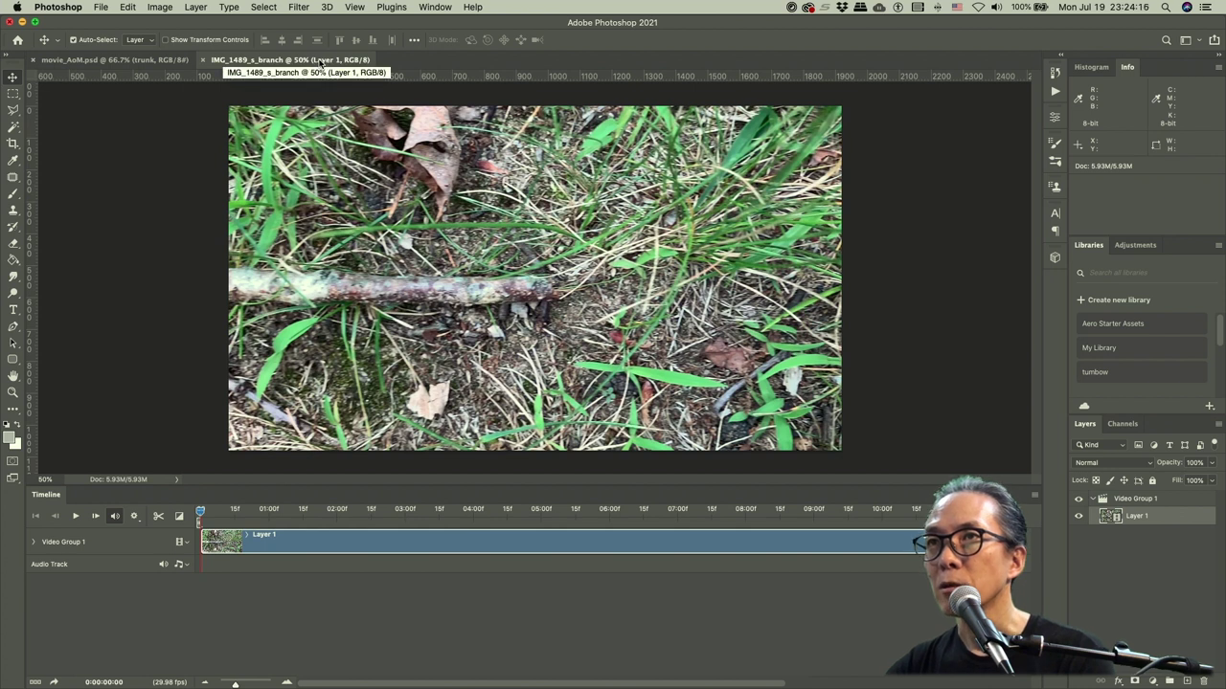
drag(322, 63, 317, 238)
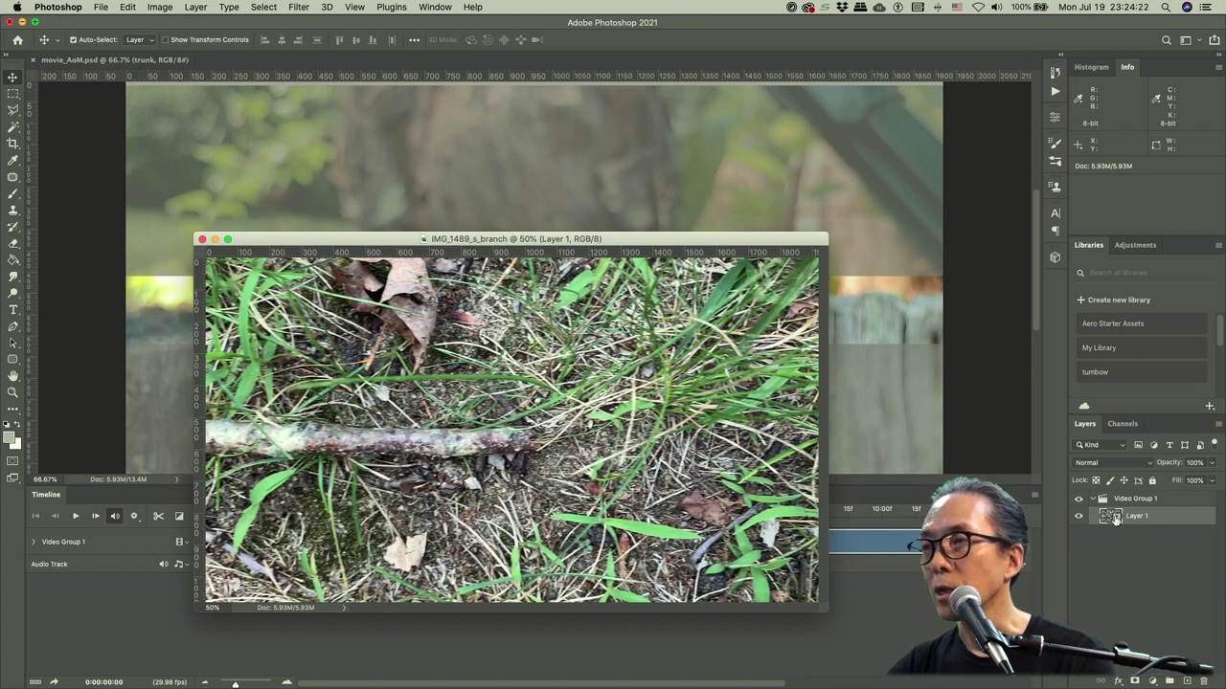
drag(1114, 518, 891, 257)
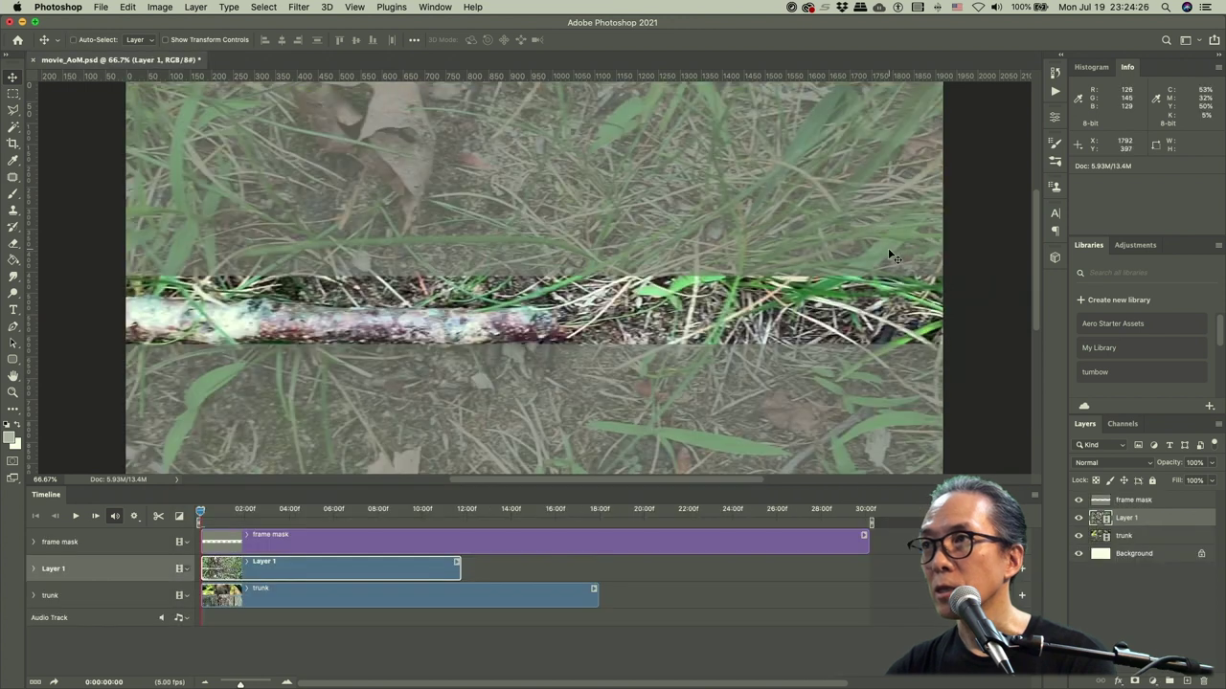
- Rename the newly added video layer, Layer 1, as branch
click(1140, 540)
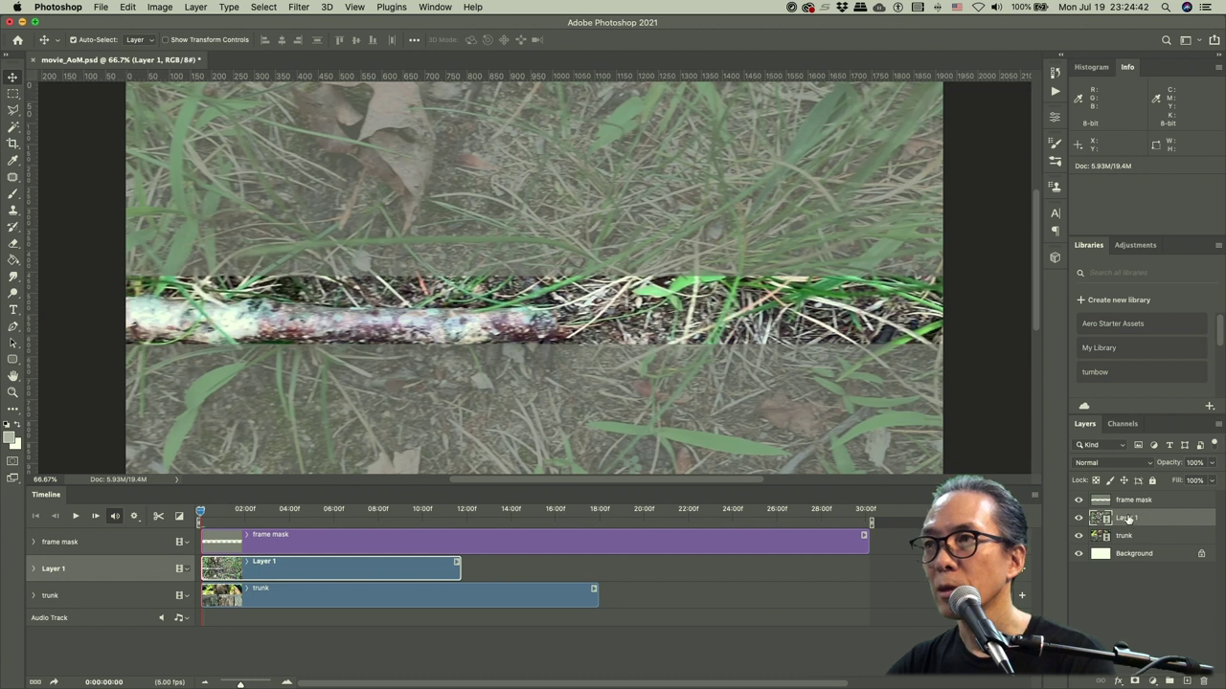
double_click(1127, 518)
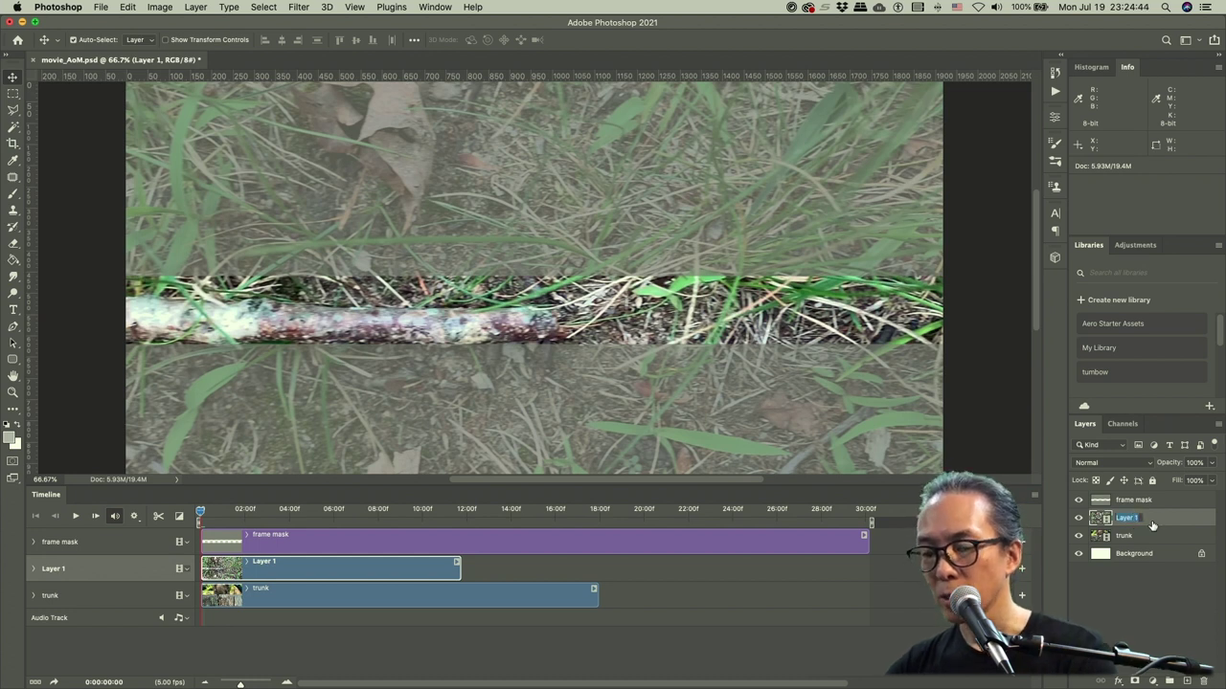
text(bra)
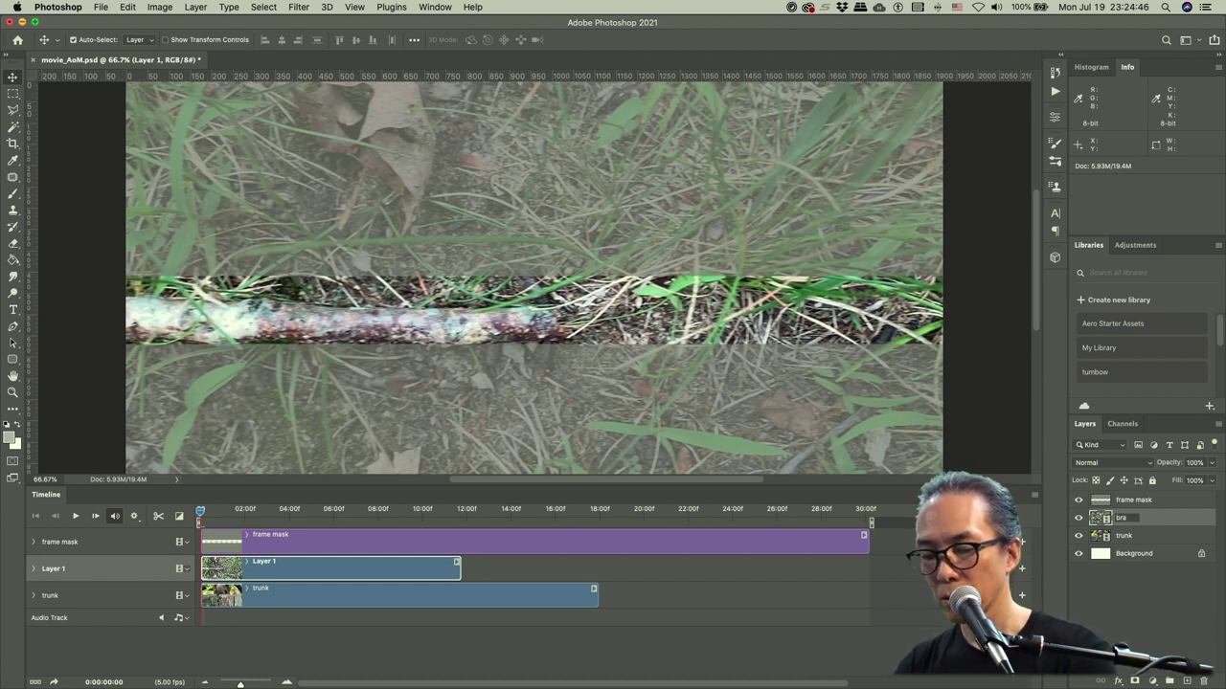
text(nch)
key(Return)
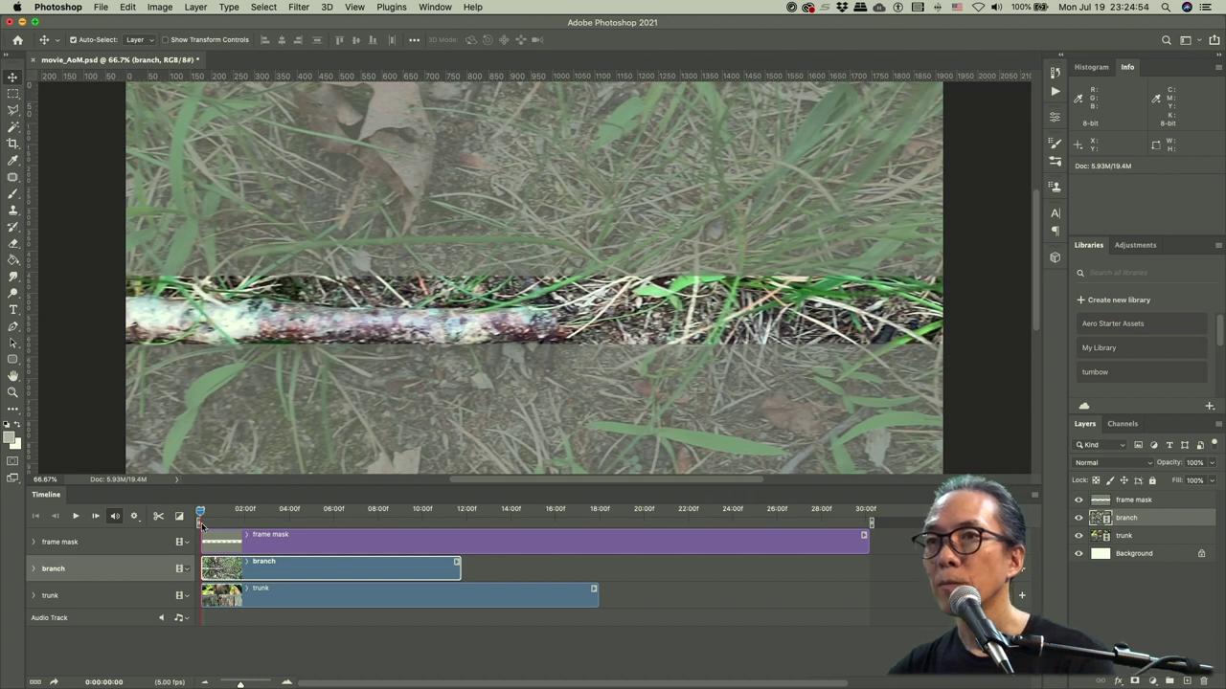
- Scrub through the first six seconds of the branch clip to examine how the branch moves within the frame mask opening
drag(199, 515, 302, 521)
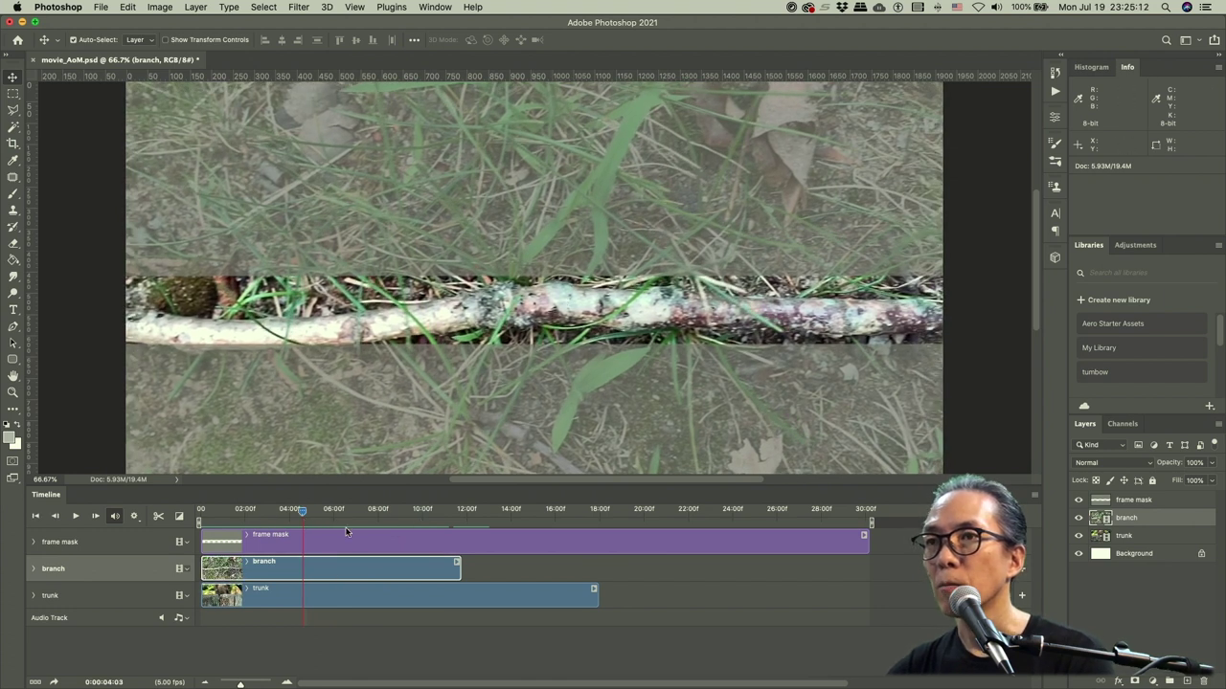
mouse_move(302, 514)
mouse_down()
mouse_move(337, 516)
mouse_move(283, 514)
mouse_move(301, 514)
mouse_up()
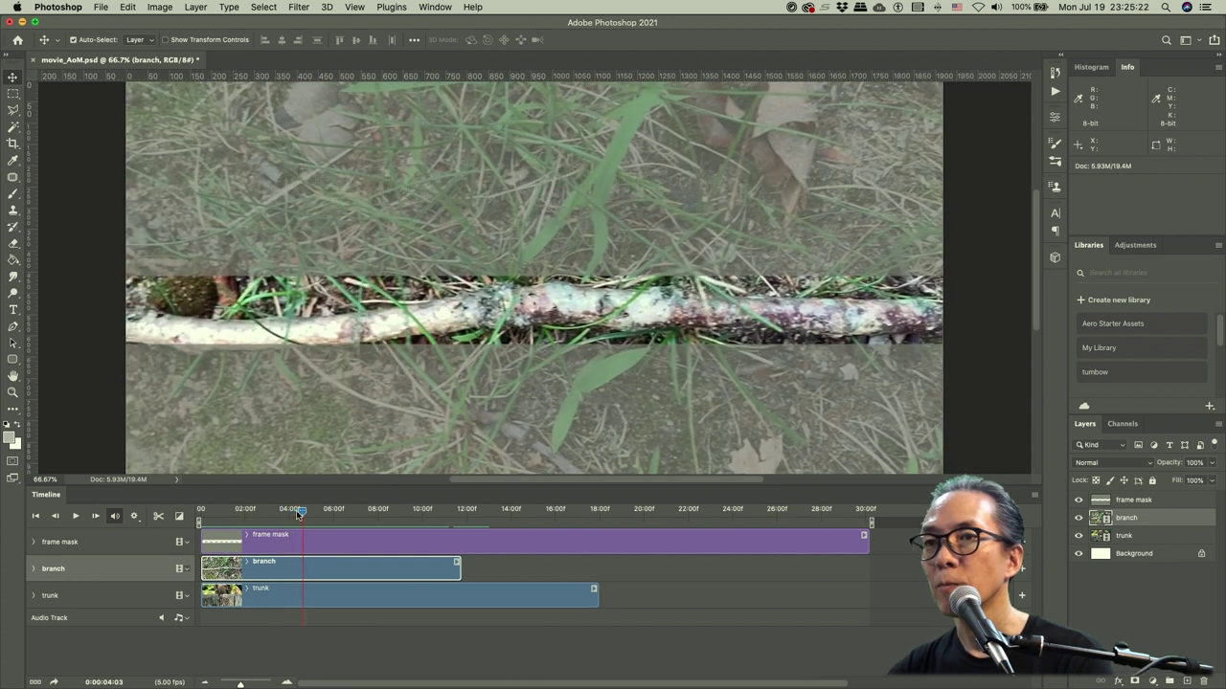
click(146, 682)
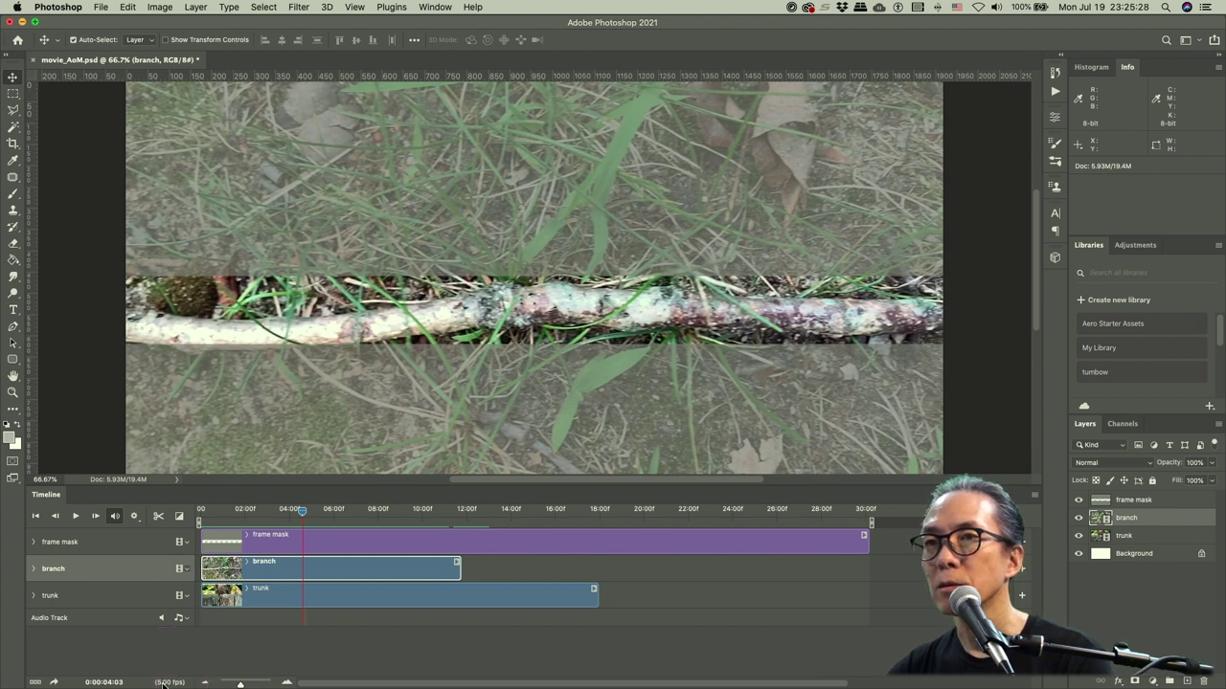
mouse_move(303, 514)
mouse_down()
mouse_move(267, 515)
mouse_move(284, 514)
mouse_up()
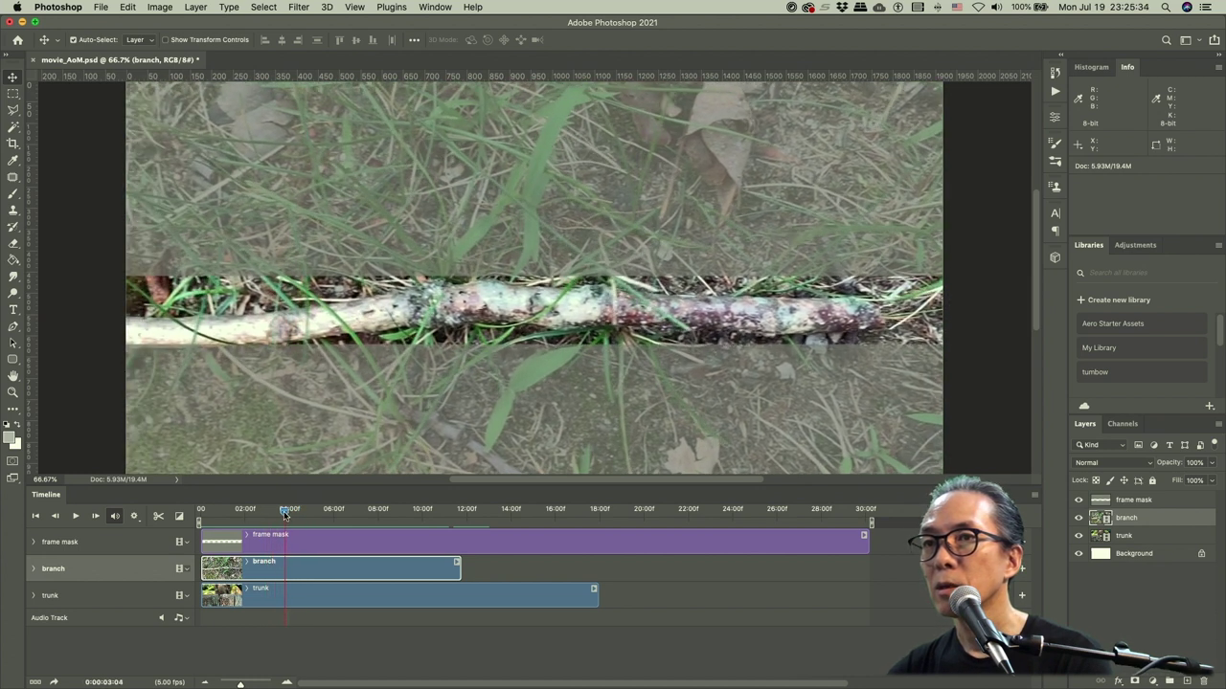
mouse_move(284, 513)
mouse_down()
mouse_move(268, 513)
mouse_move(307, 514)
mouse_up()
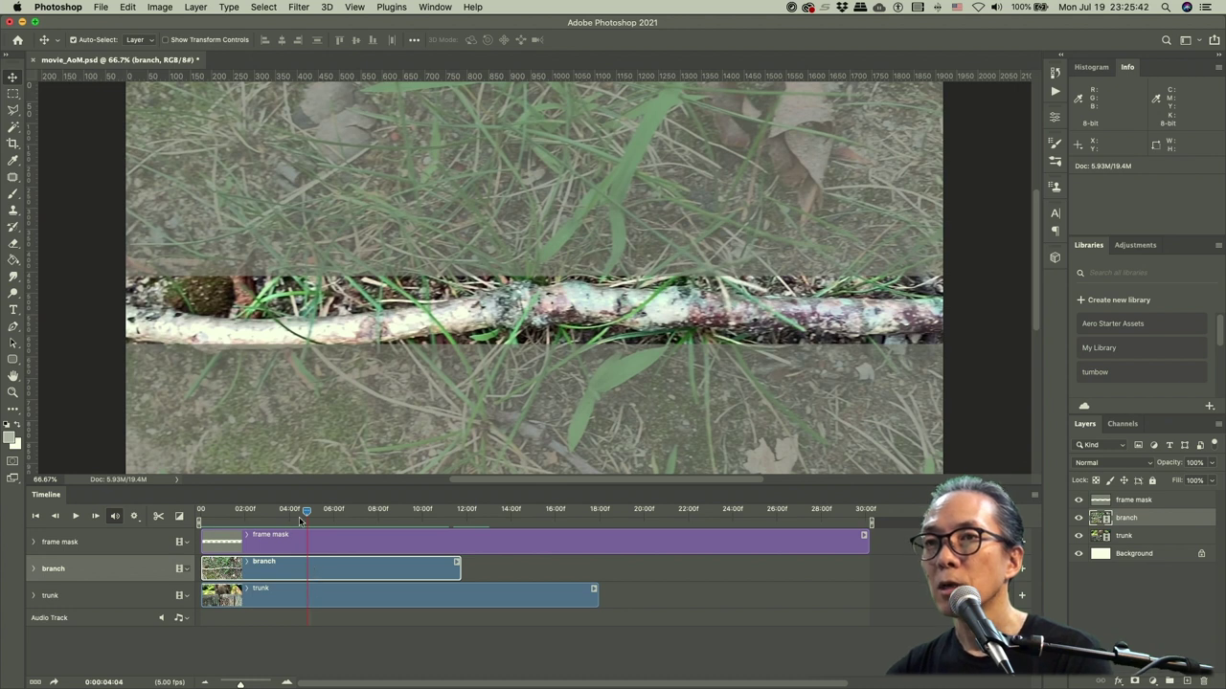
drag(308, 517, 341, 518)
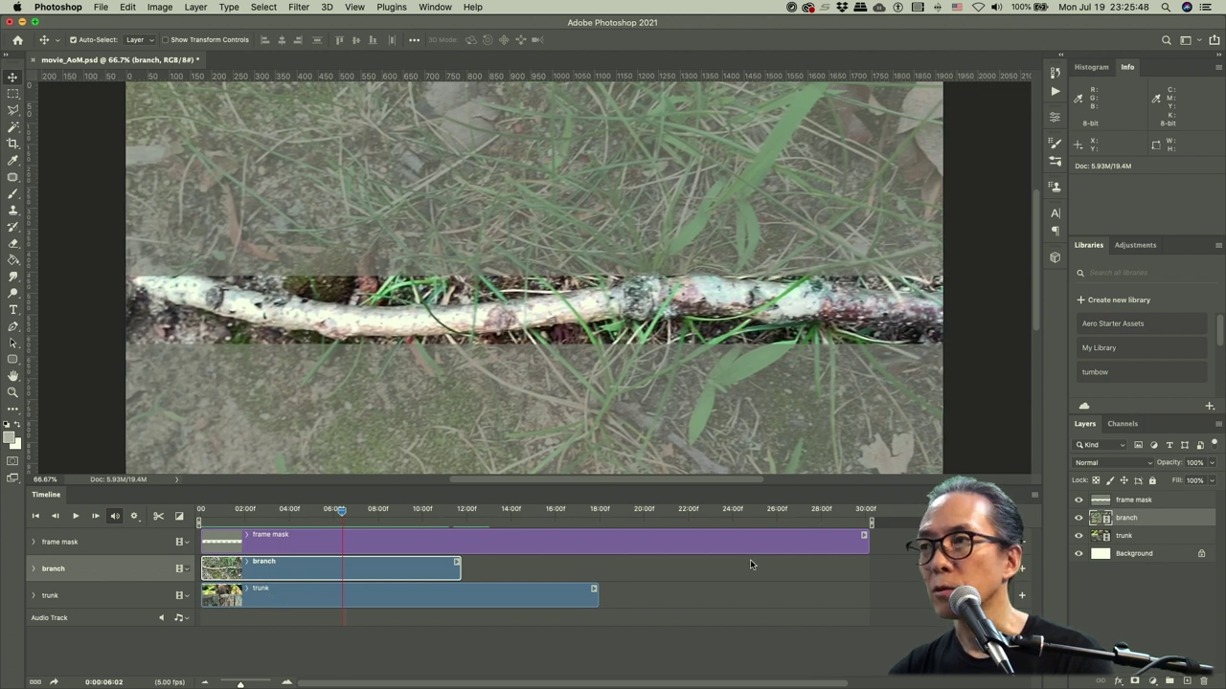
- Hide the branch layer and shorten the trunk clip so it ends where the branch clip ends, just before 12 seconds
click(1080, 519)
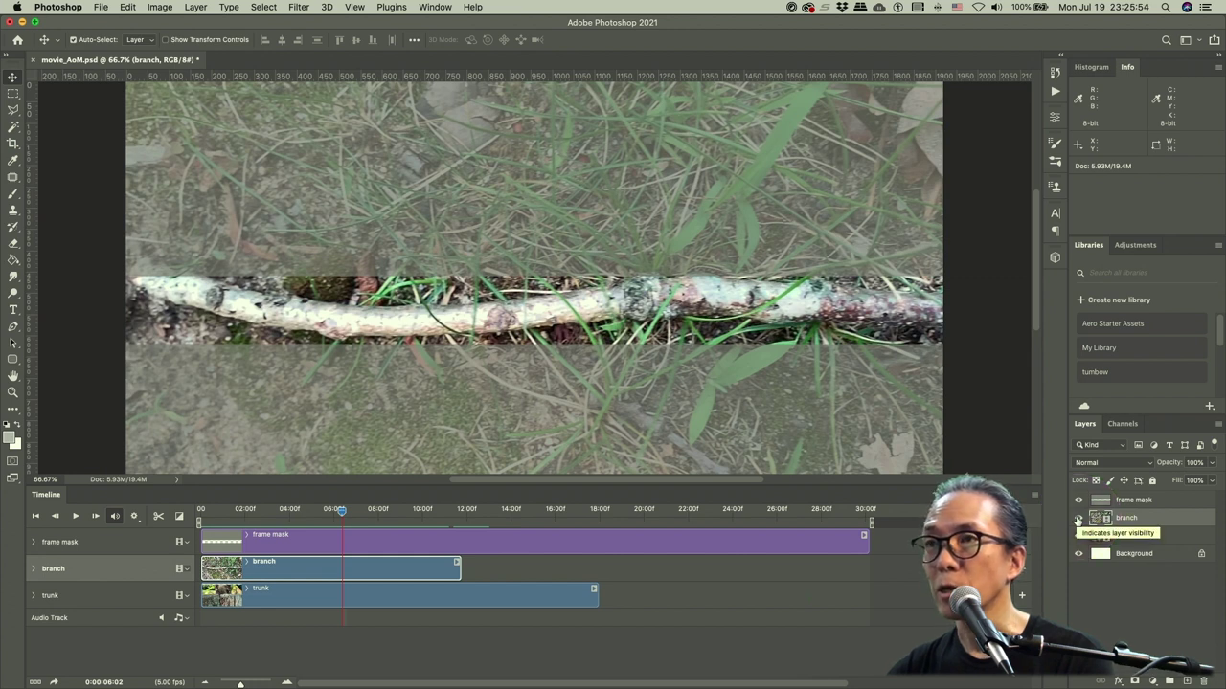
click(1077, 520)
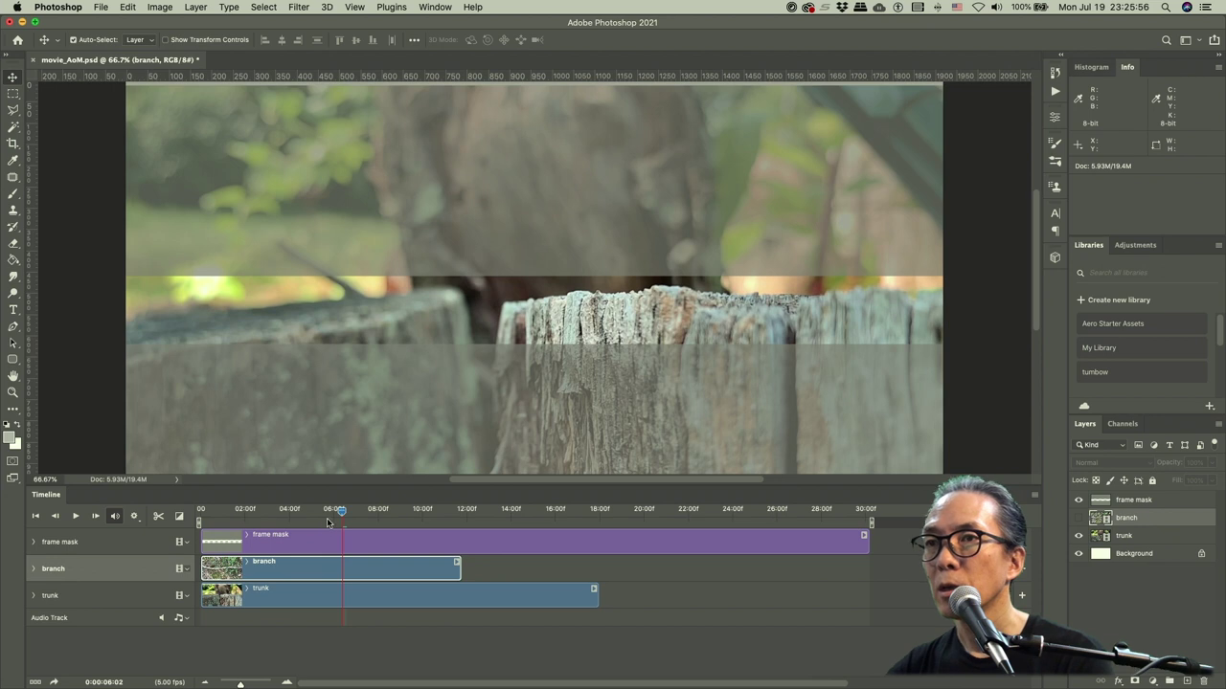
drag(343, 515, 417, 536)
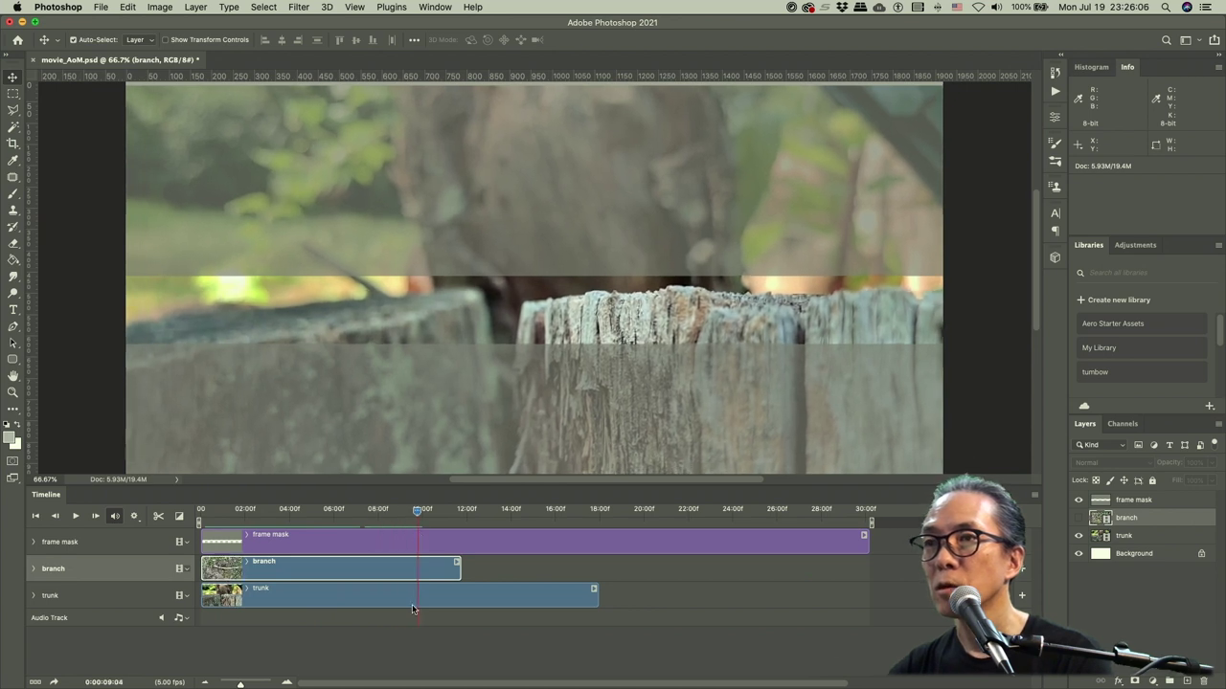
click(589, 598)
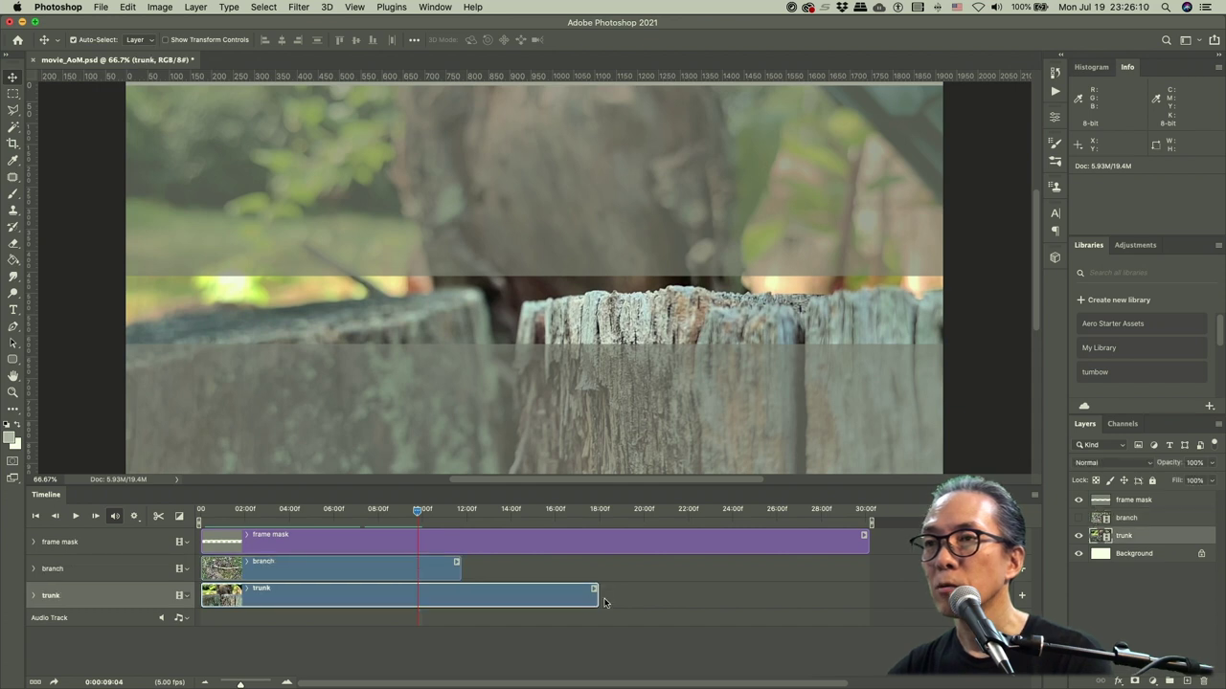
drag(595, 599, 467, 600)
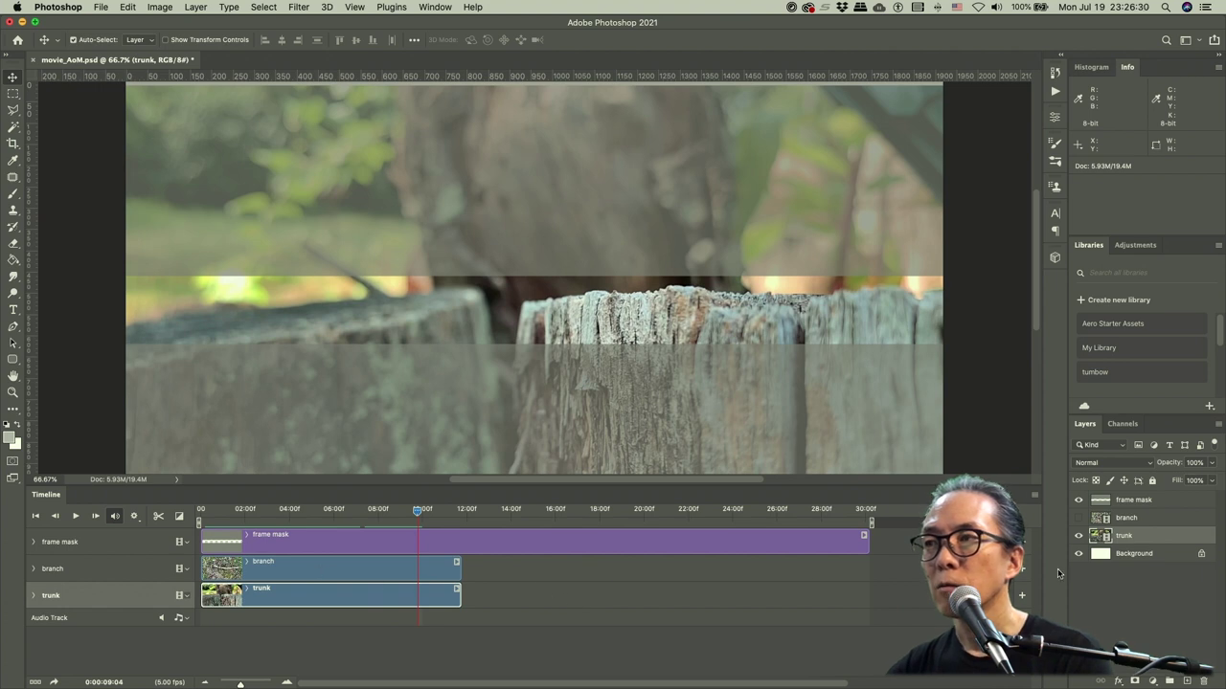
- Place the trunk layer above branch and shift the branch clip to start at 0:00:09:04, with the branch layer shown again
click(1076, 517)
drag(1127, 536, 1128, 514)
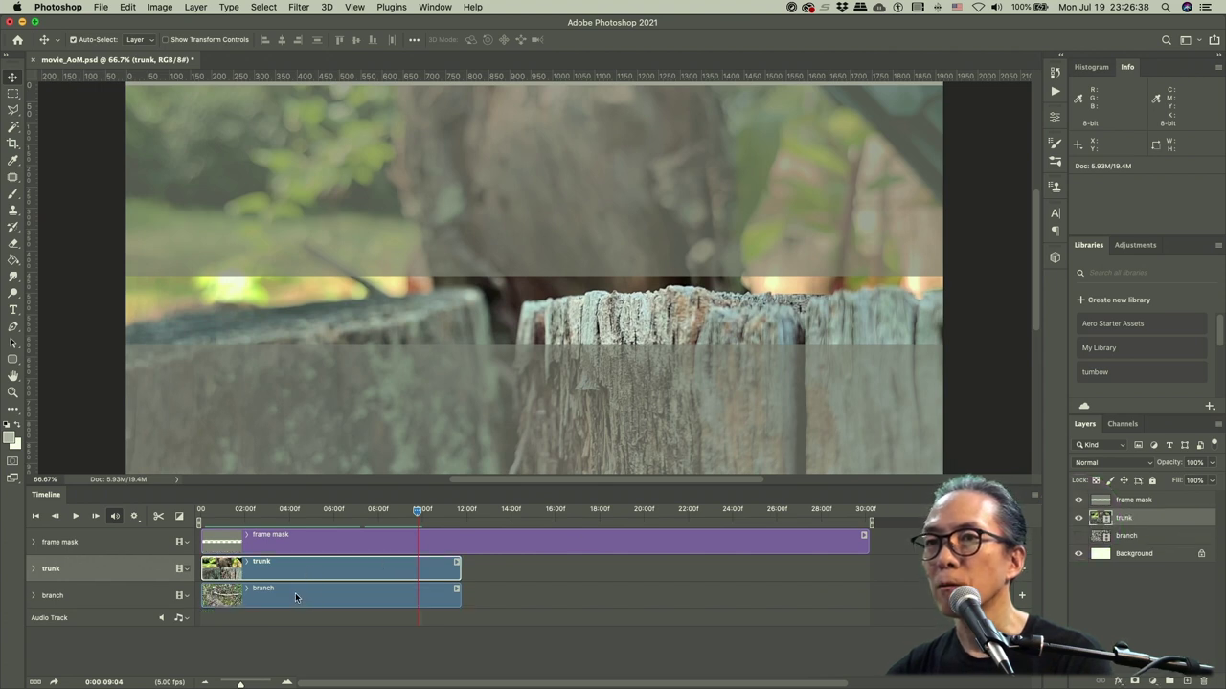
drag(279, 593, 502, 598)
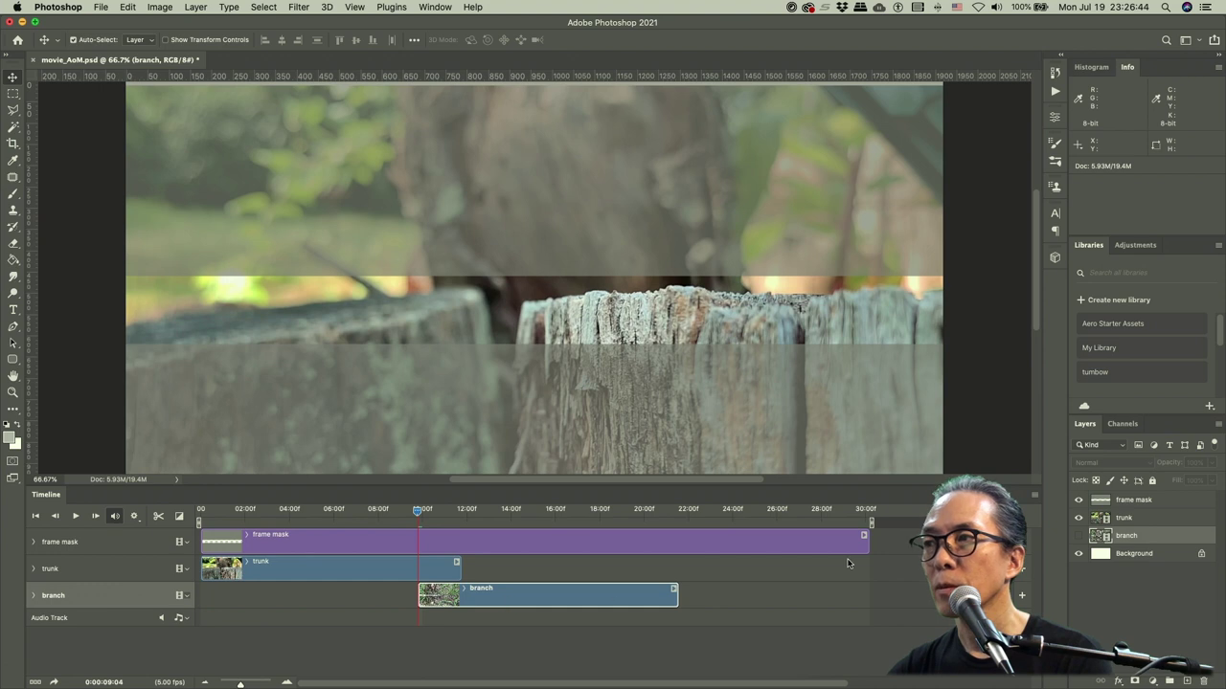
click(1078, 535)
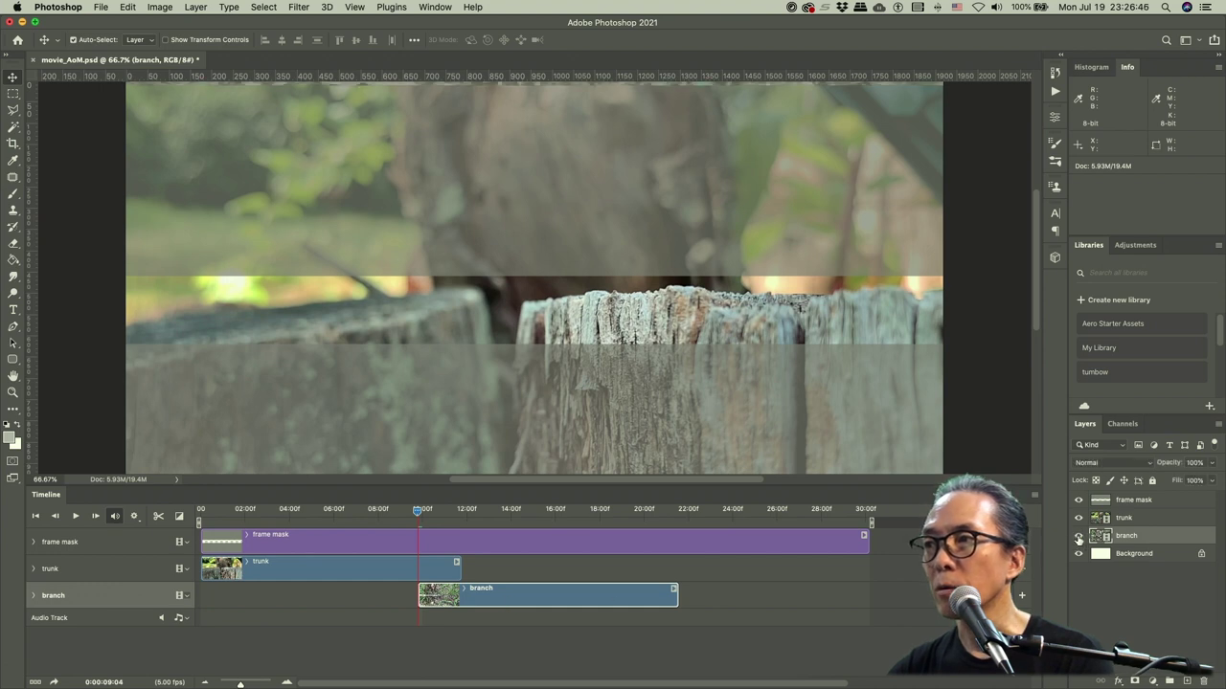
drag(417, 510, 475, 529)
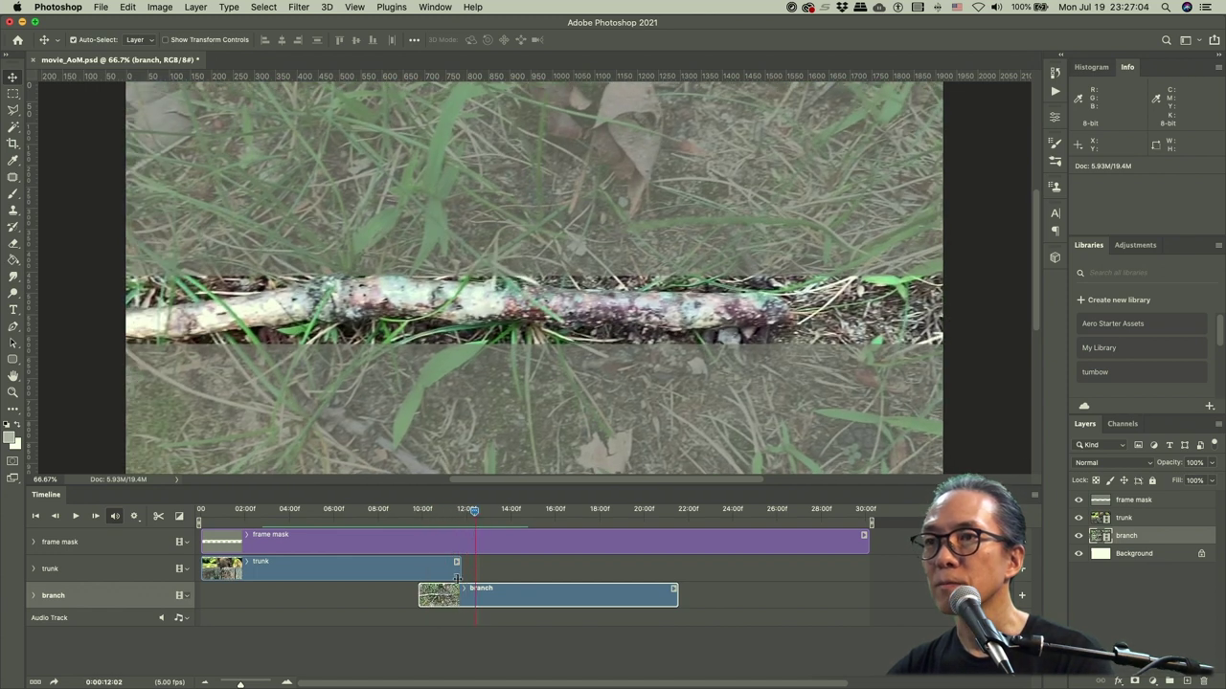
- Trim the branch clip's start to about 13 seconds and move the shortened clip back to start at 0:00:09:04
click(34, 570)
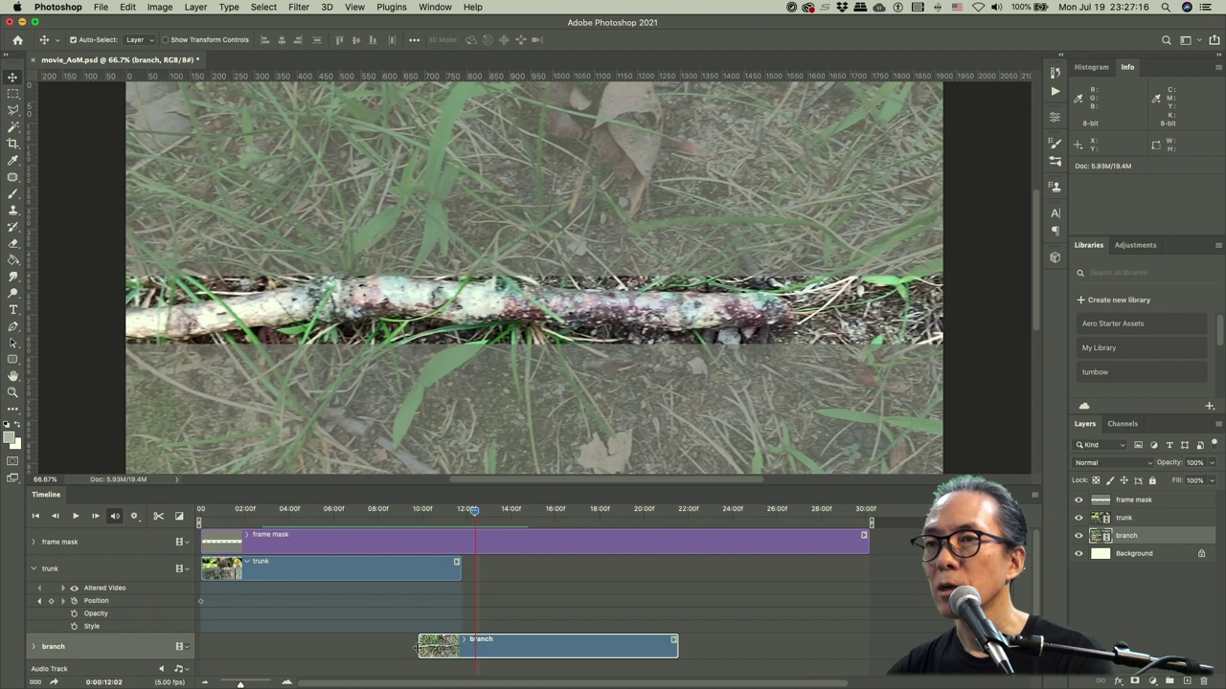
drag(418, 648, 489, 651)
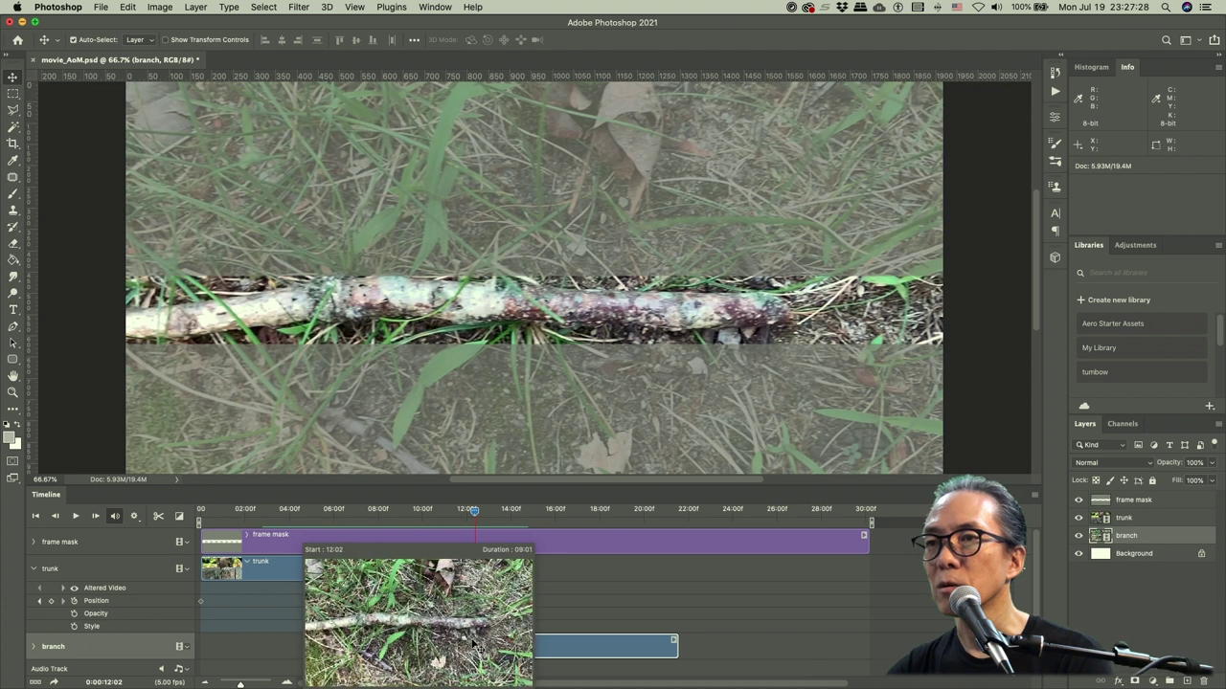
mouse_move(490, 642)
mouse_down()
mouse_move(475, 645)
mouse_move(495, 648)
mouse_up()
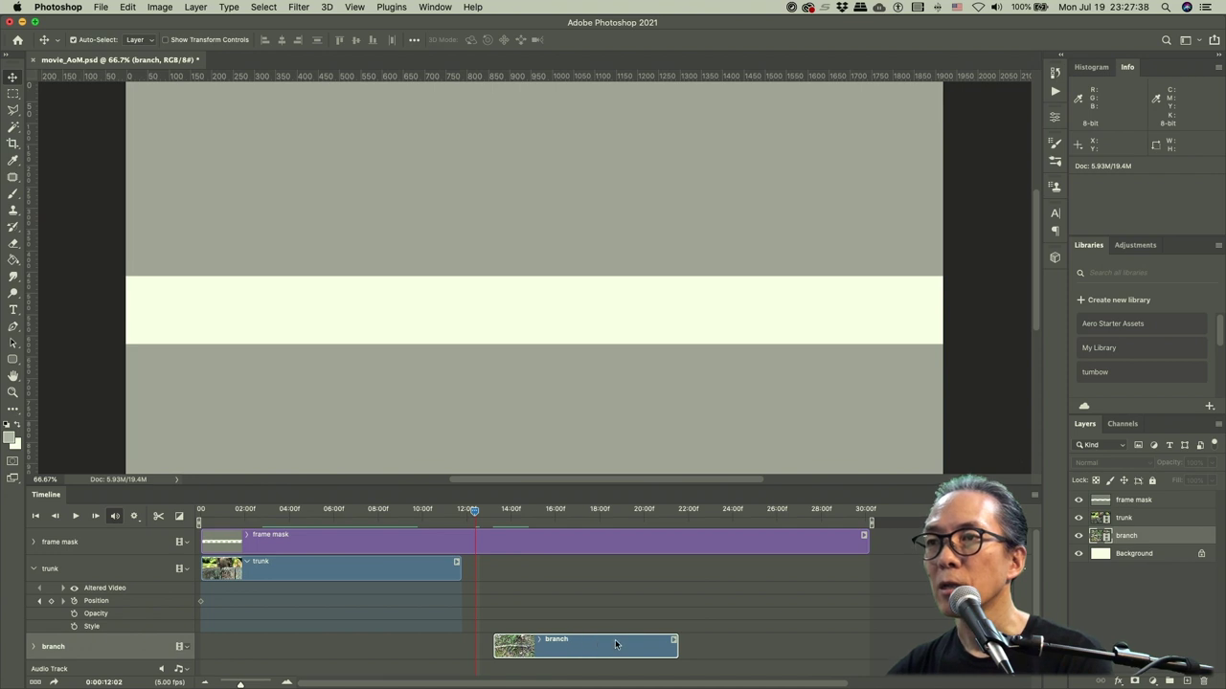
drag(614, 647, 539, 643)
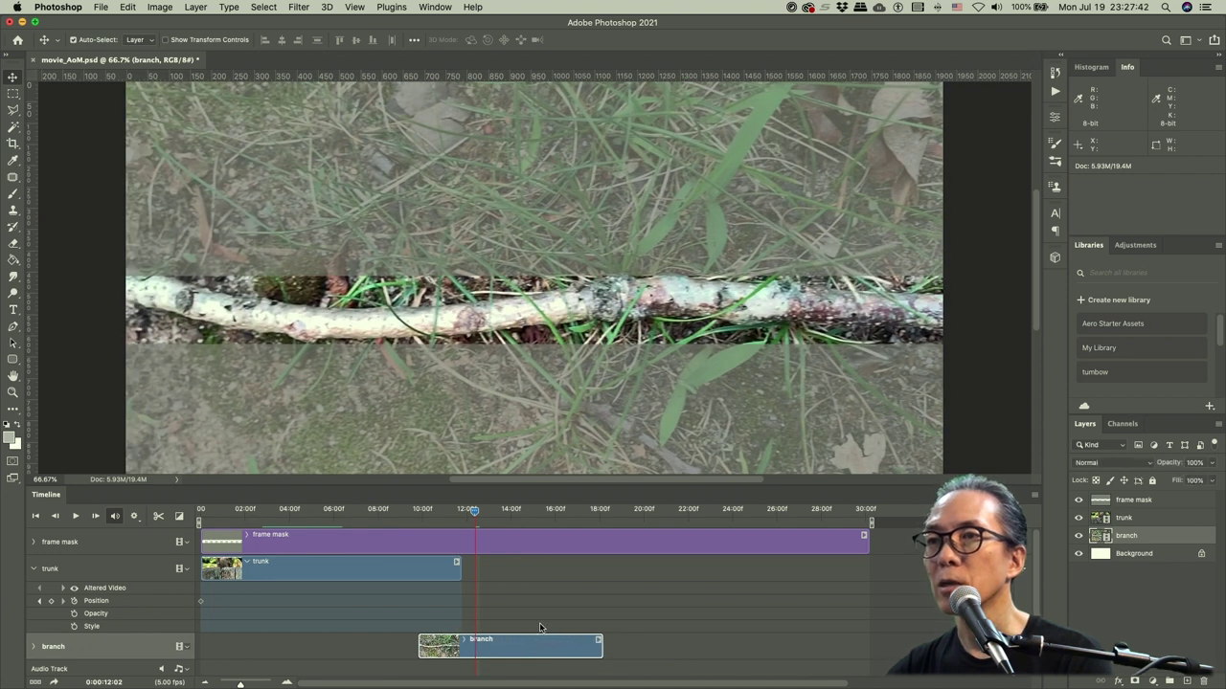
- Enable Opacity keyframing on the trunk clip with a keyframe at 0:00:09:04, and add a second opacity keyframe at 0:00:11:03
drag(474, 514, 417, 514)
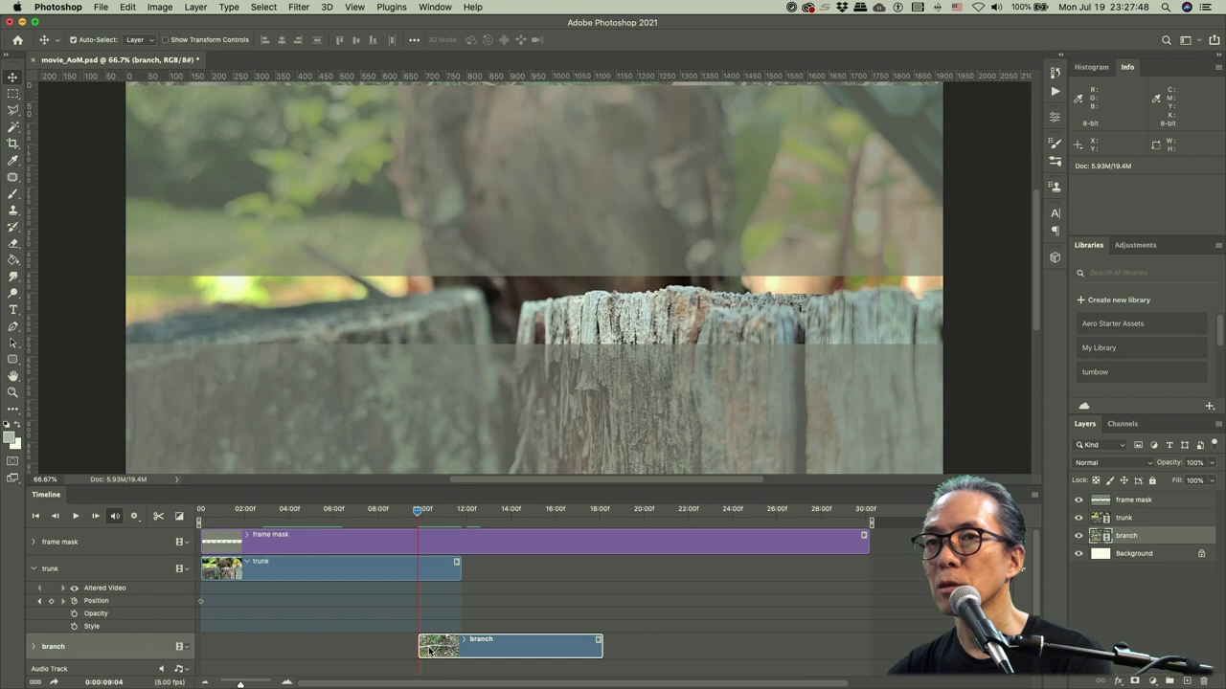
click(76, 615)
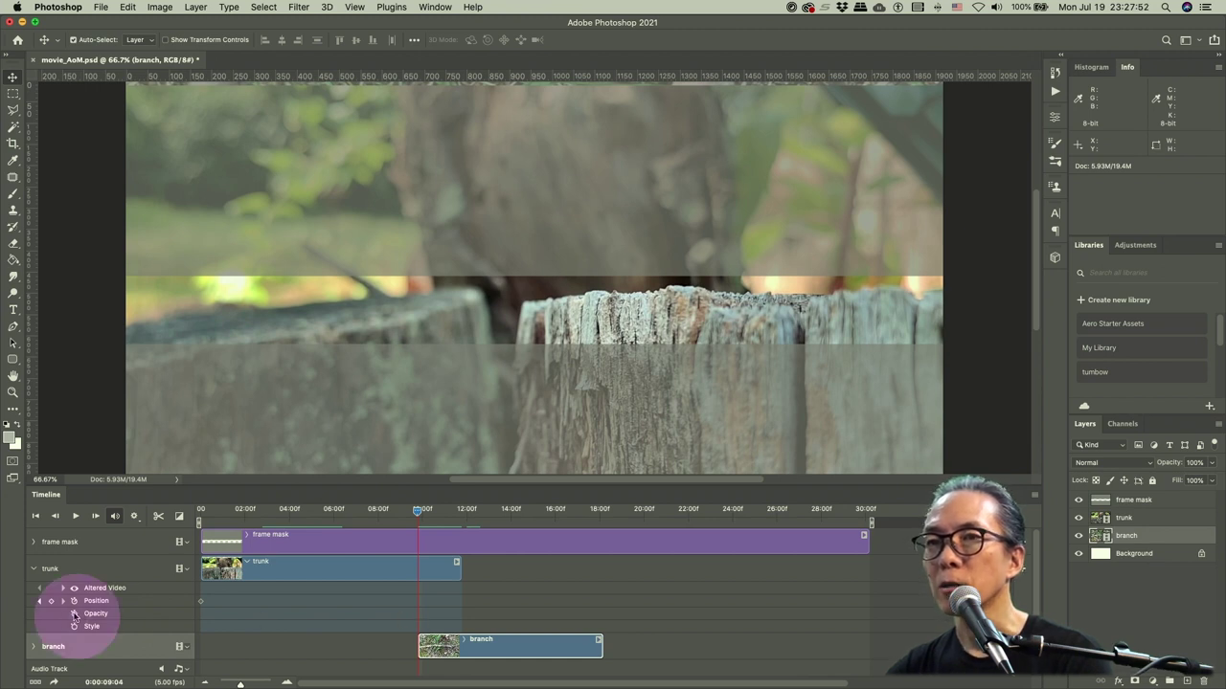
click(75, 616)
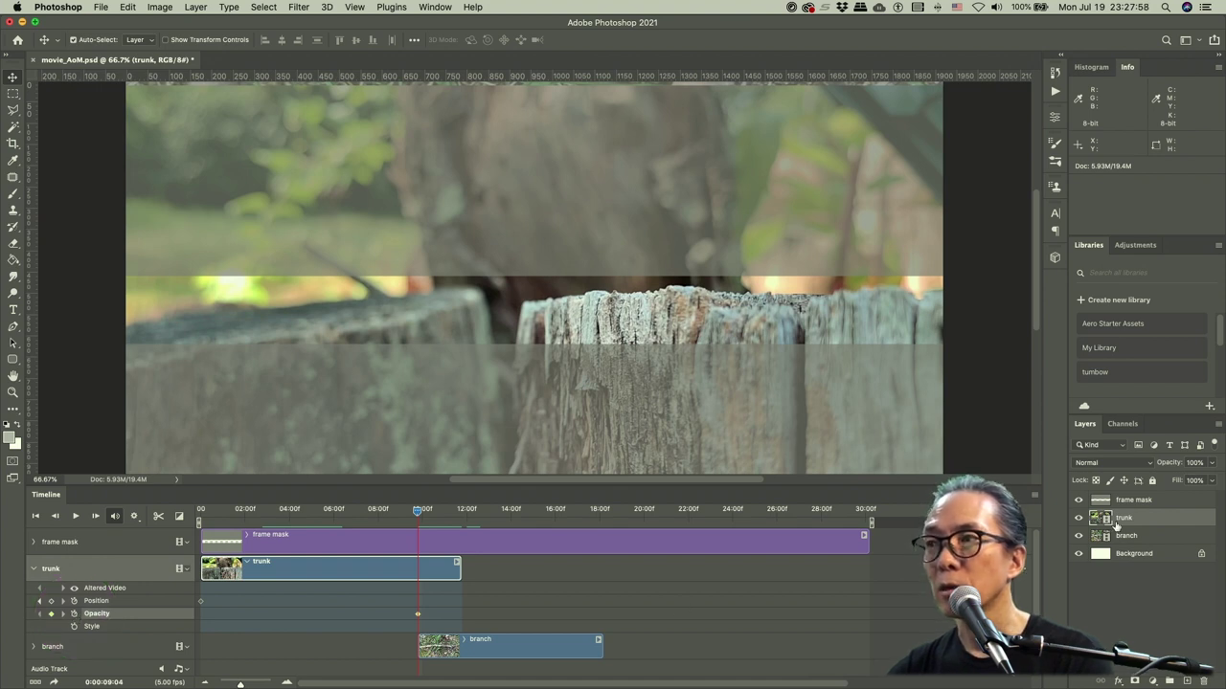
click(1172, 462)
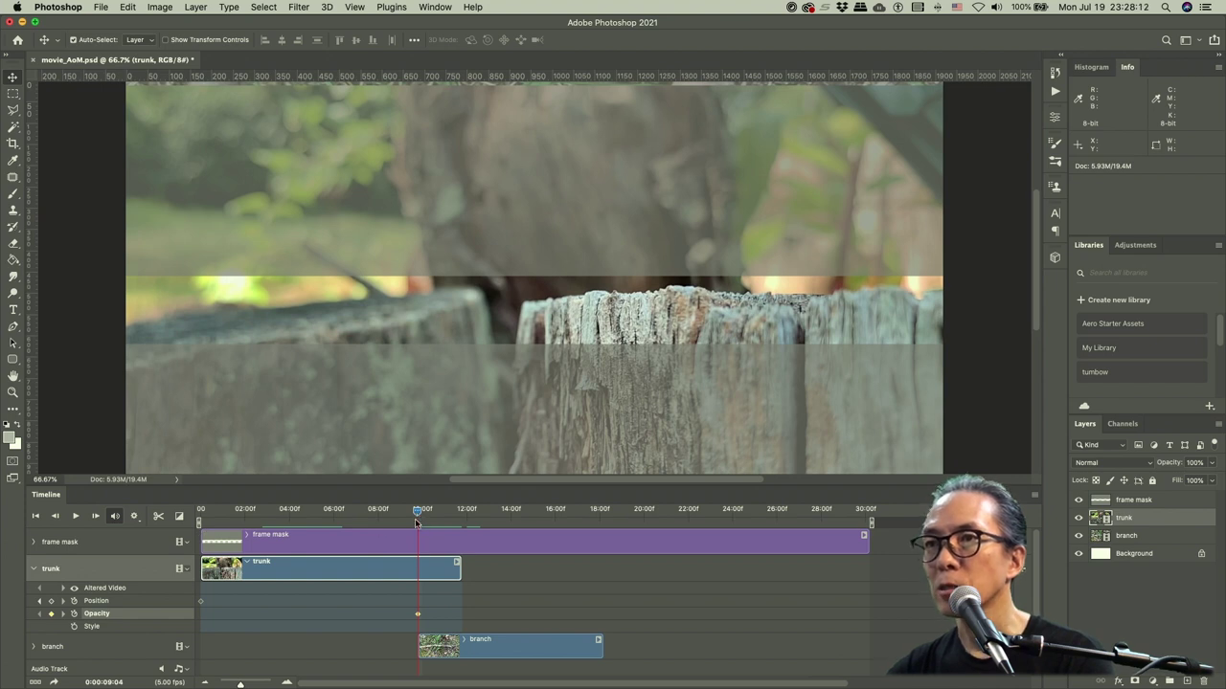
drag(414, 516, 459, 519)
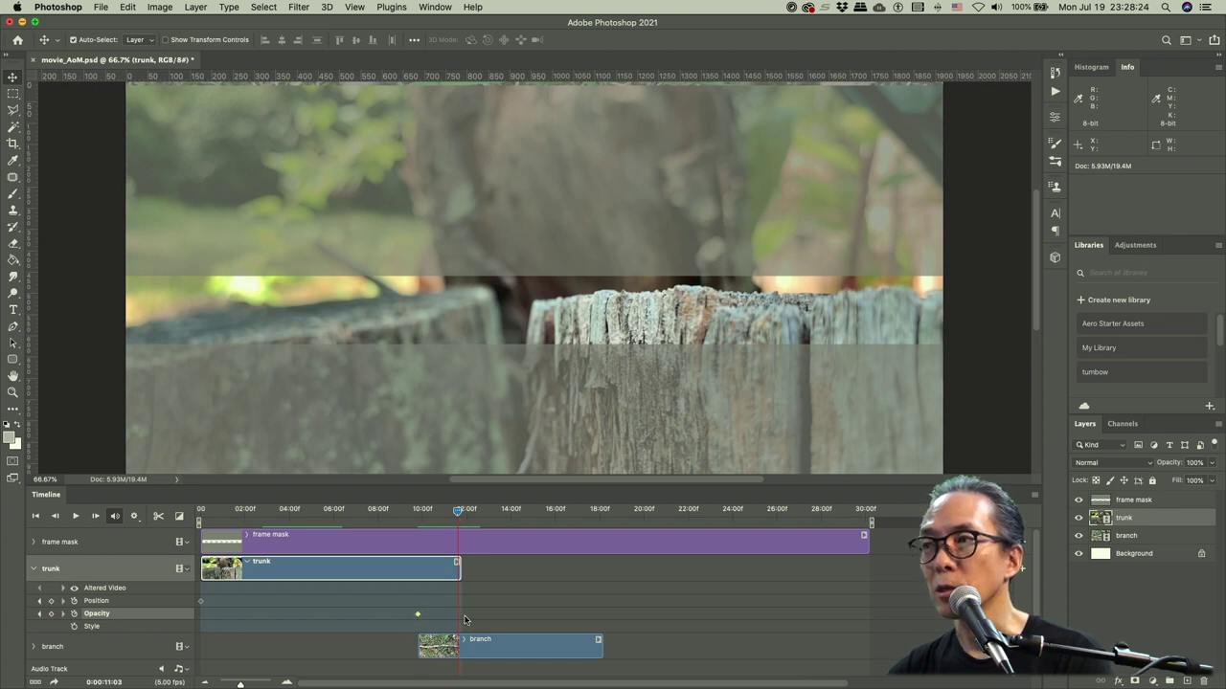
click(52, 614)
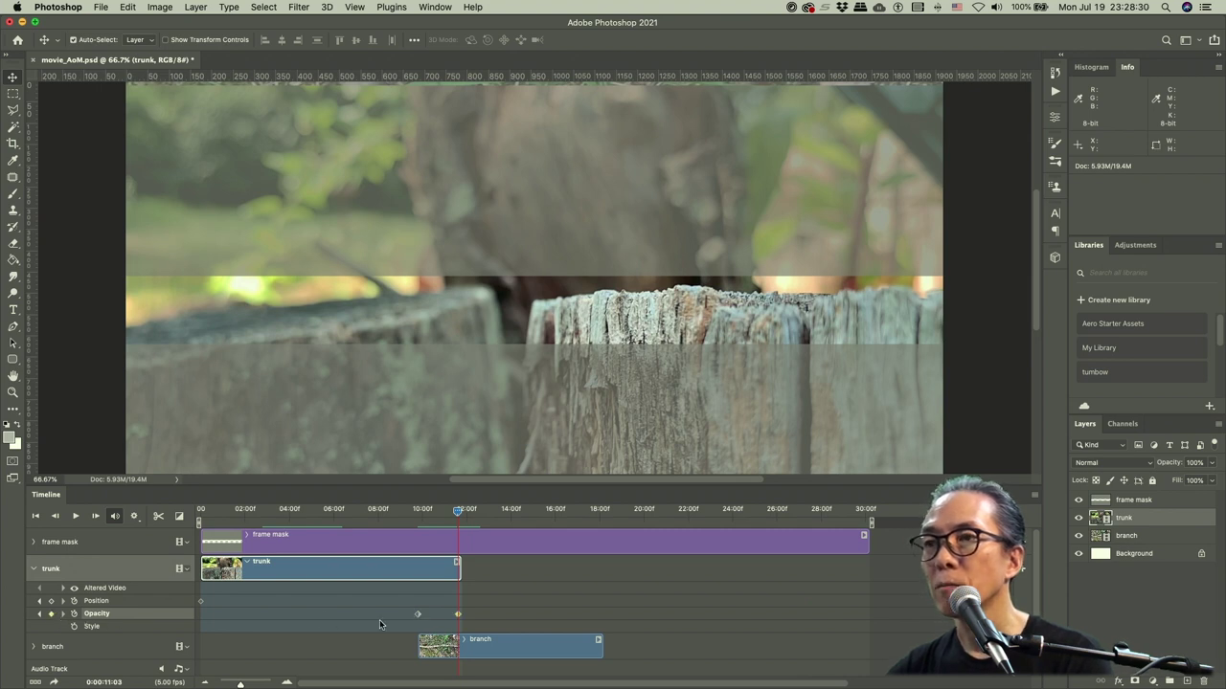
- Set the trunk layer's opacity to 0% at its keyframe at 0:00:11:03
click(1192, 470)
click(1191, 466)
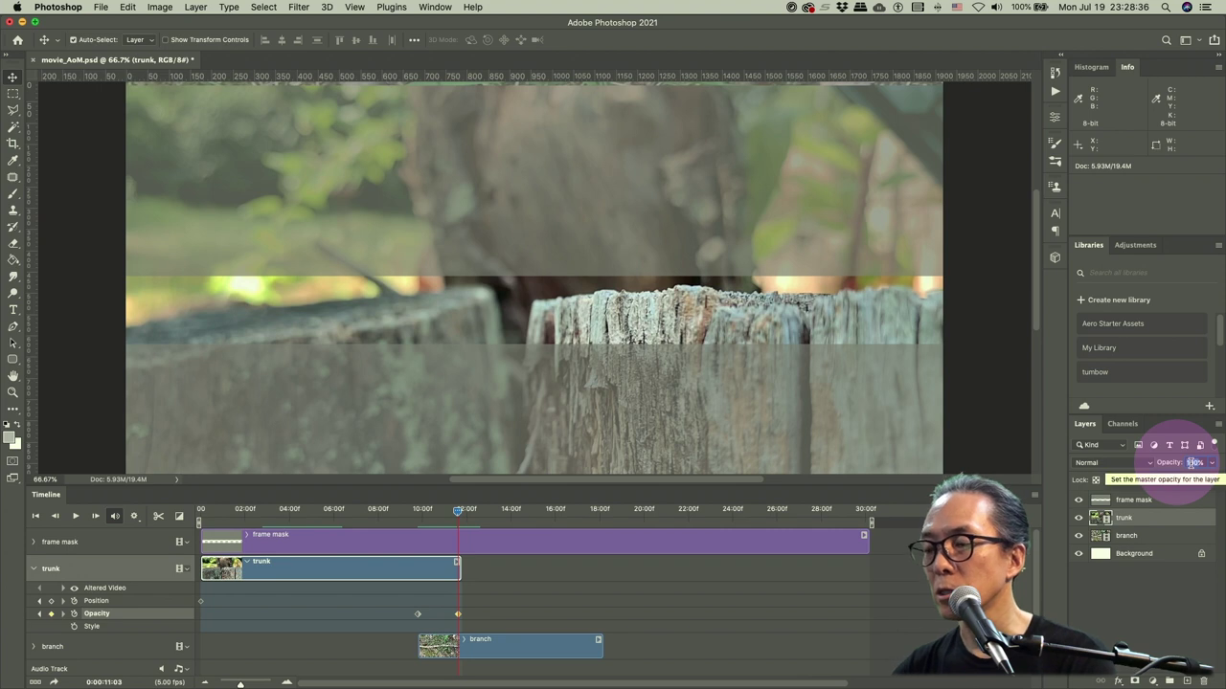
text(0)
key(Return)
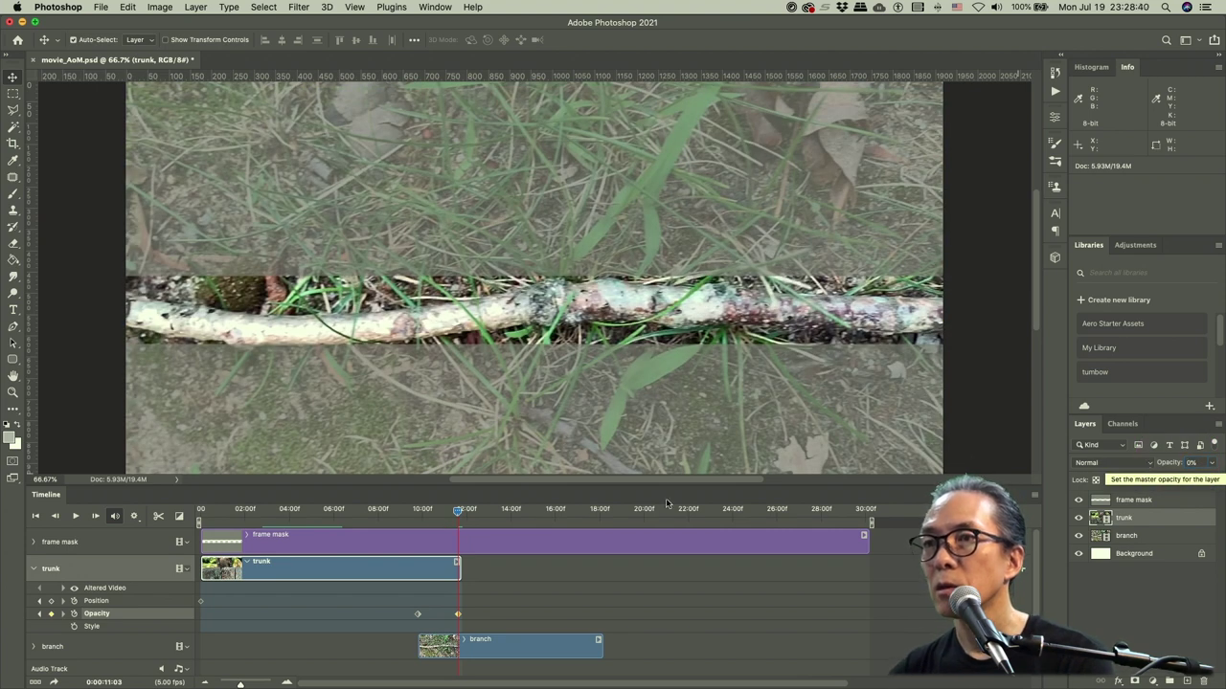
- Play back the transition from trunk to branch, starting at about 8 seconds and stopping just past 12 seconds
drag(457, 515, 386, 510)
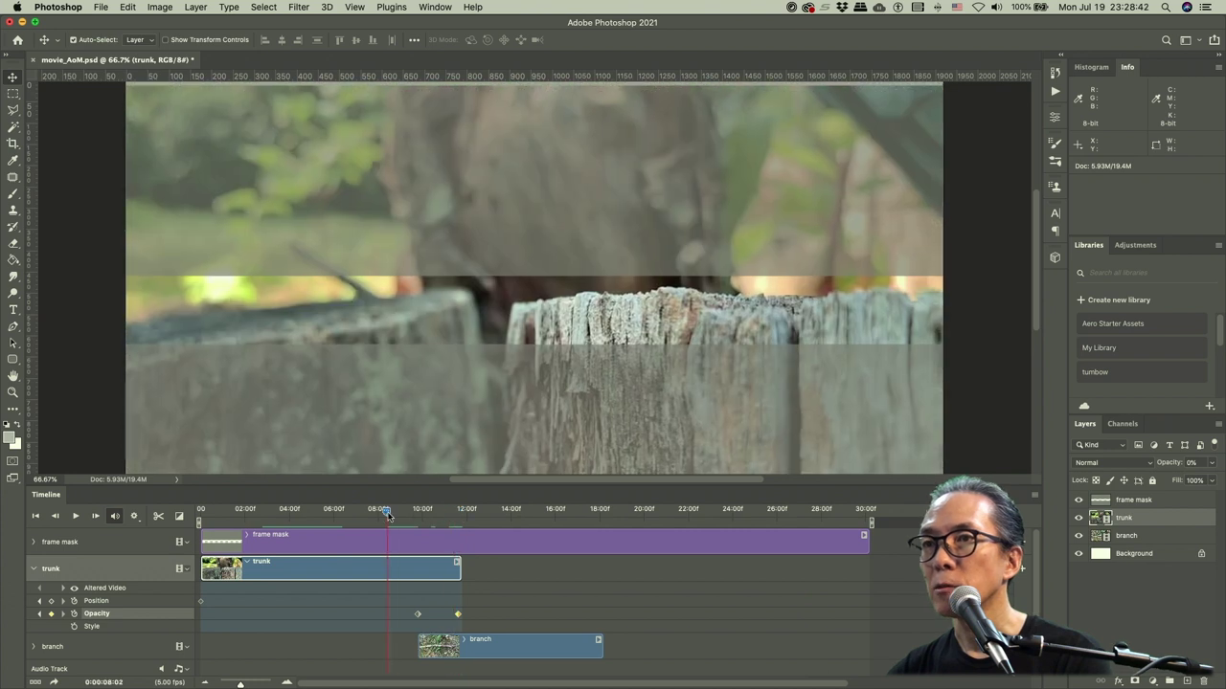
click(76, 517)
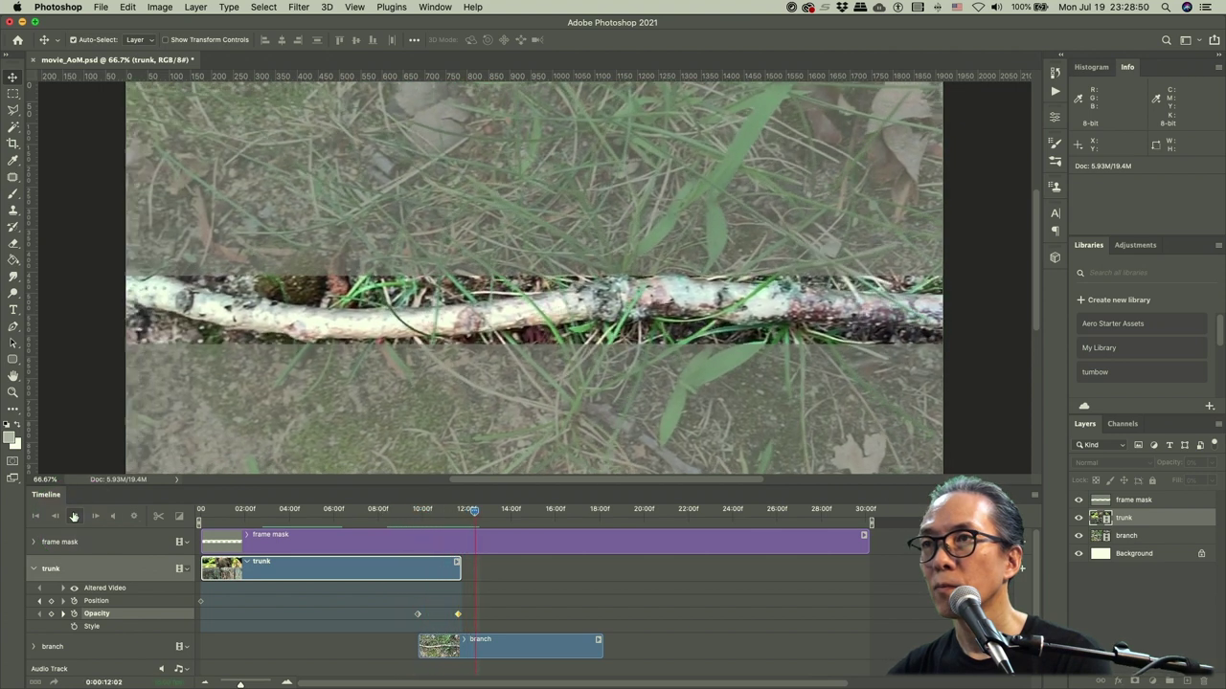
click(74, 517)
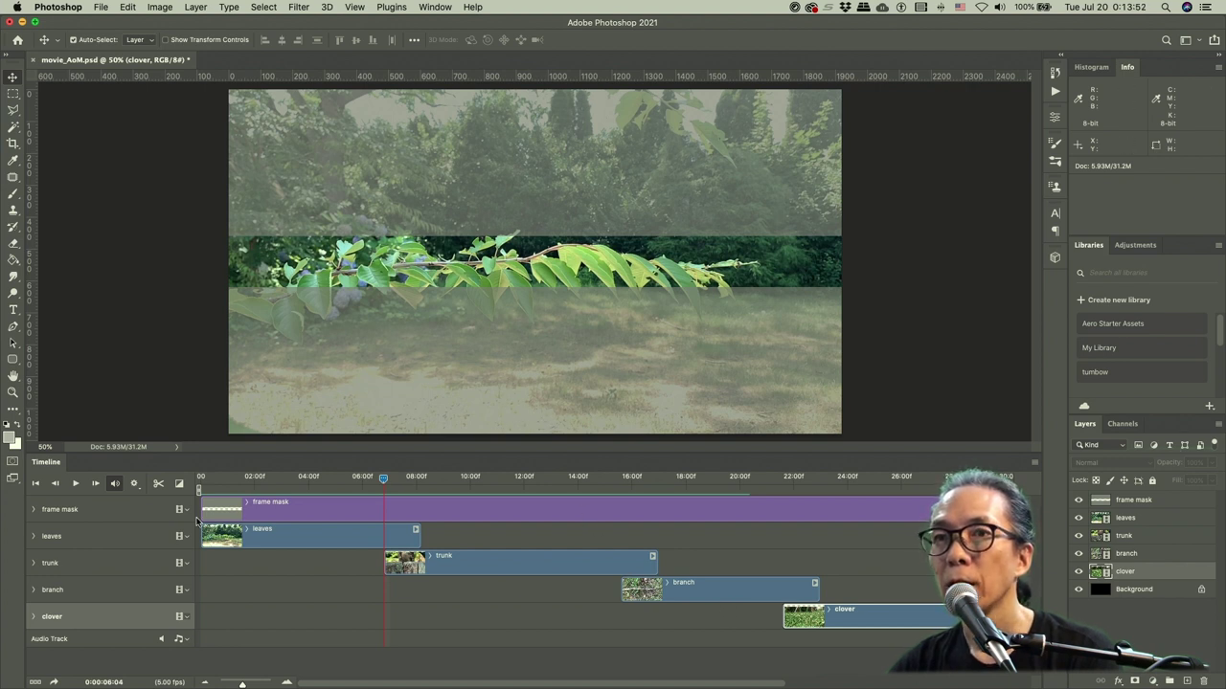
- Examine the leaves clip's opacity keyframes and scrub from its opening fade through its transition into trunk
click(34, 536)
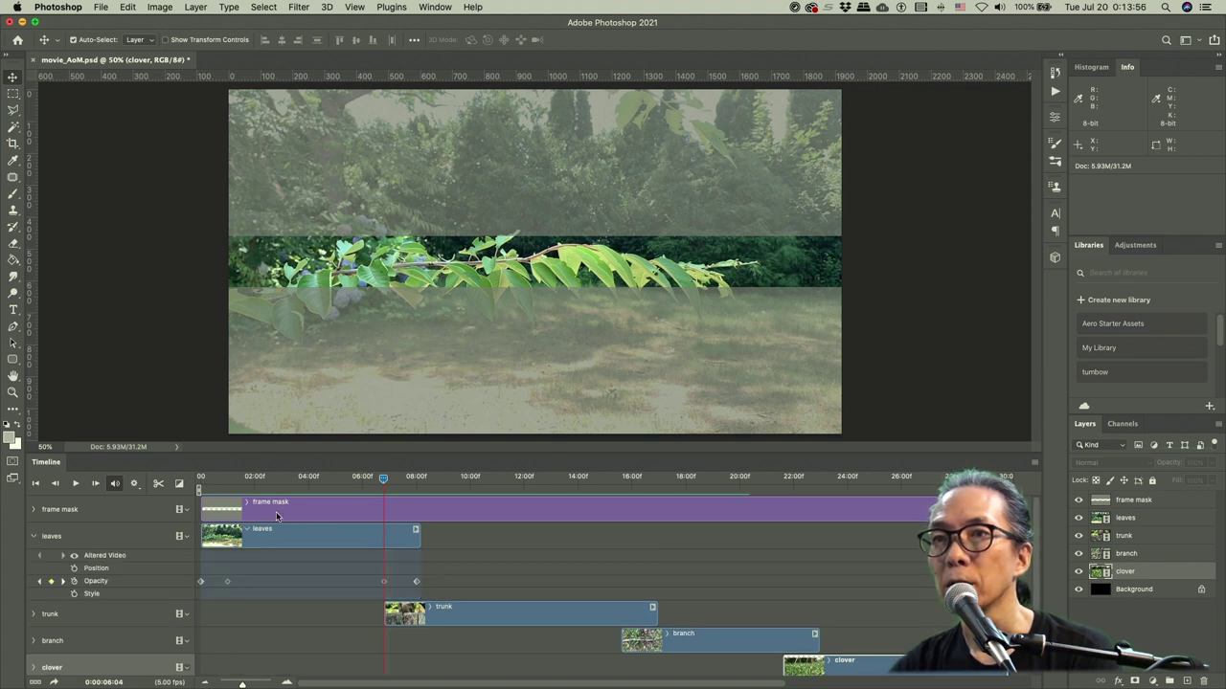
drag(384, 480, 247, 489)
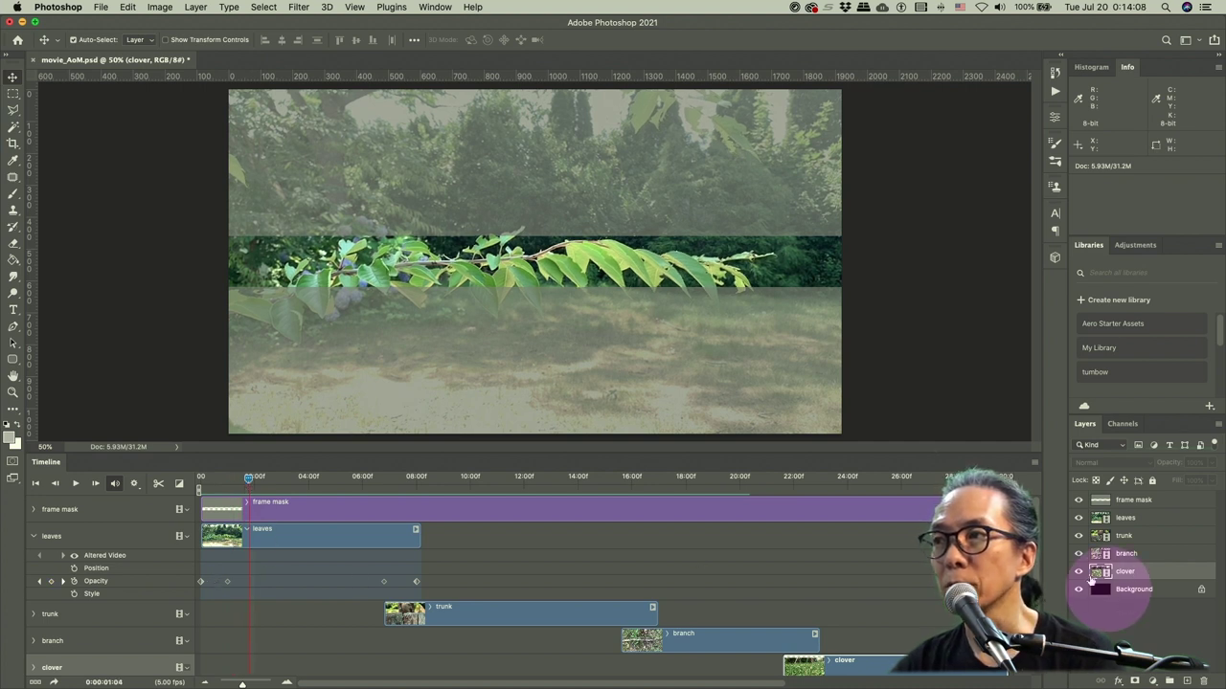
drag(243, 490, 439, 493)
click(33, 539)
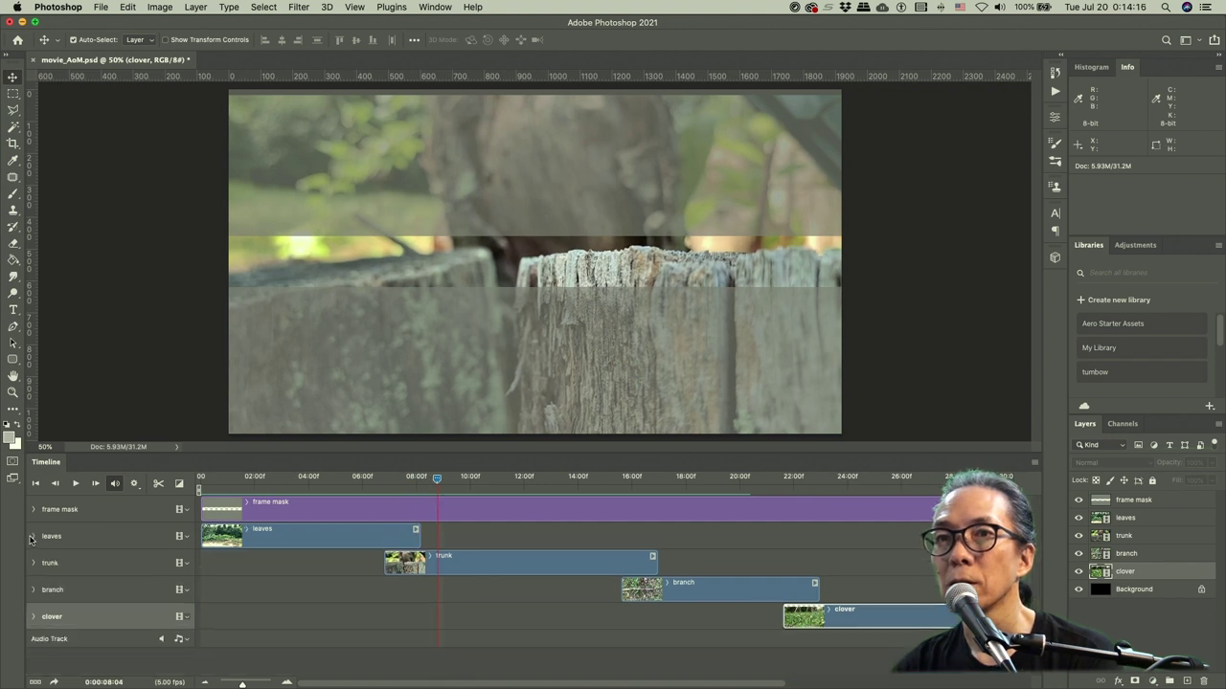
- Examine the trunk clip's keyframes by moving the playhead to its position keyframe and through its two opacity keyframes
click(32, 563)
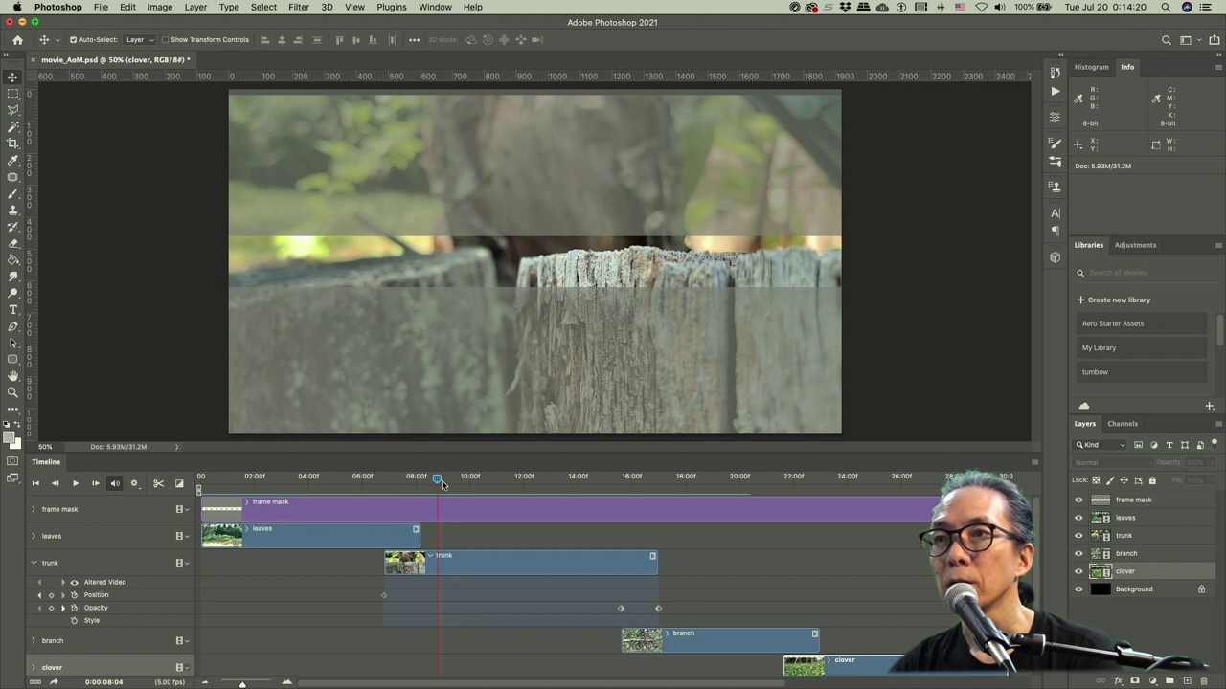
mouse_move(440, 481)
mouse_down()
mouse_move(385, 487)
mouse_move(437, 487)
mouse_up()
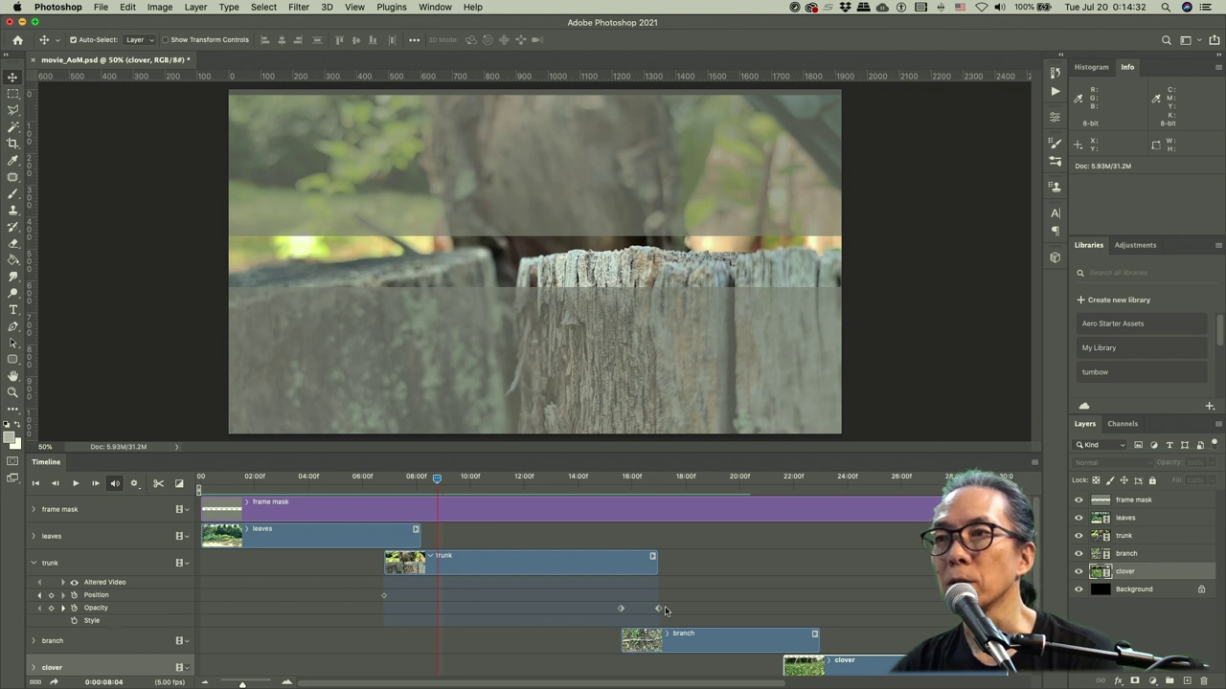
click(40, 600)
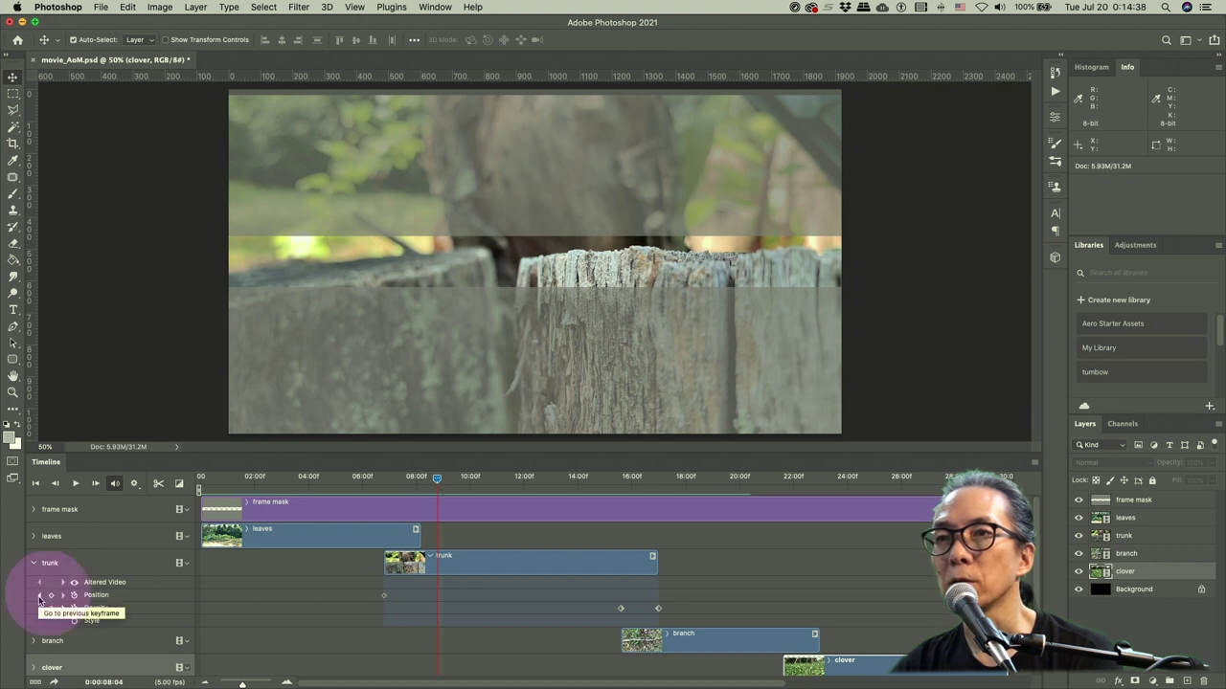
click(40, 599)
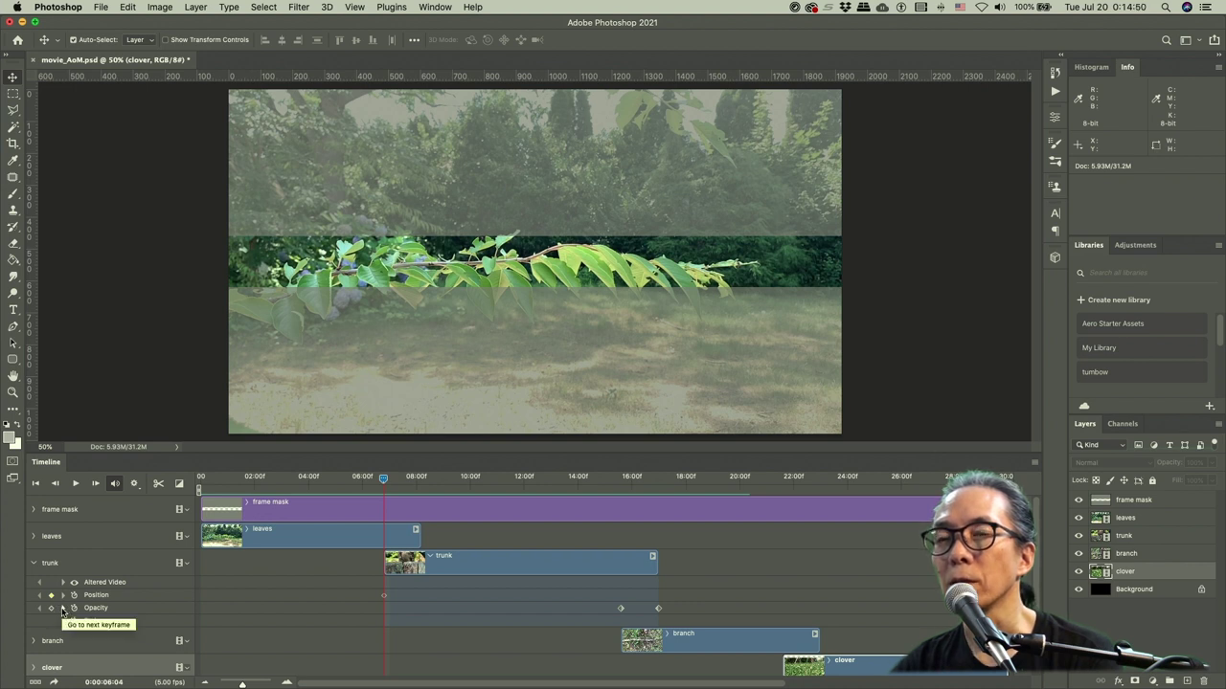
click(64, 609)
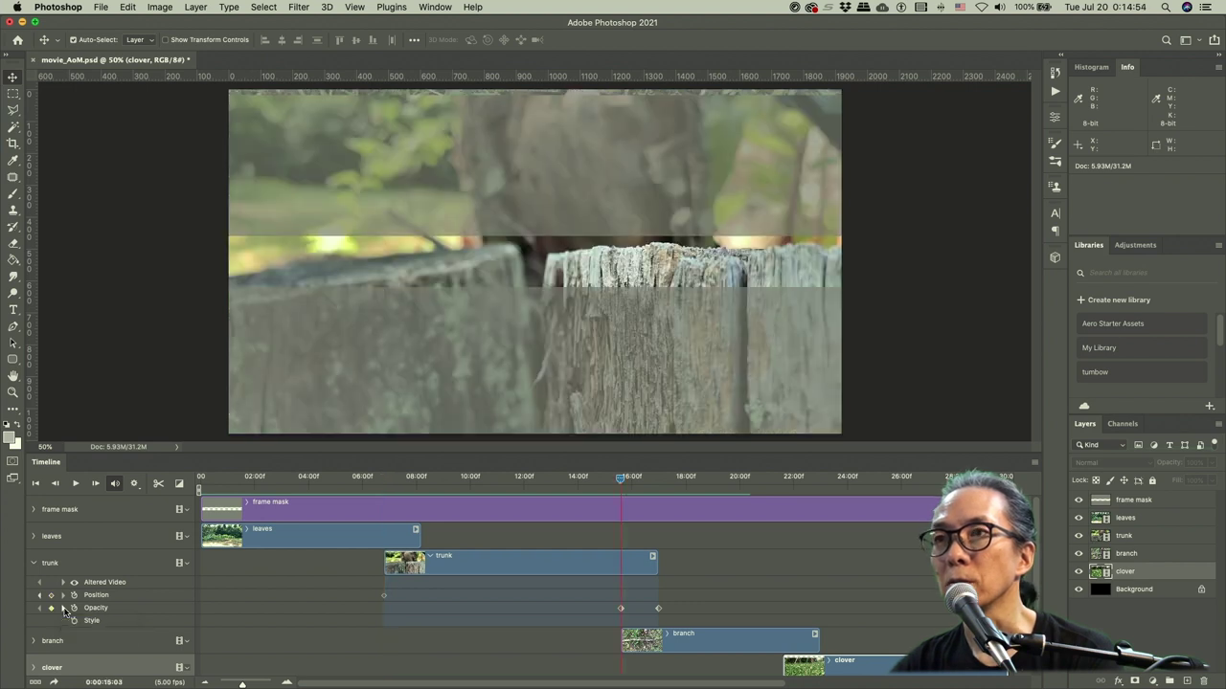
click(64, 609)
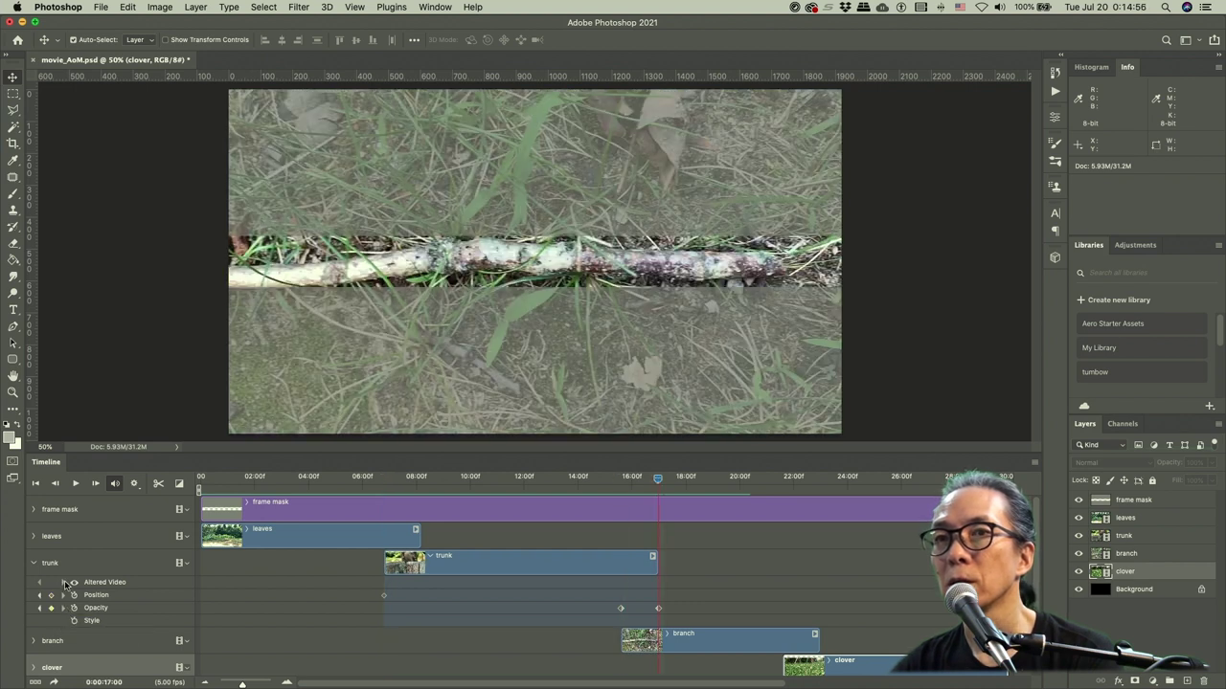
click(37, 568)
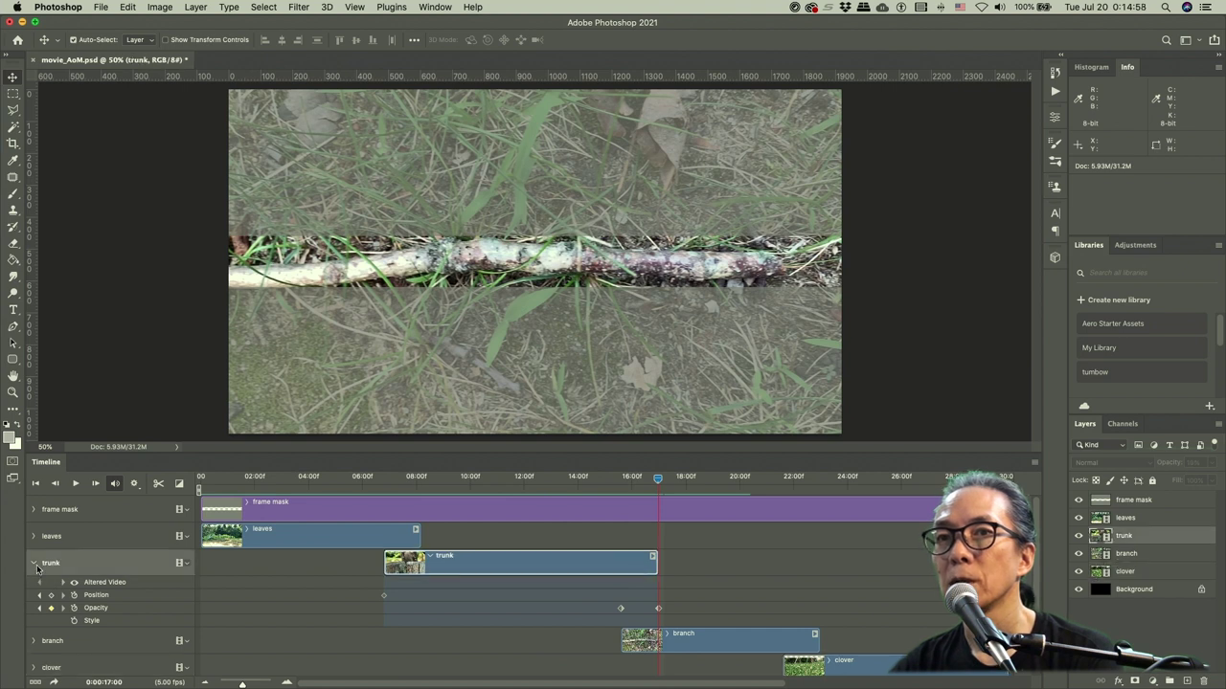
click(35, 564)
- Examine the branch clip's opacity keyframes and scrub through its transition into clover, up to 0:00:22:03
click(33, 590)
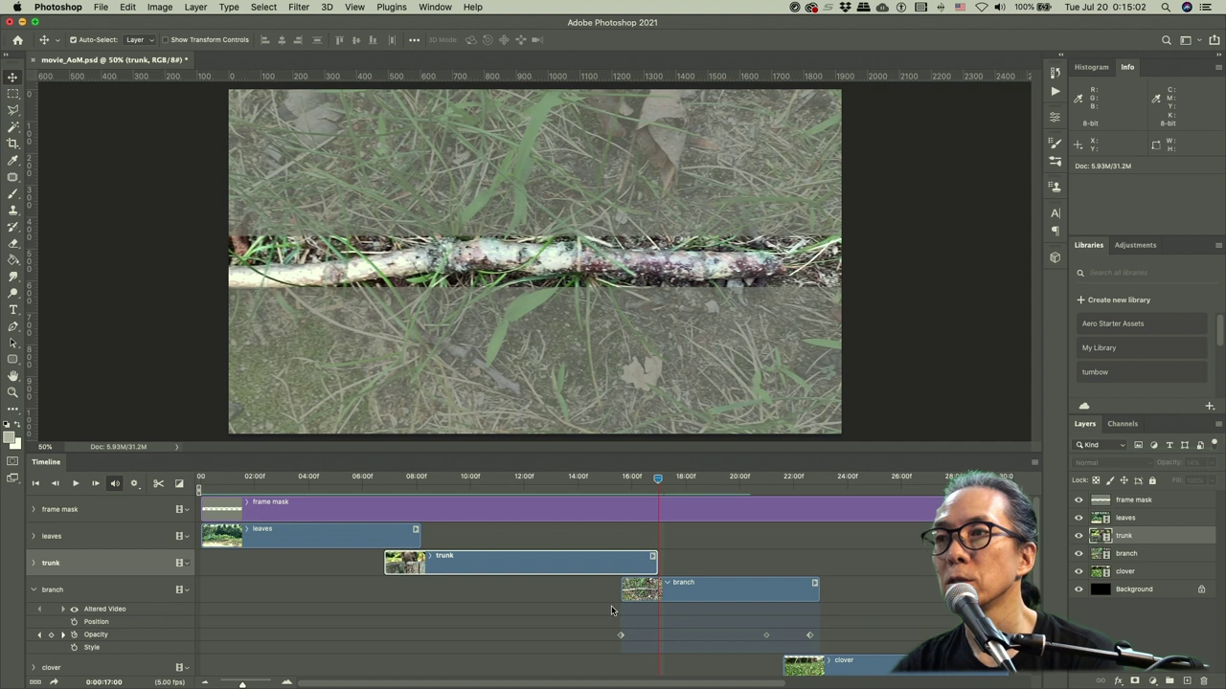
click(35, 591)
drag(660, 488, 807, 493)
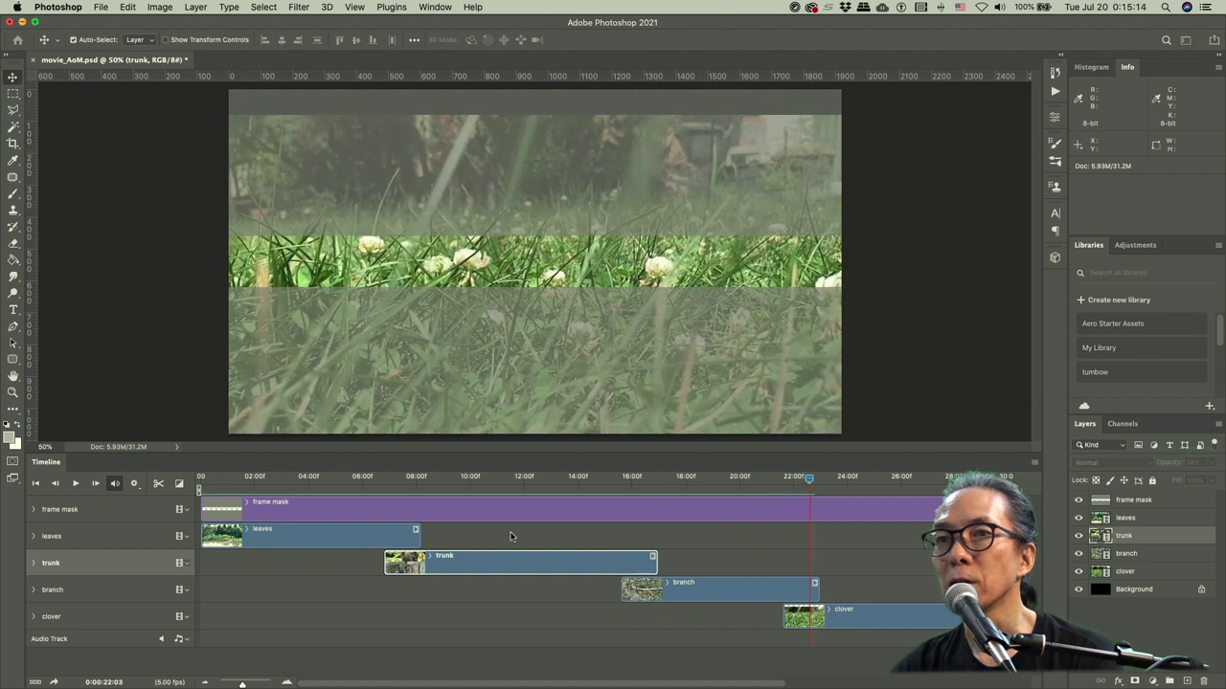
- Examine the clover clip's position and opacity keyframes, scrubbing from the clip's start to its closing fade at 0:00:29:04
click(33, 617)
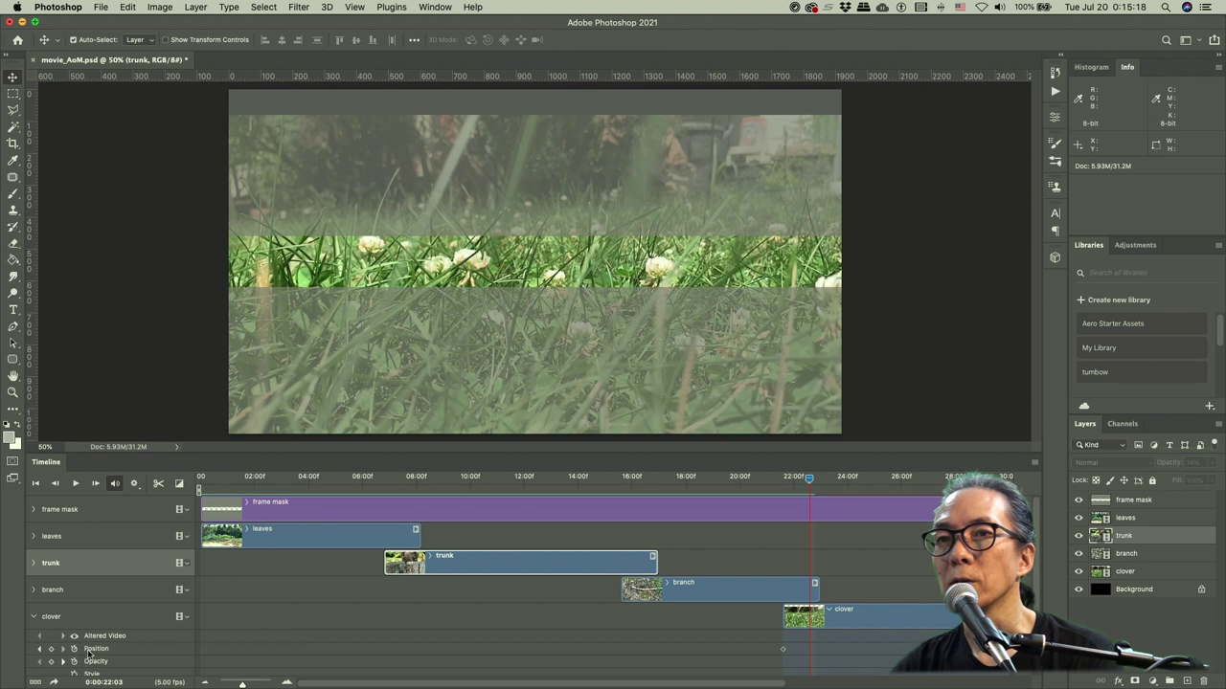
click(39, 650)
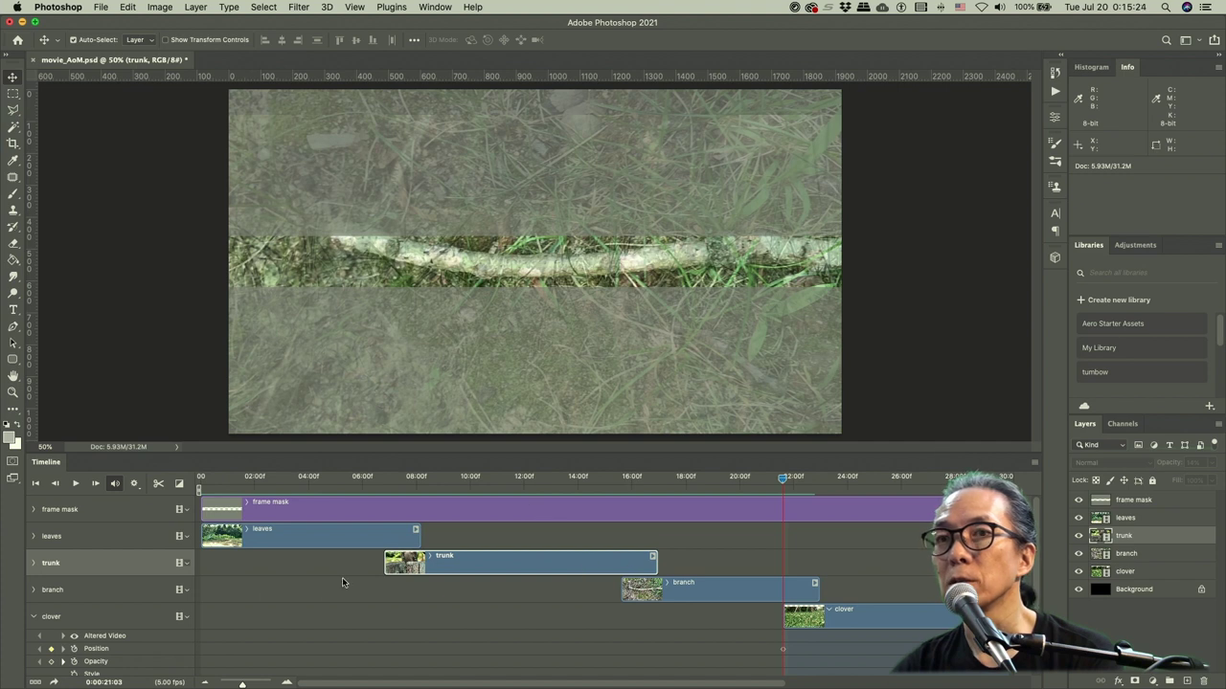
drag(788, 487, 834, 487)
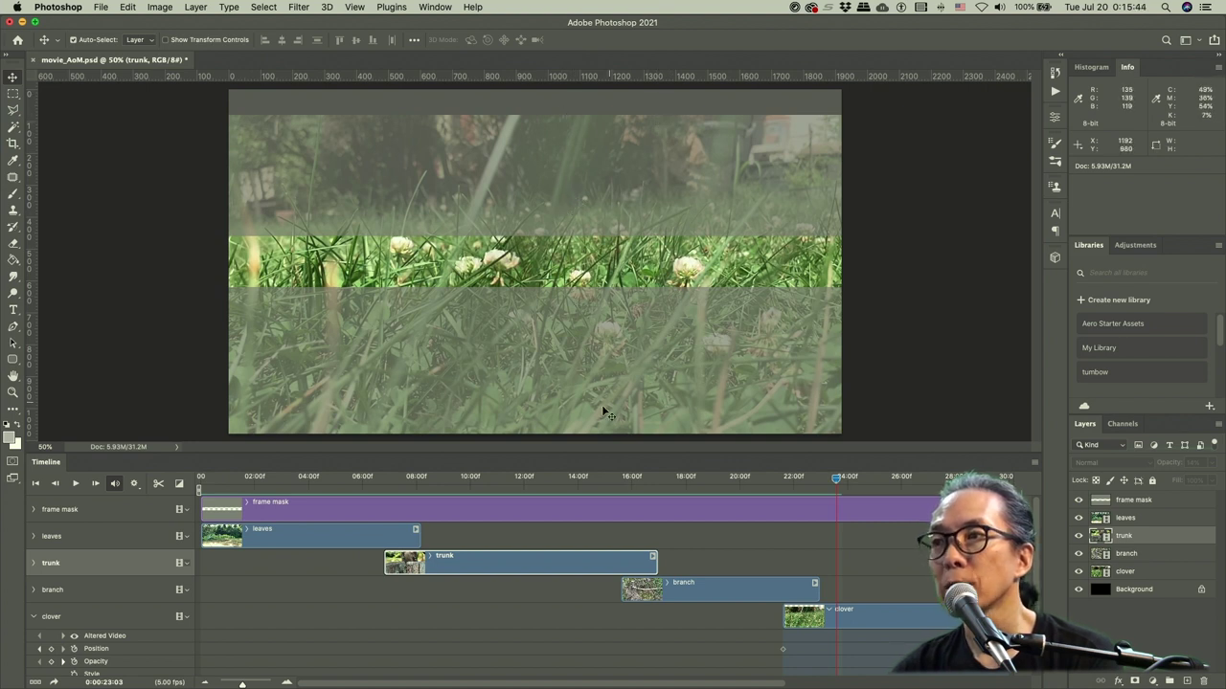
drag(836, 479, 1004, 496)
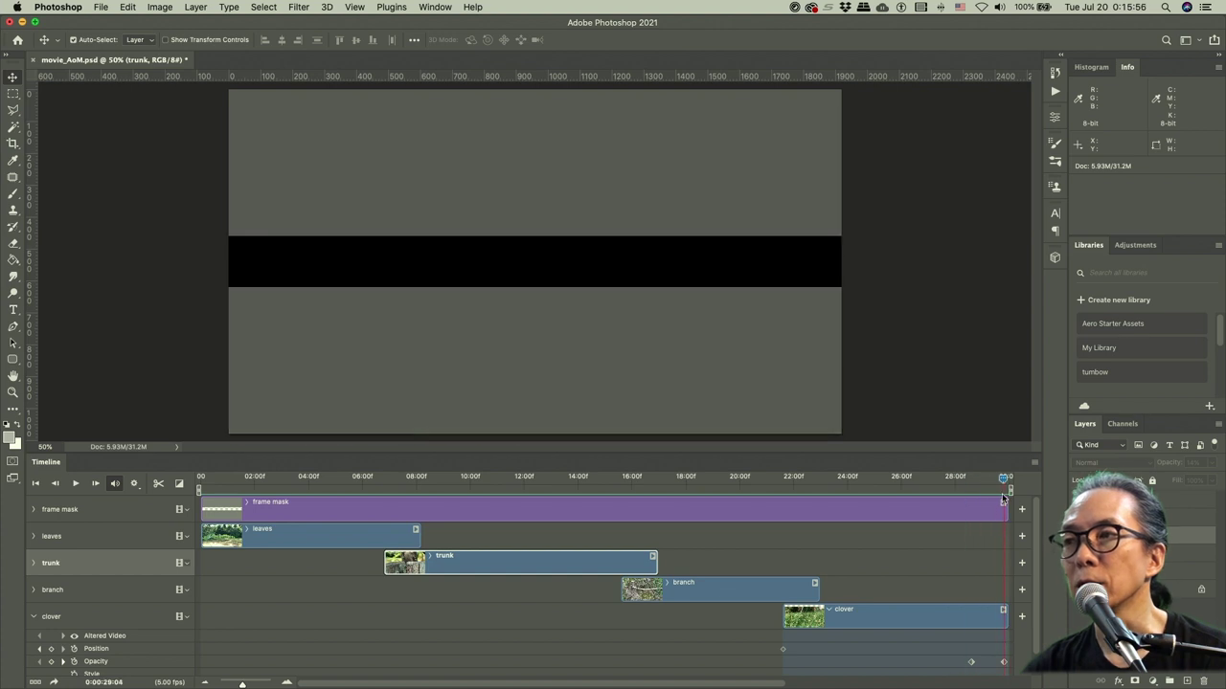
click(33, 618)
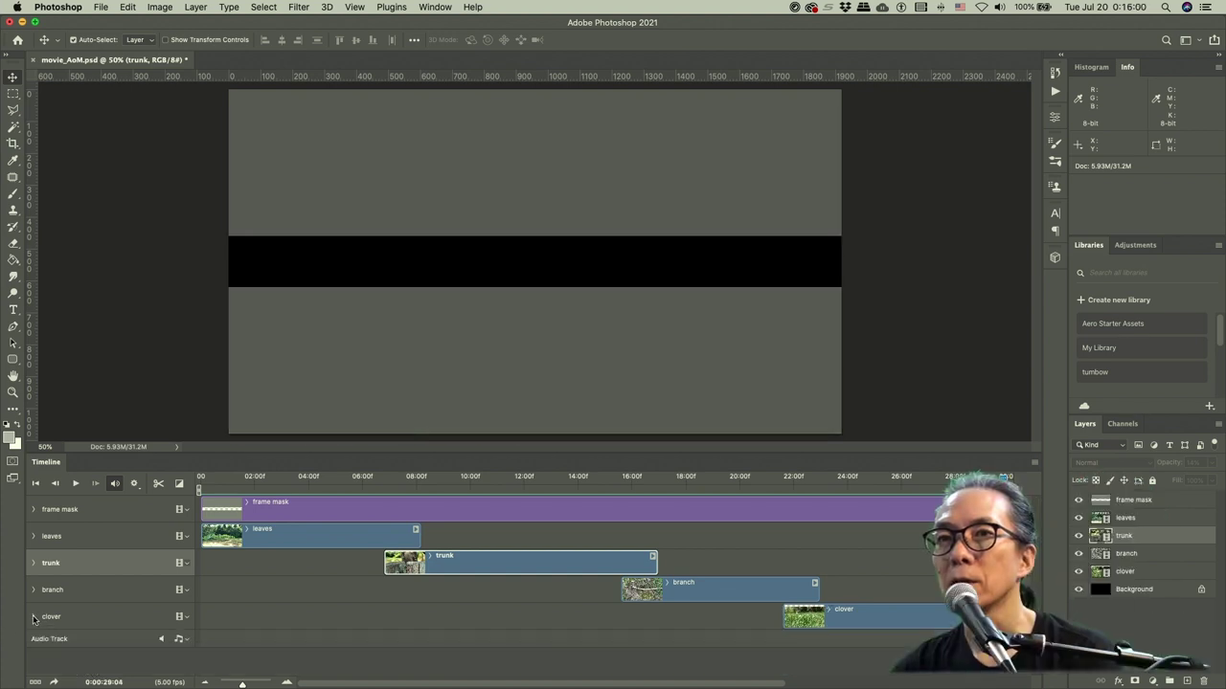
- Play the whole movie from the first frame to the end and save the document
click(33, 483)
click(77, 484)
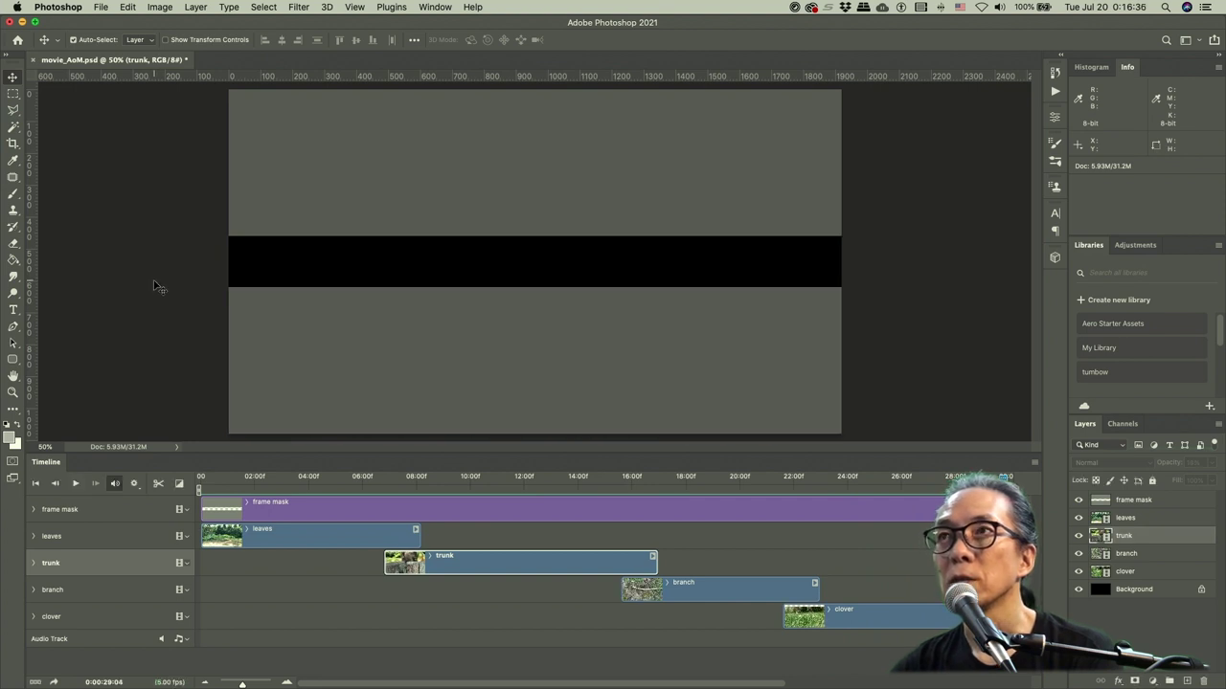
click(101, 6)
click(122, 139)
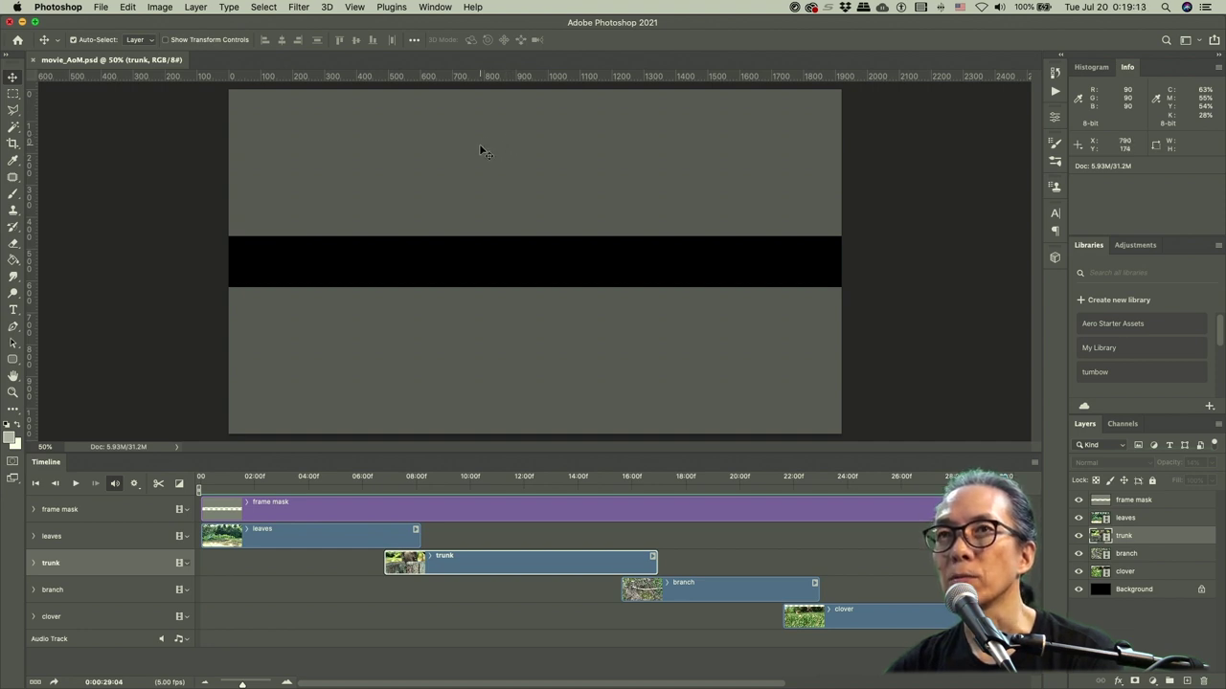
- Crop the document to the frame mask's opening at 1080 x 90 px, 72 px/in, converting the video layers to smart objects
click(12, 144)
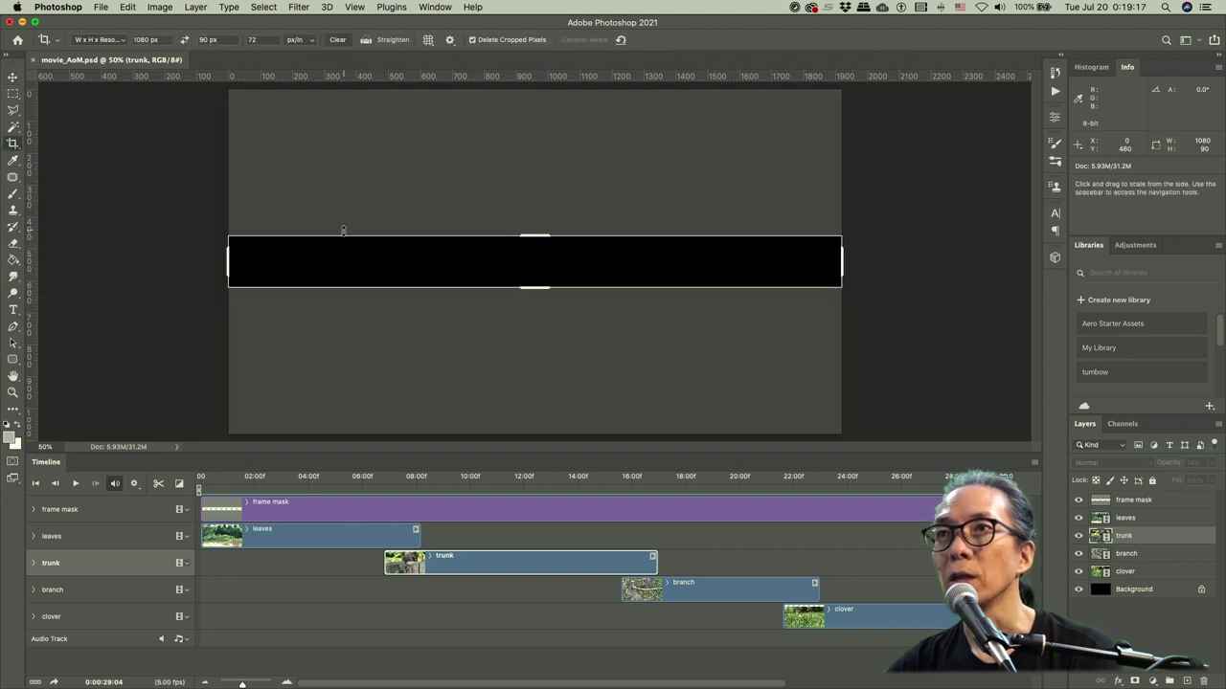
click(111, 41)
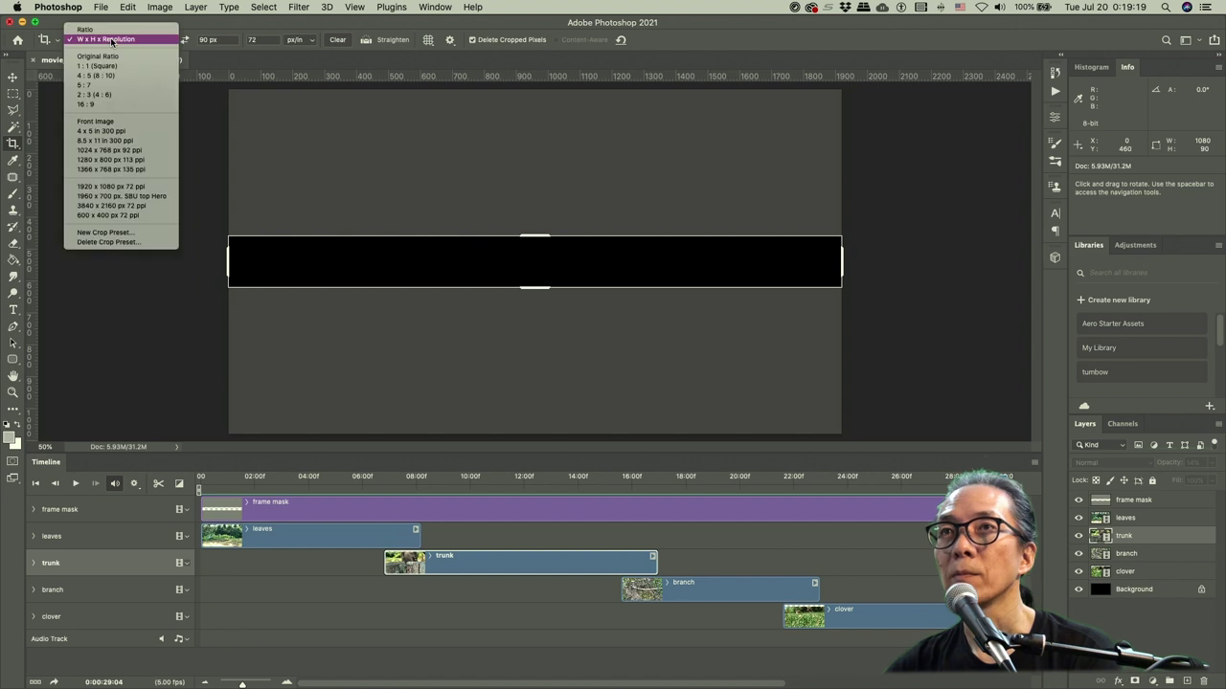
click(106, 86)
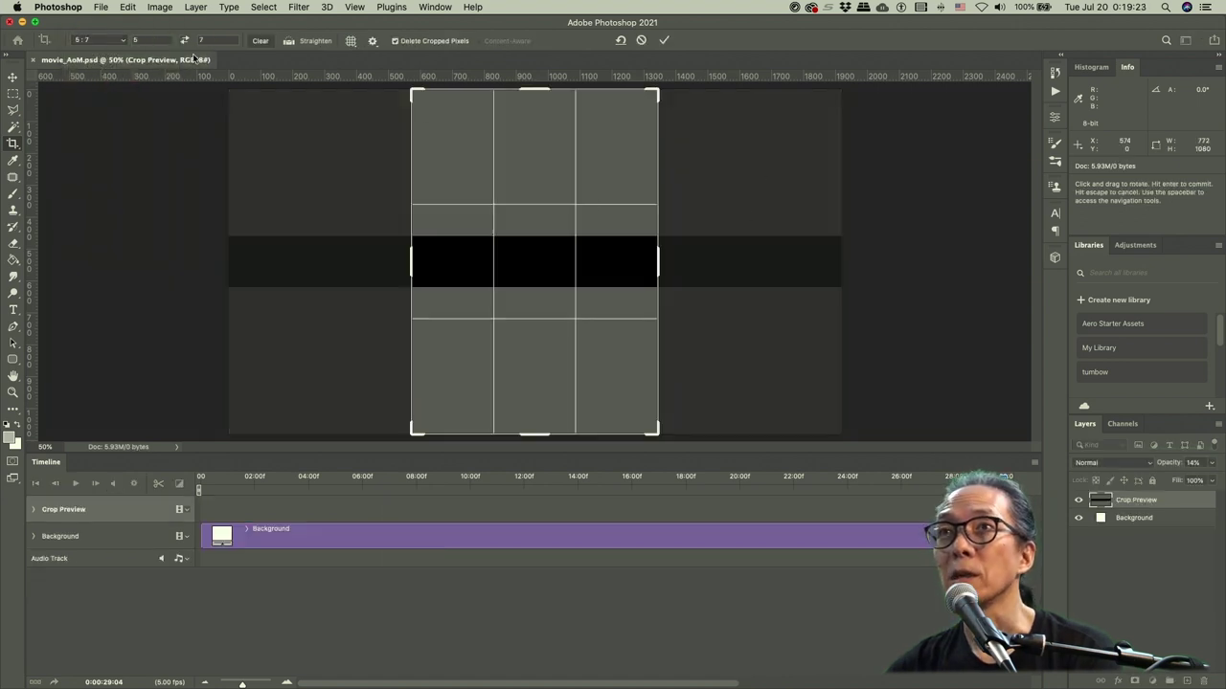
click(111, 43)
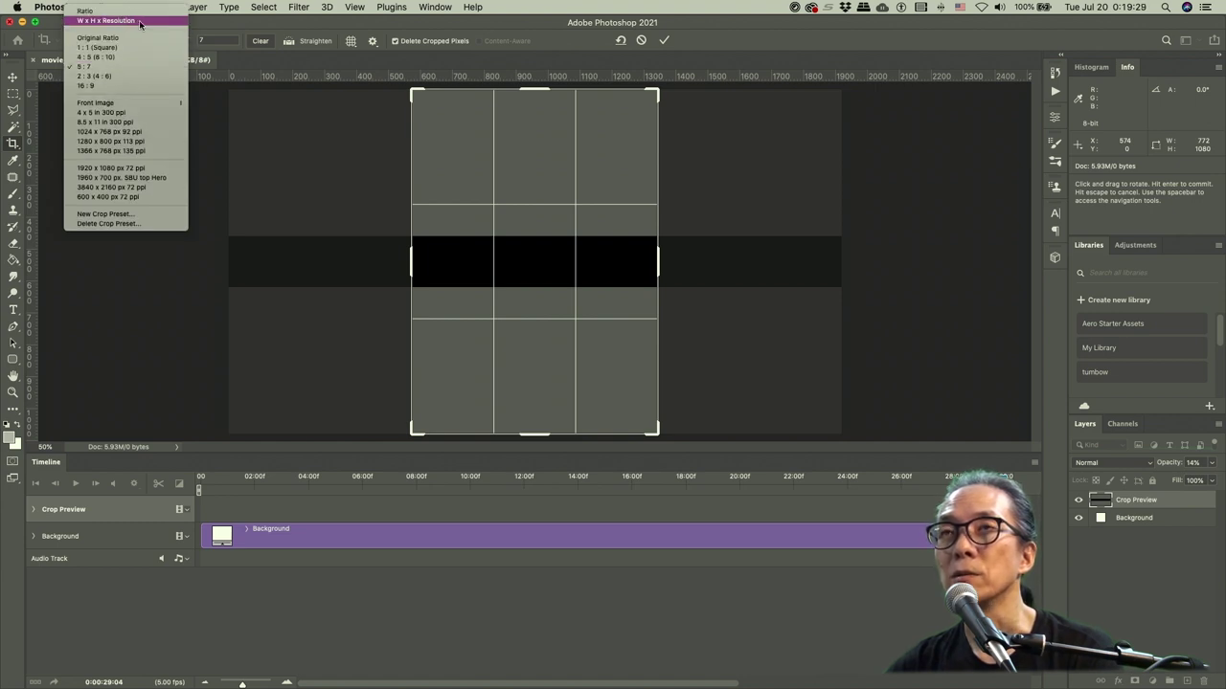
click(140, 21)
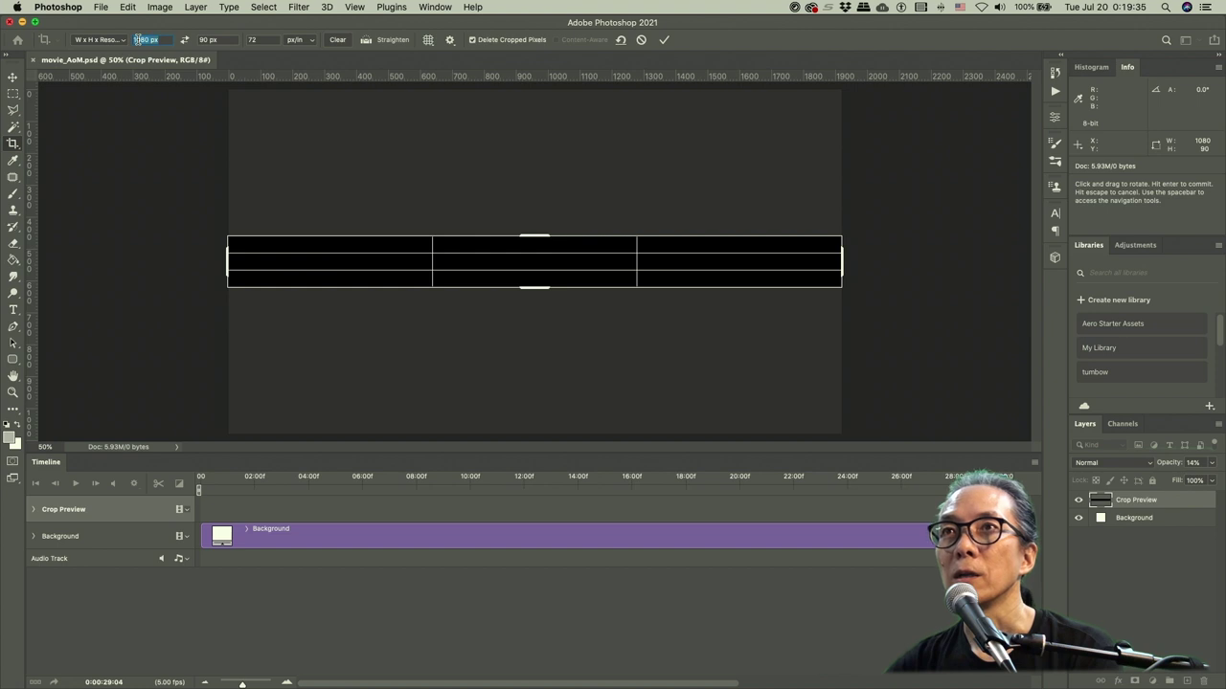
text(1080)
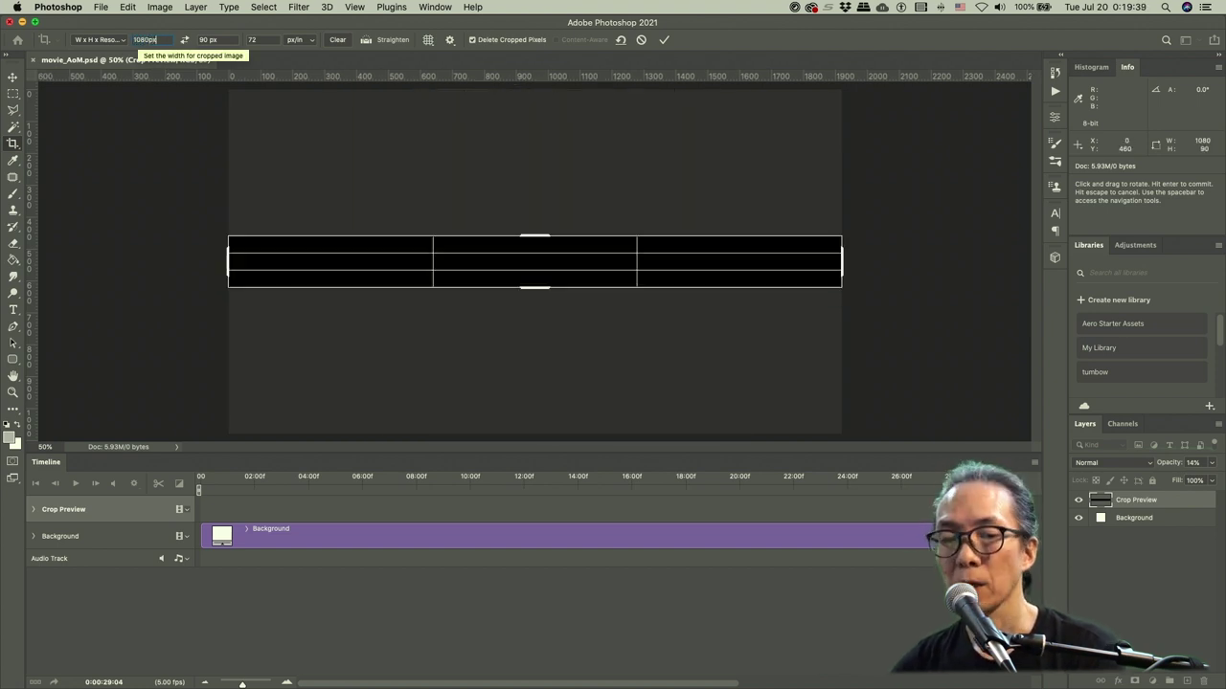
key(Tab)
text(90)
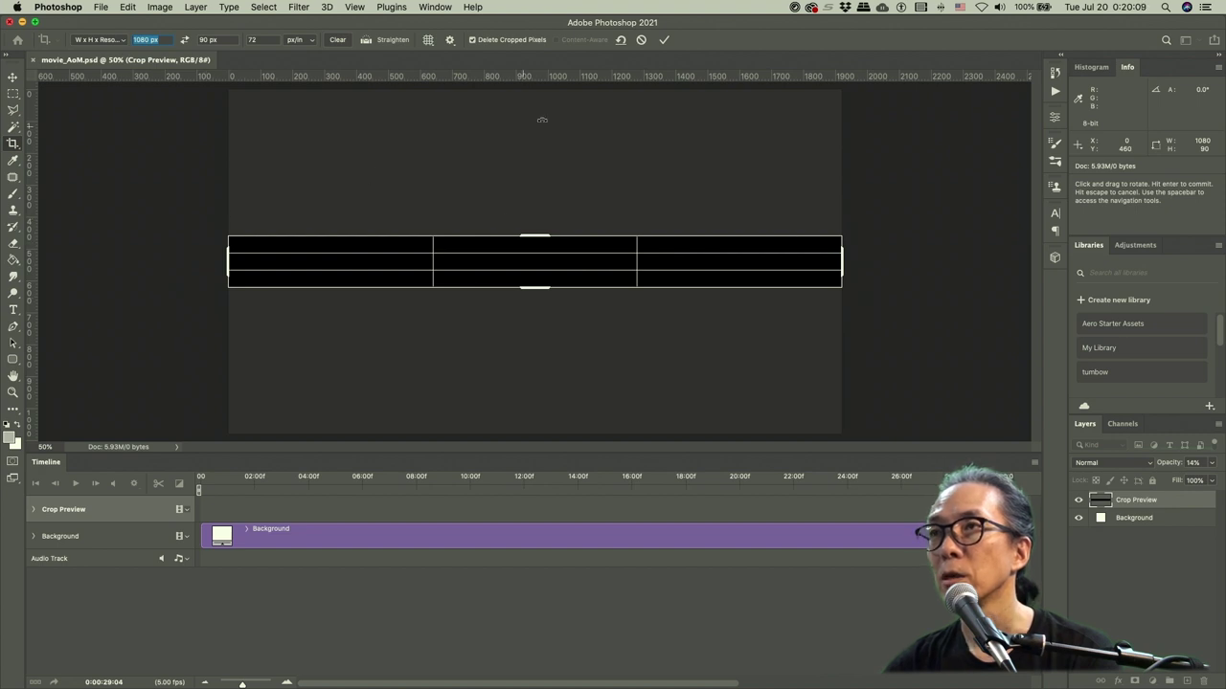
click(664, 39)
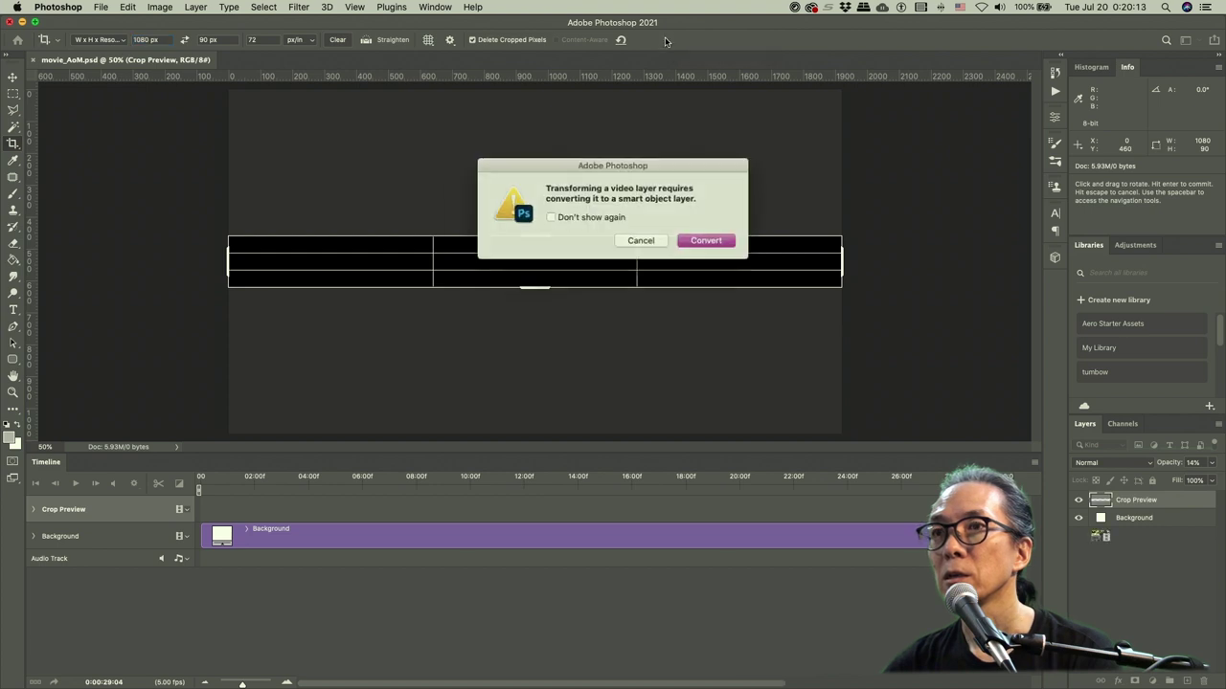
click(705, 241)
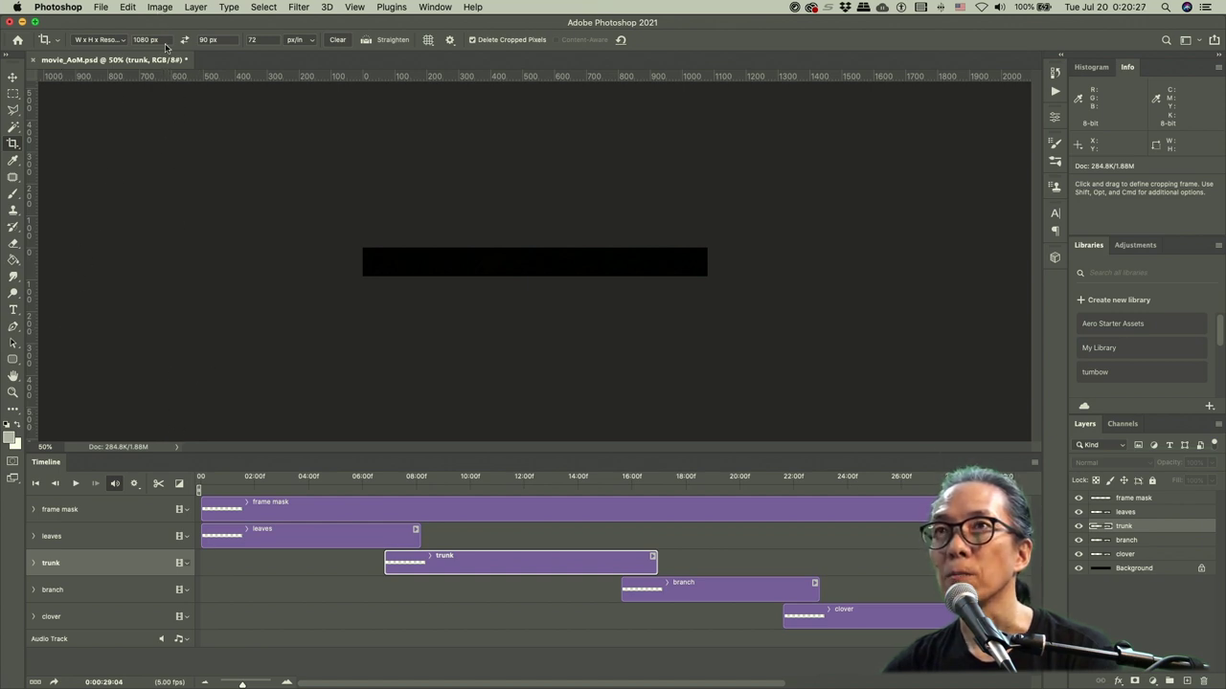
- Check the cropped document's dimensions in Image Size and Canvas Size without changing anything
click(161, 8)
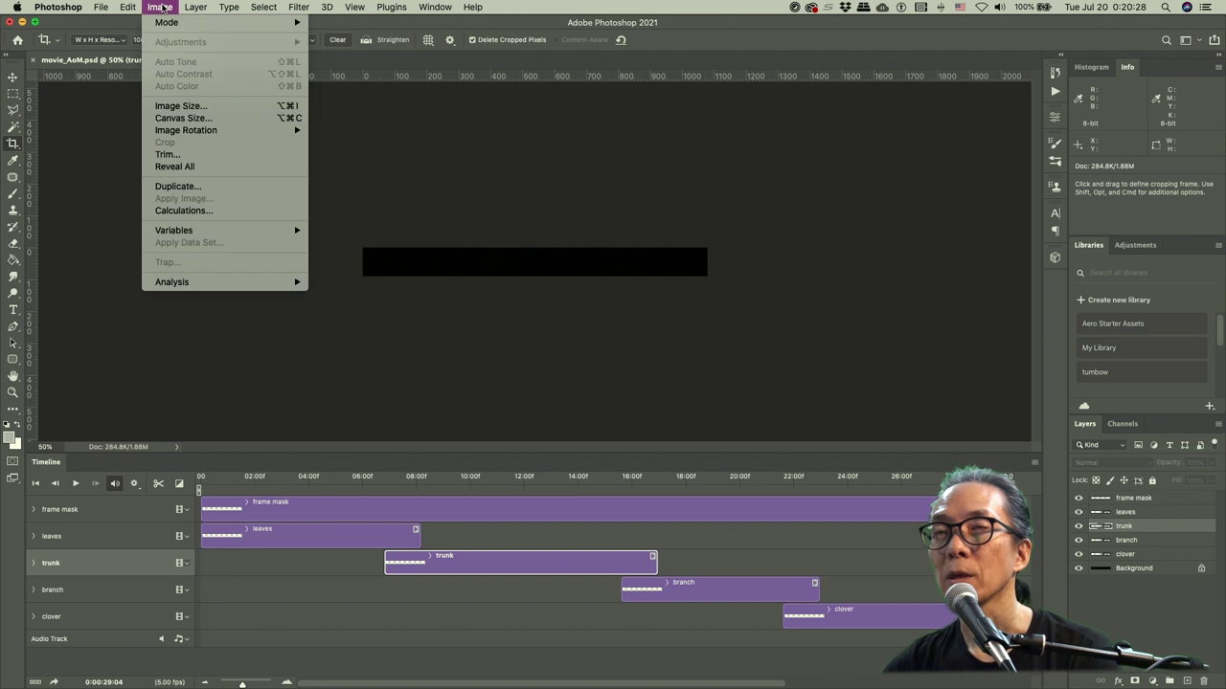
click(178, 106)
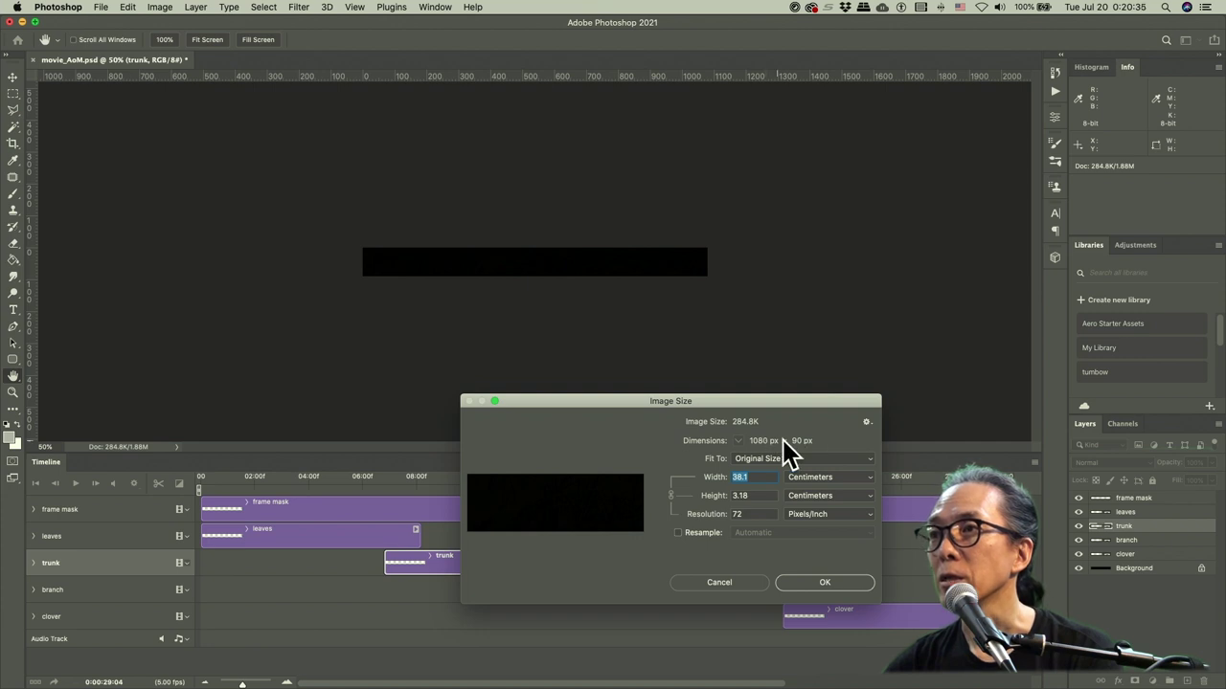
click(719, 582)
key(c)
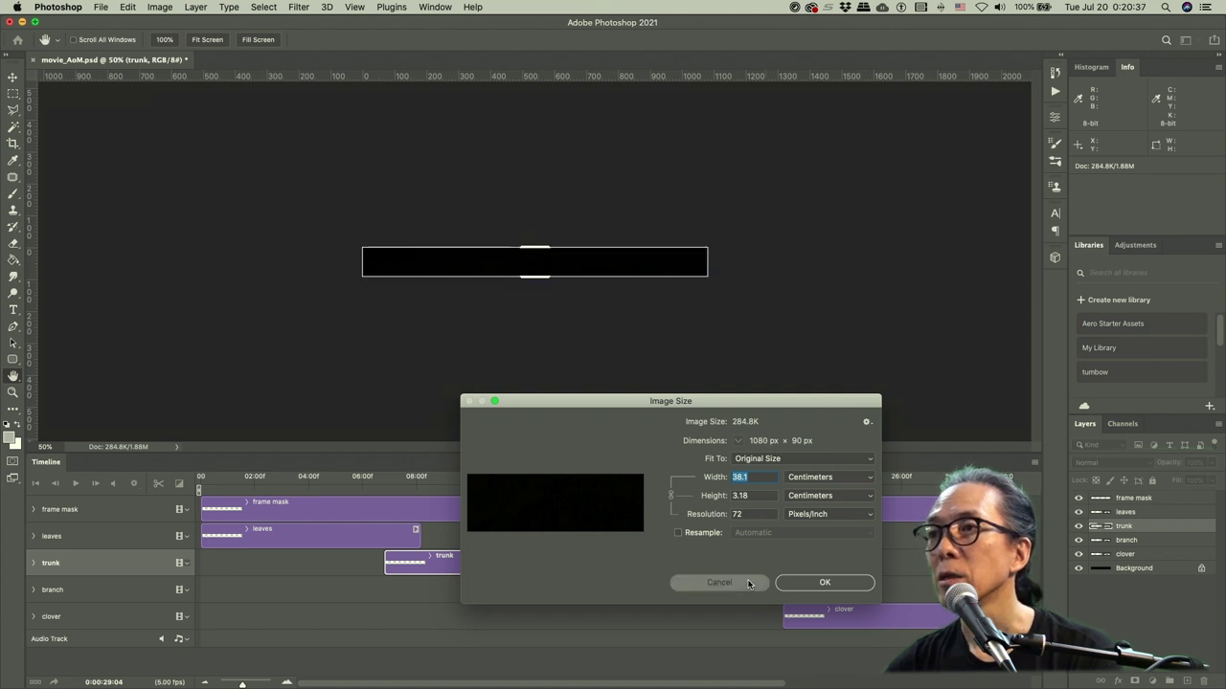
click(159, 7)
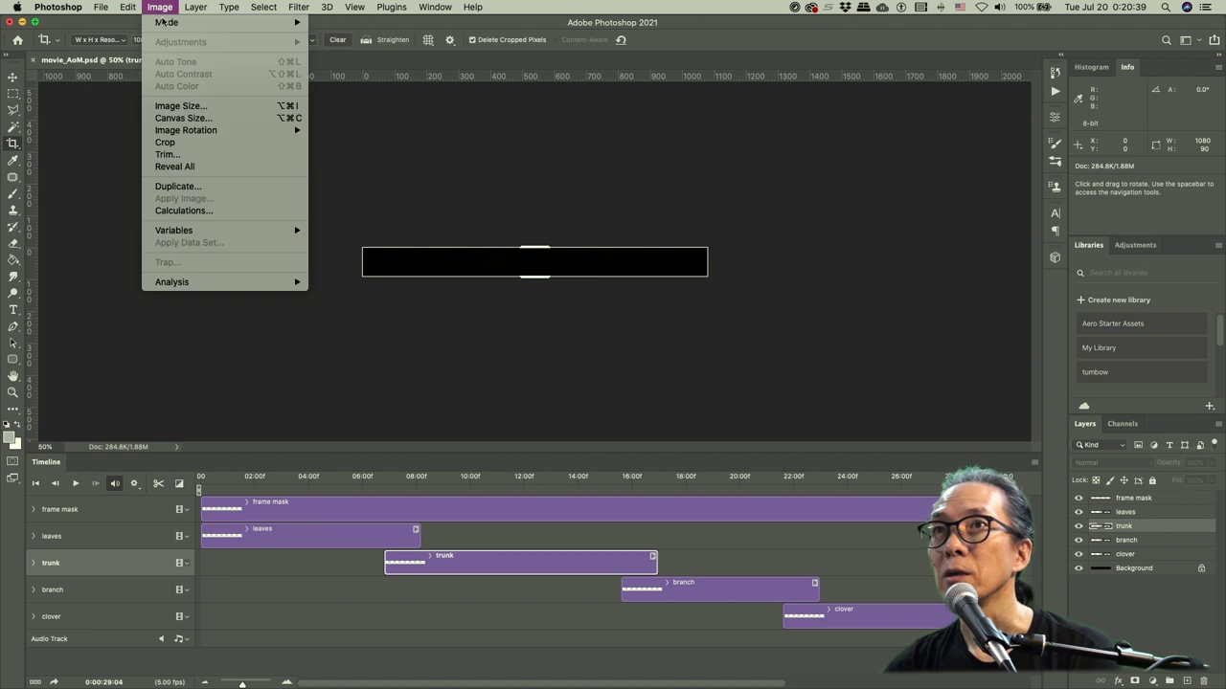
click(209, 121)
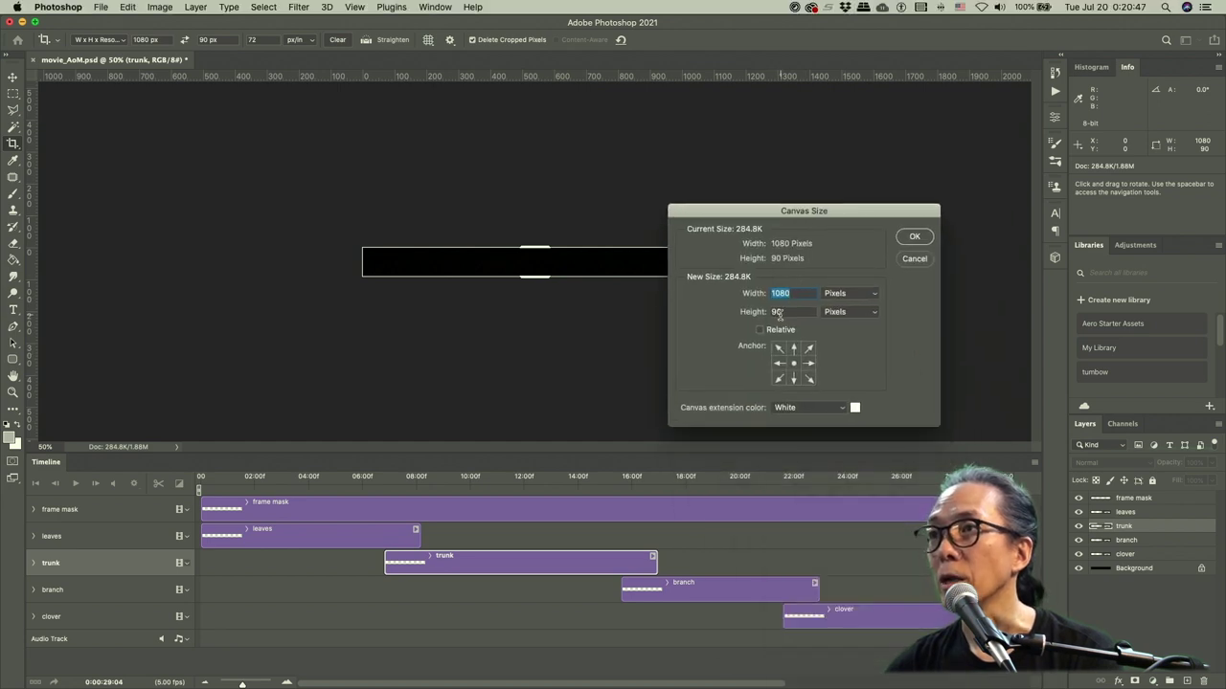
click(913, 260)
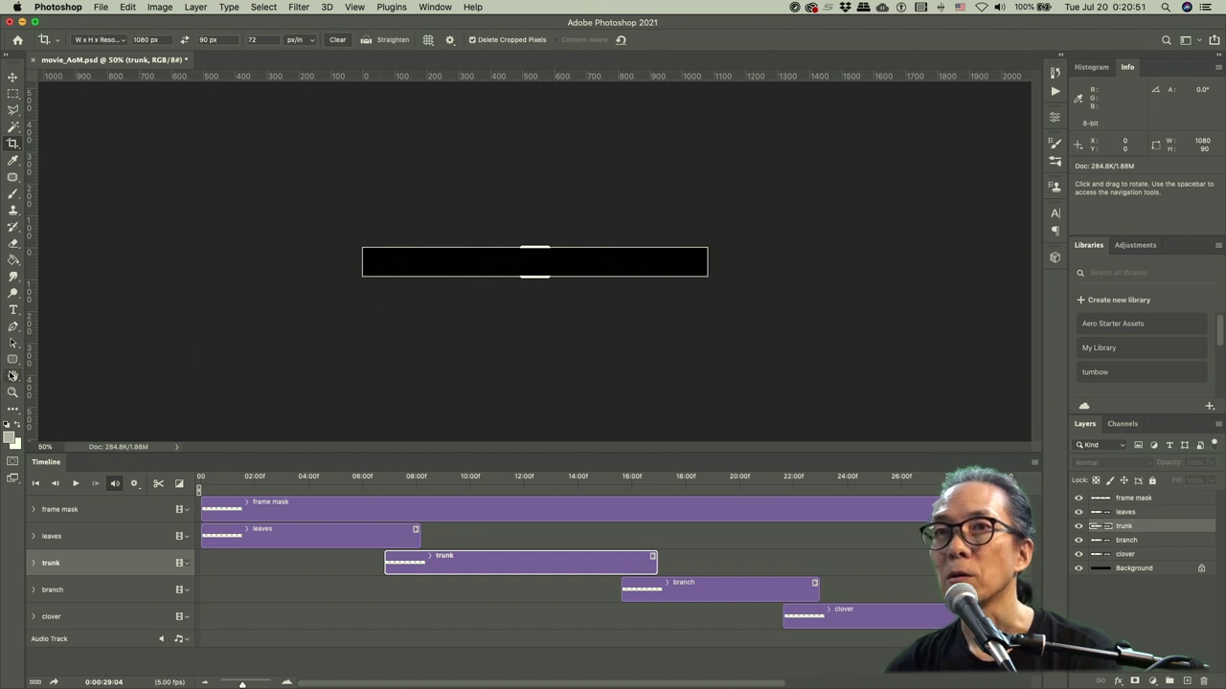
- View the movie at 100%, move the playhead to 0:00:05:03 and hide the frame mask layer
double_click(13, 377)
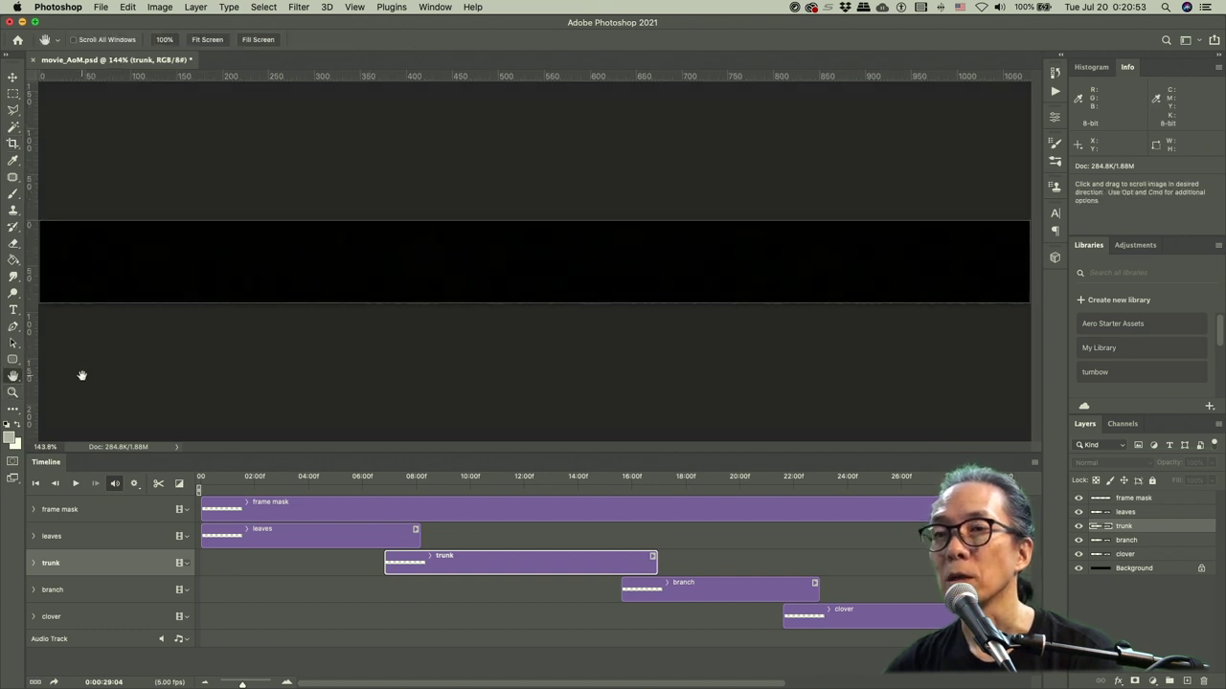
double_click(12, 392)
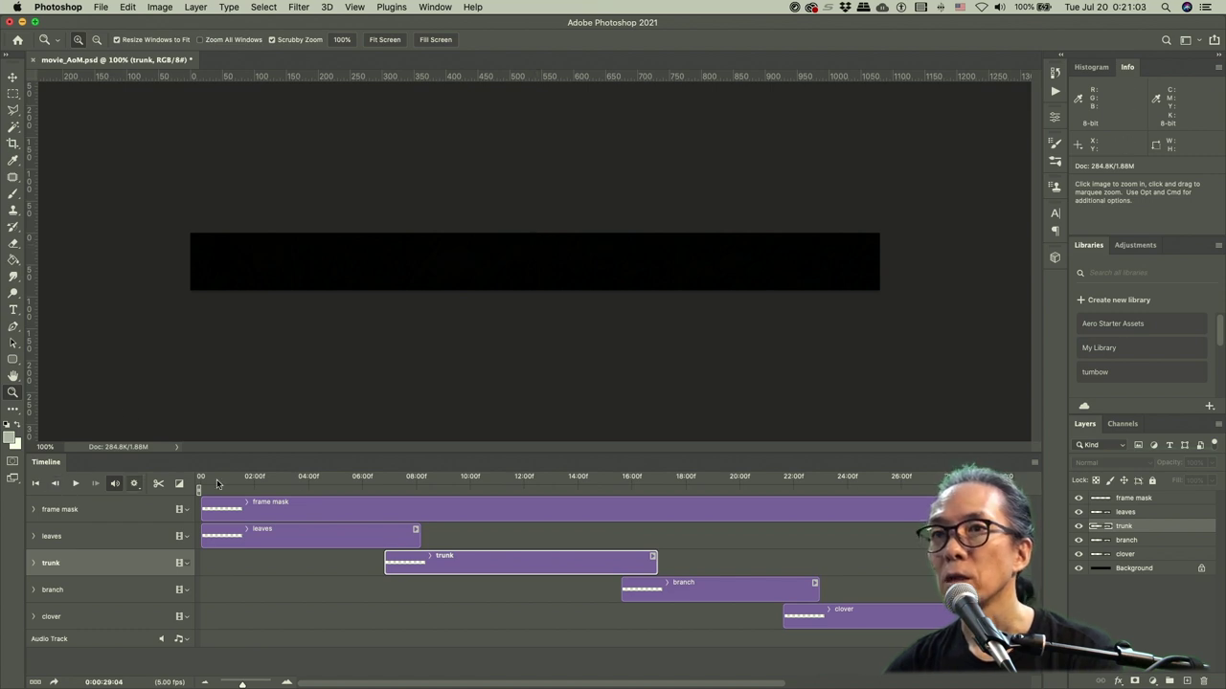
drag(306, 483, 351, 482)
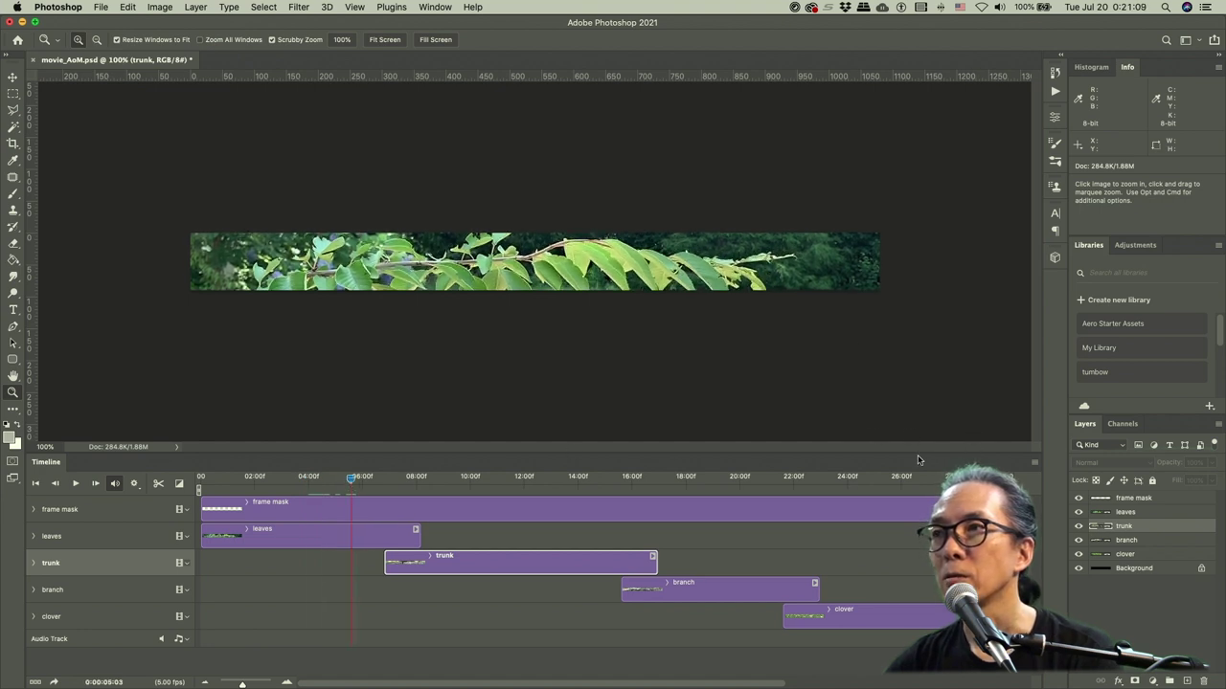
super+click(1101, 498)
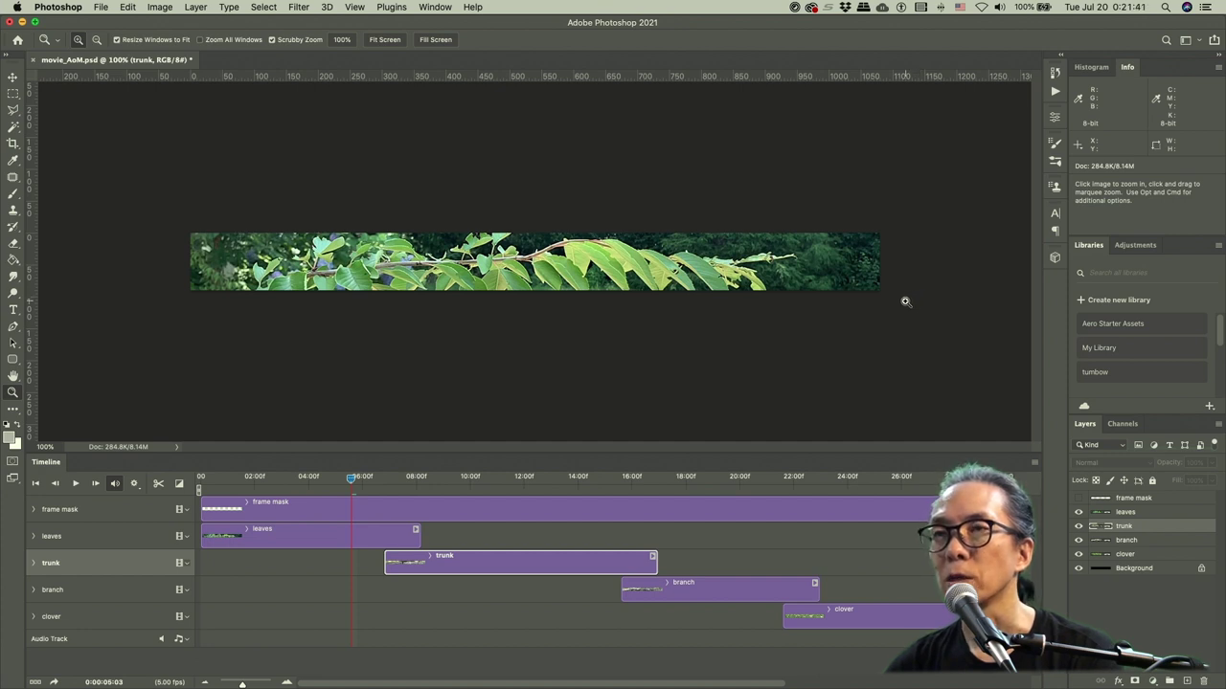
- Start exporting the movie with Save for Web (Legacy)
click(101, 8)
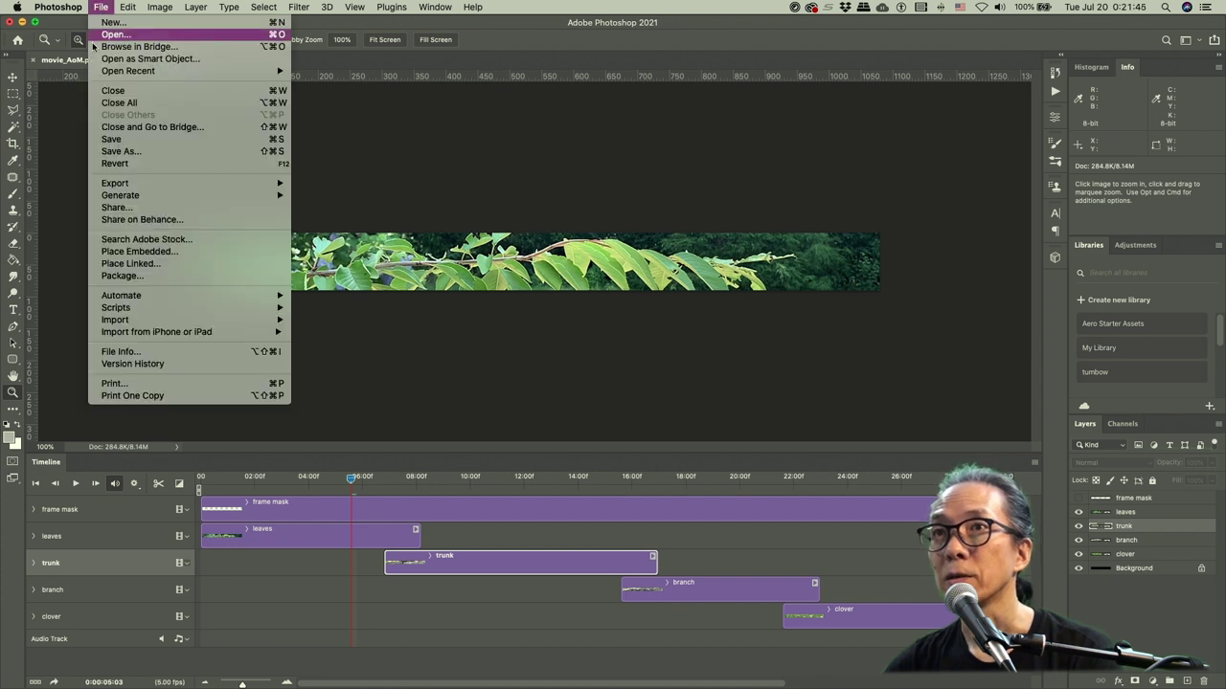
mouse_move(99, 183)
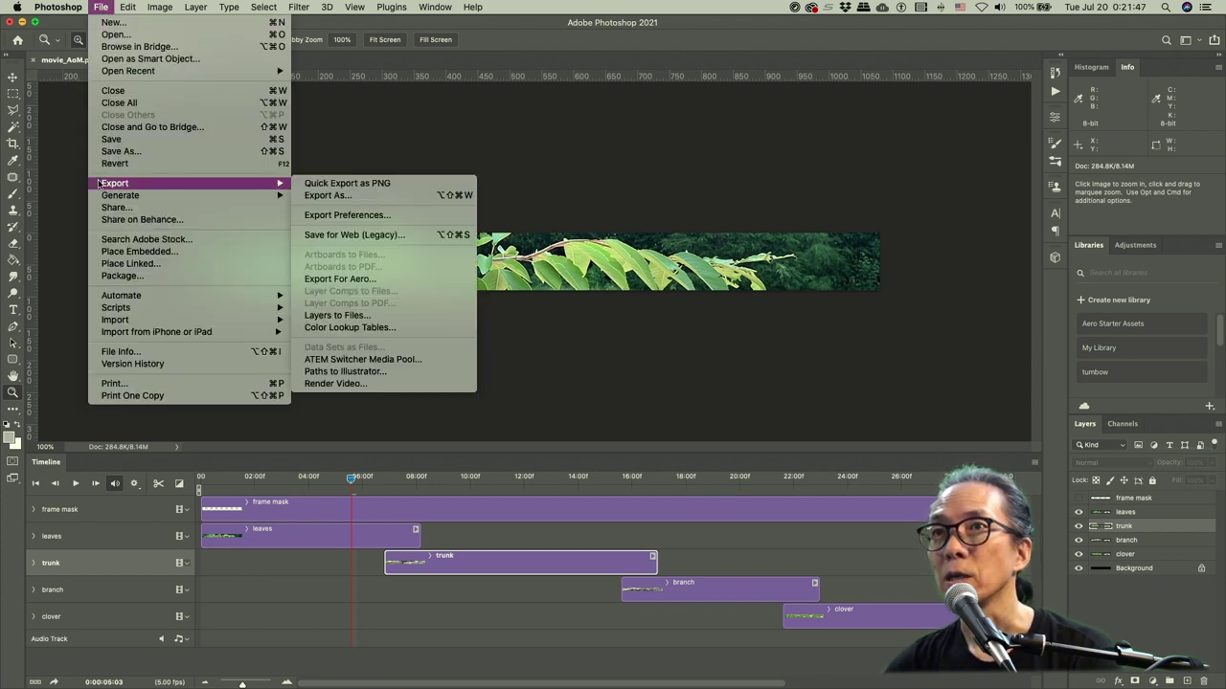
click(417, 235)
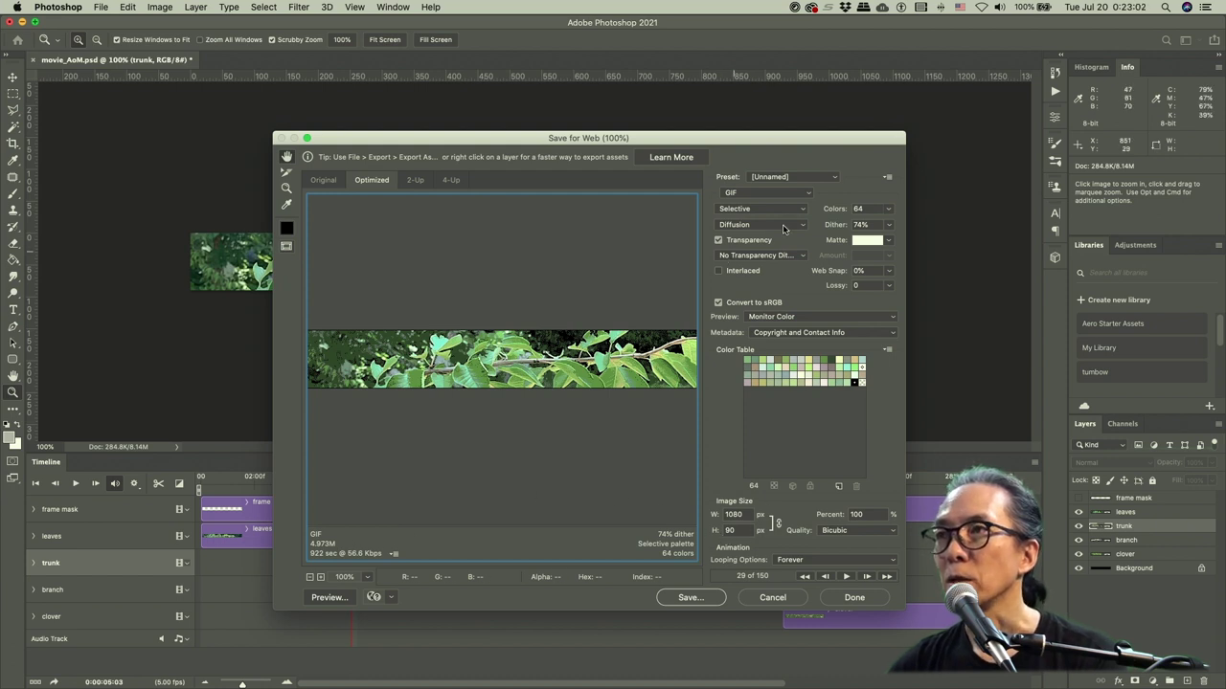
- Try JPEG and PNG-24 as the export format to compare their previews, then return to GIF
click(800, 197)
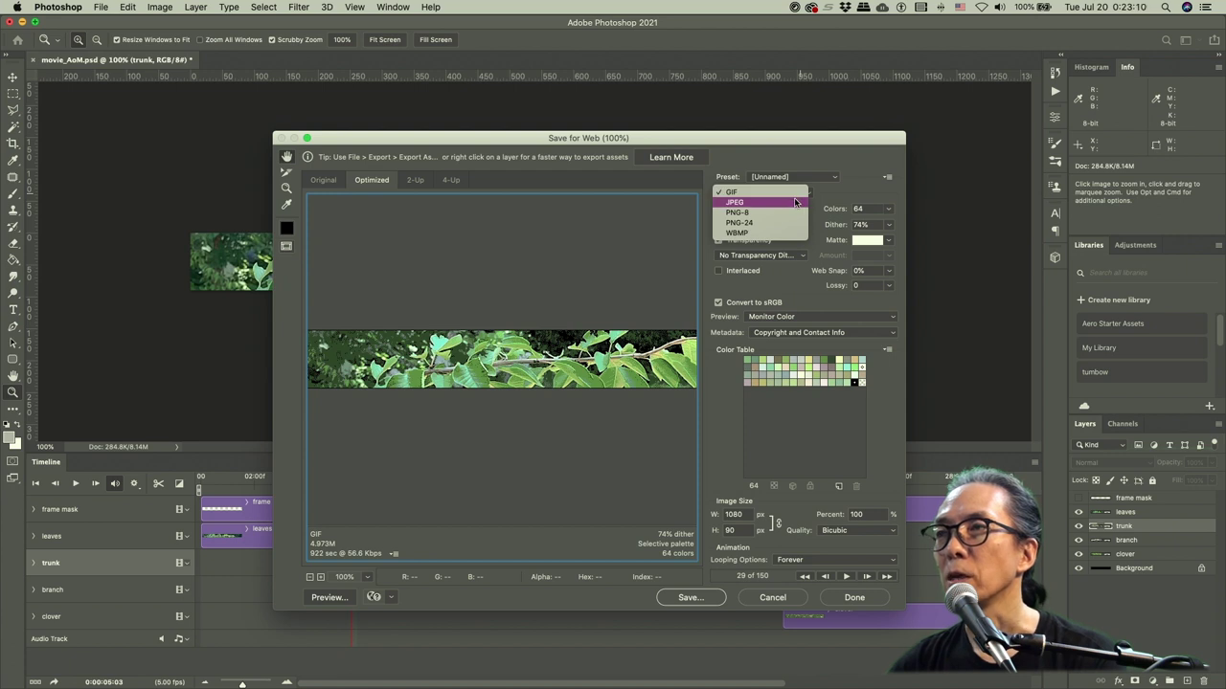
click(795, 203)
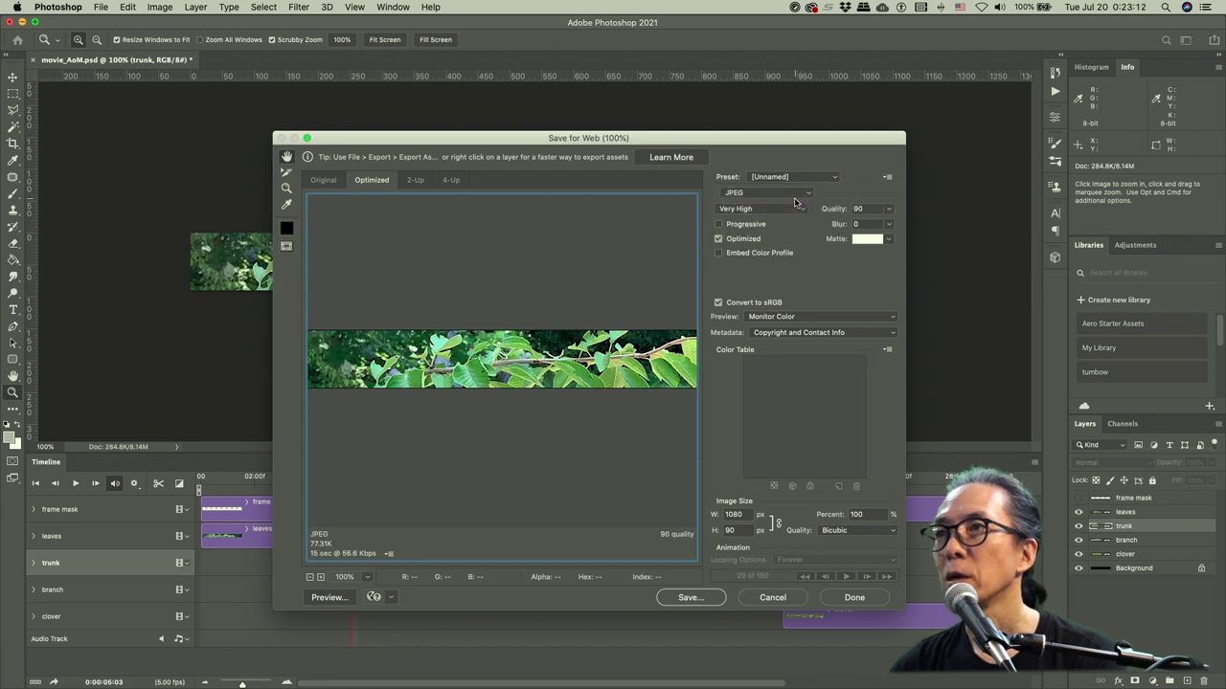
click(791, 195)
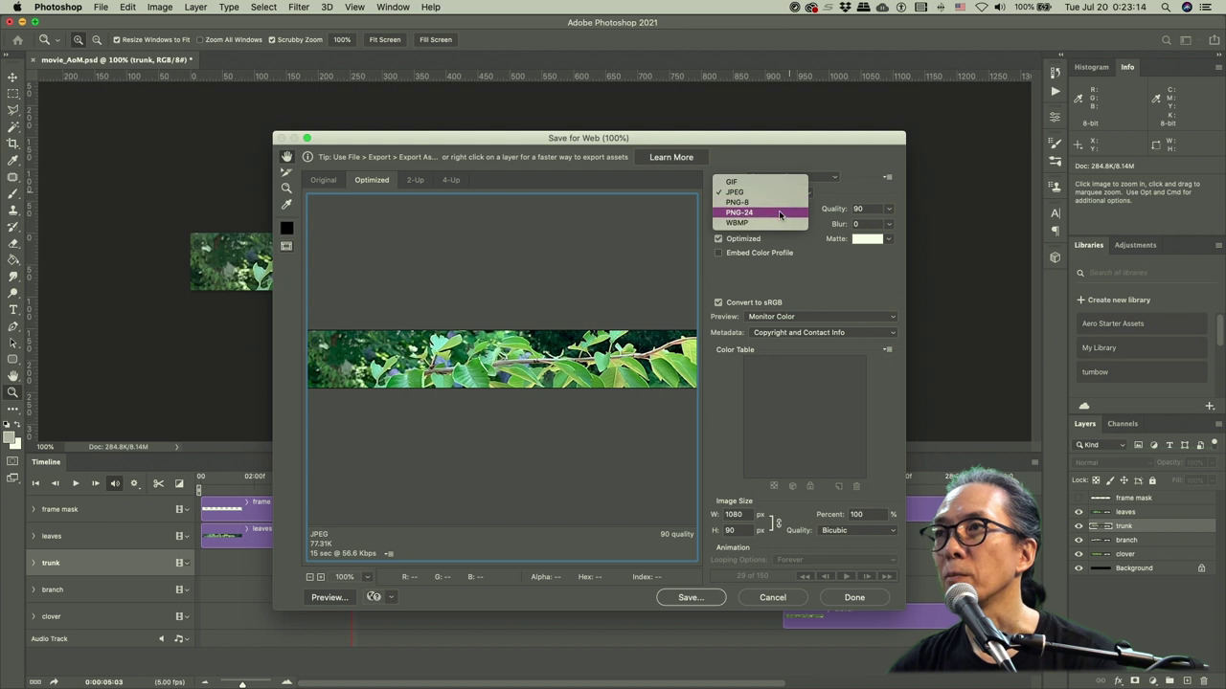
click(779, 212)
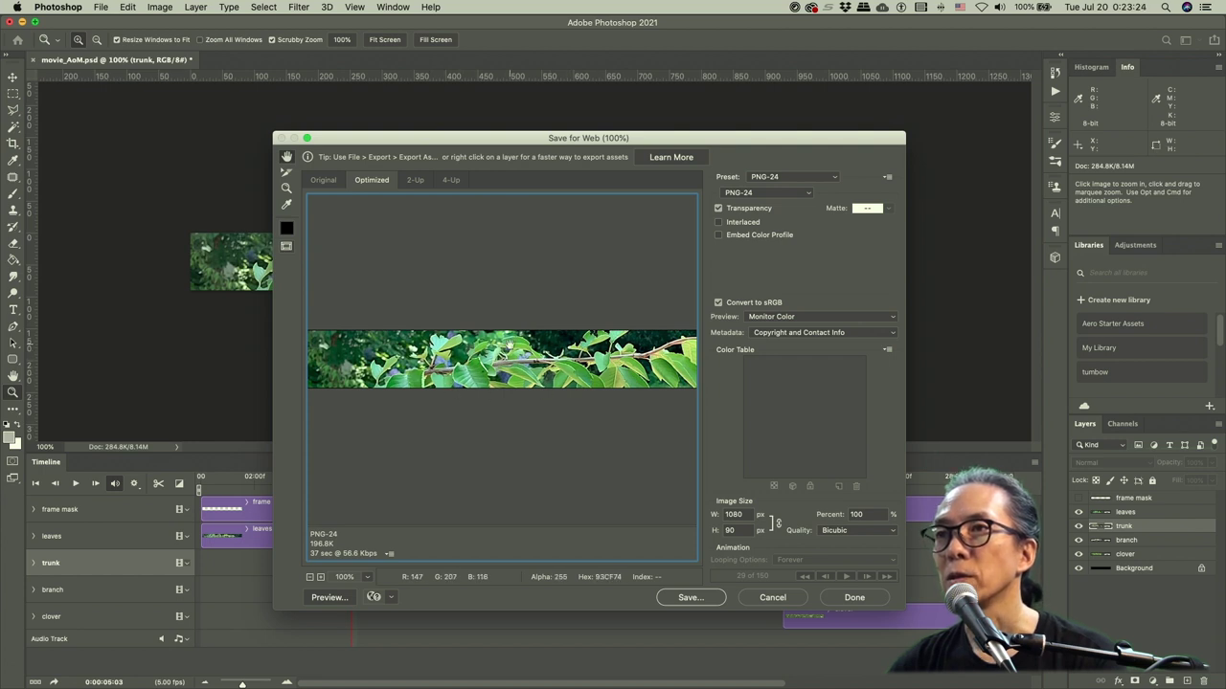
click(766, 192)
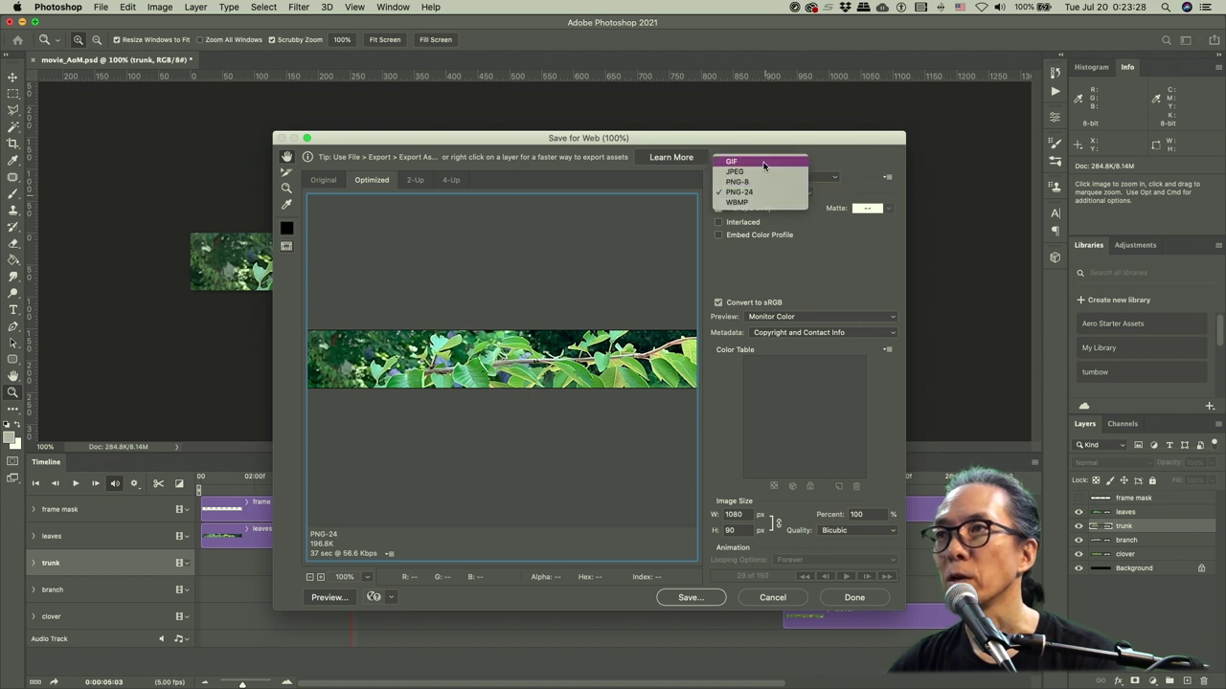
click(763, 174)
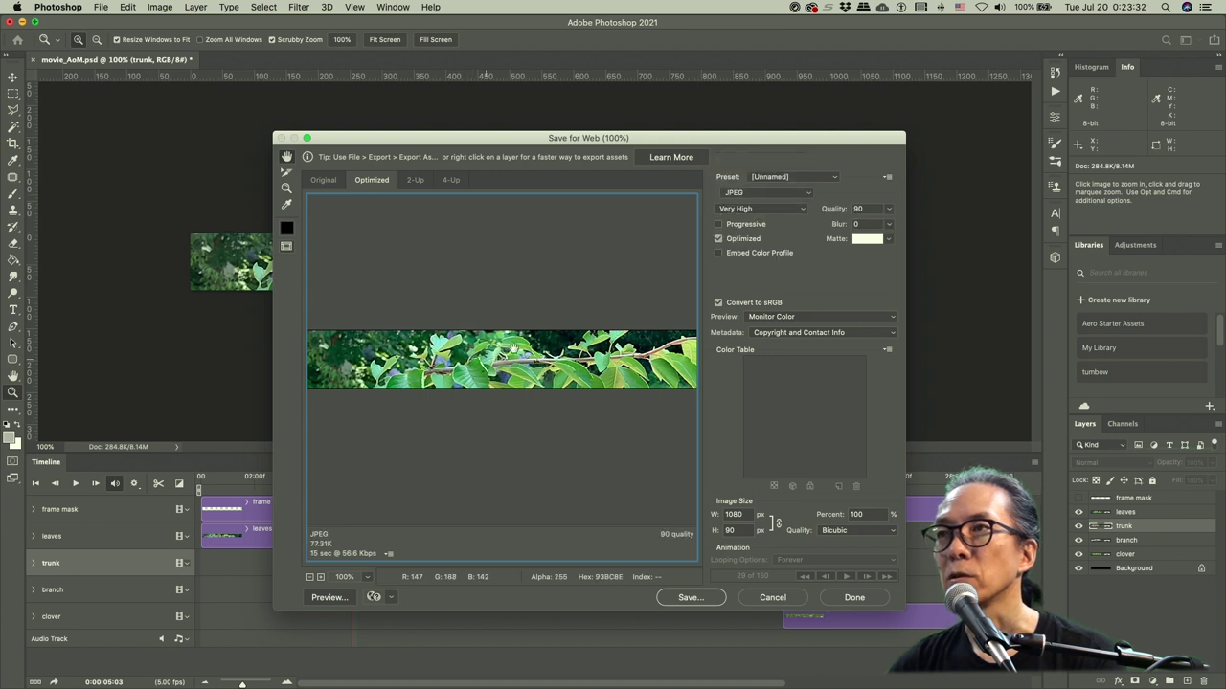
click(760, 195)
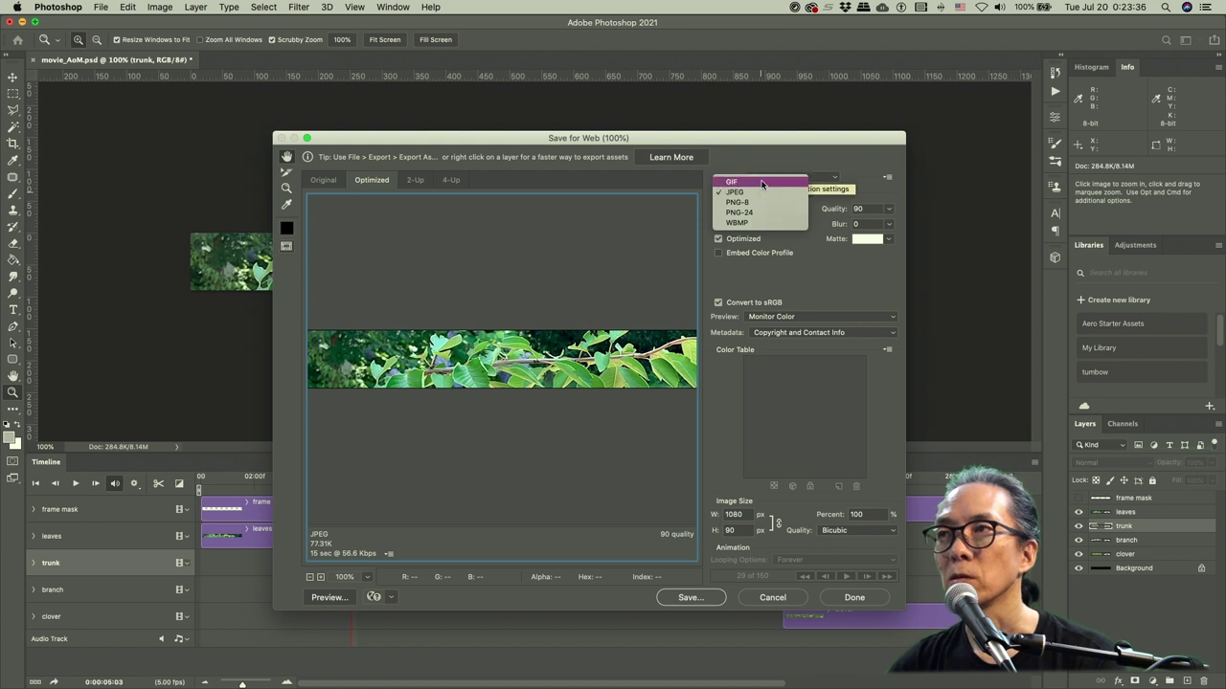
click(761, 183)
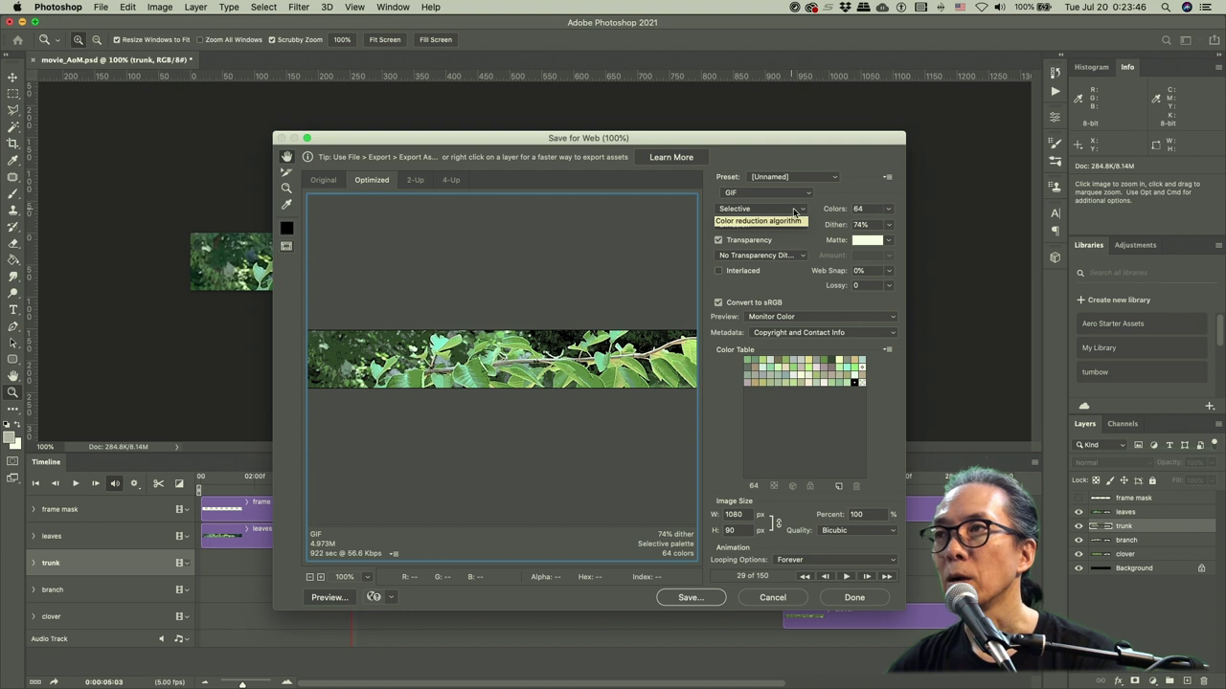
- Keep Selective color reduction, try 256 colors for the GIF and return to 64
click(790, 210)
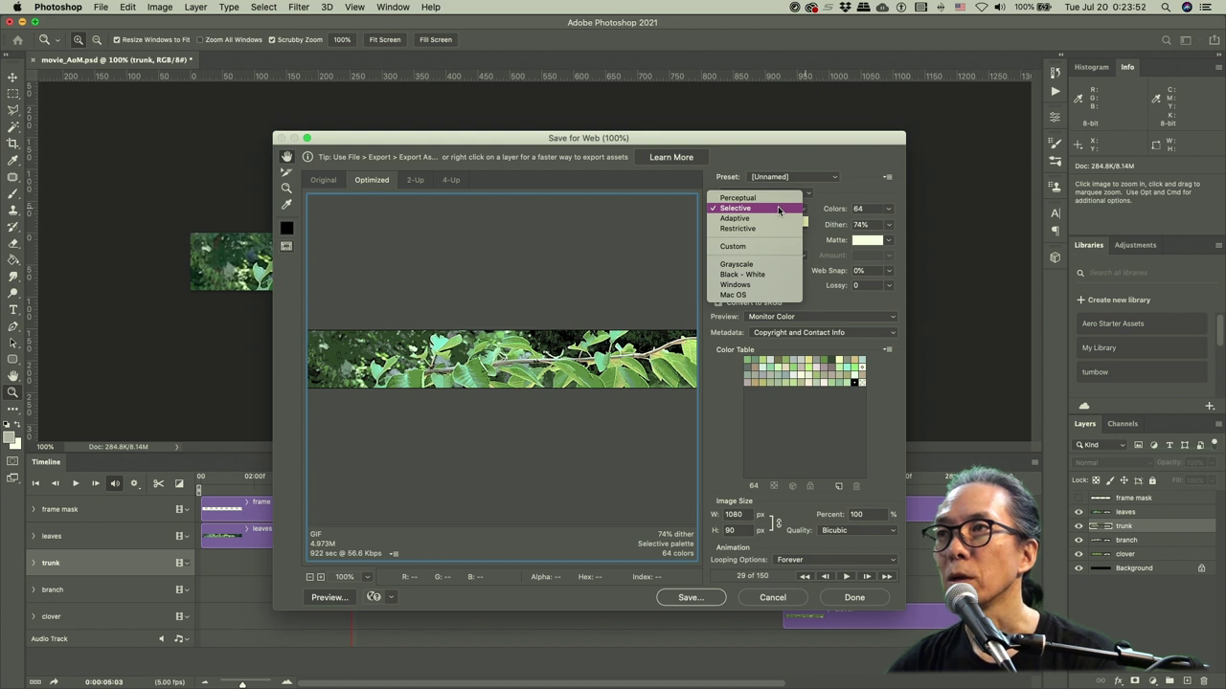
click(779, 209)
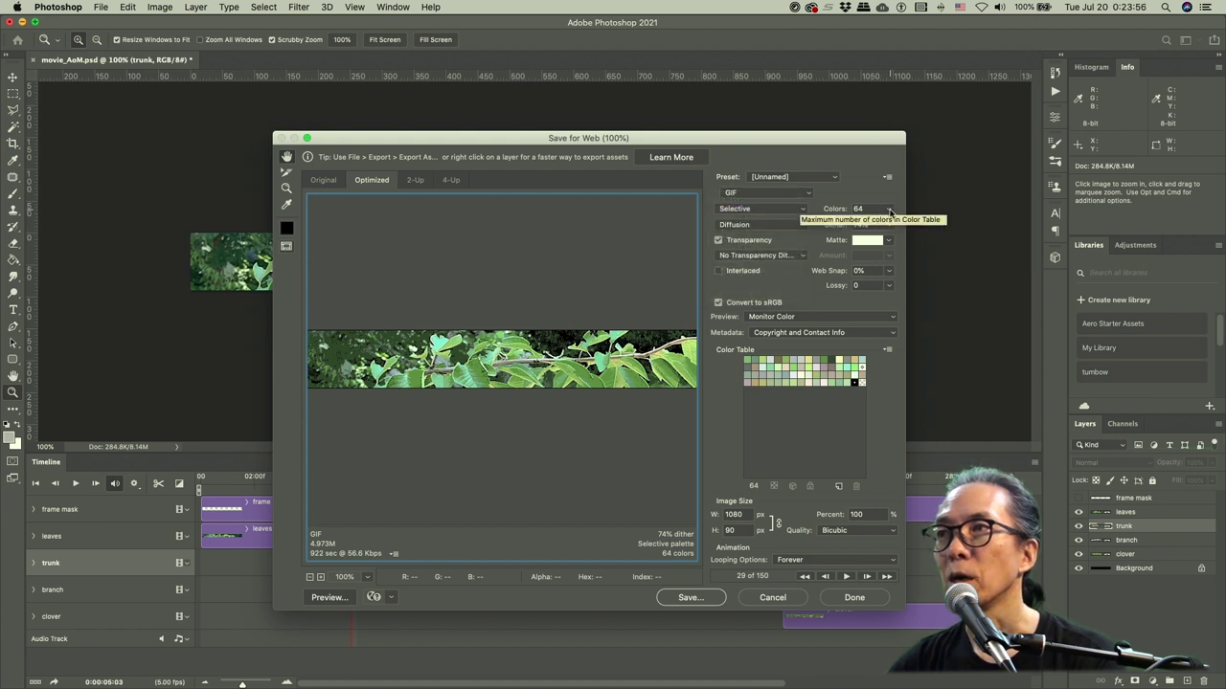
click(890, 211)
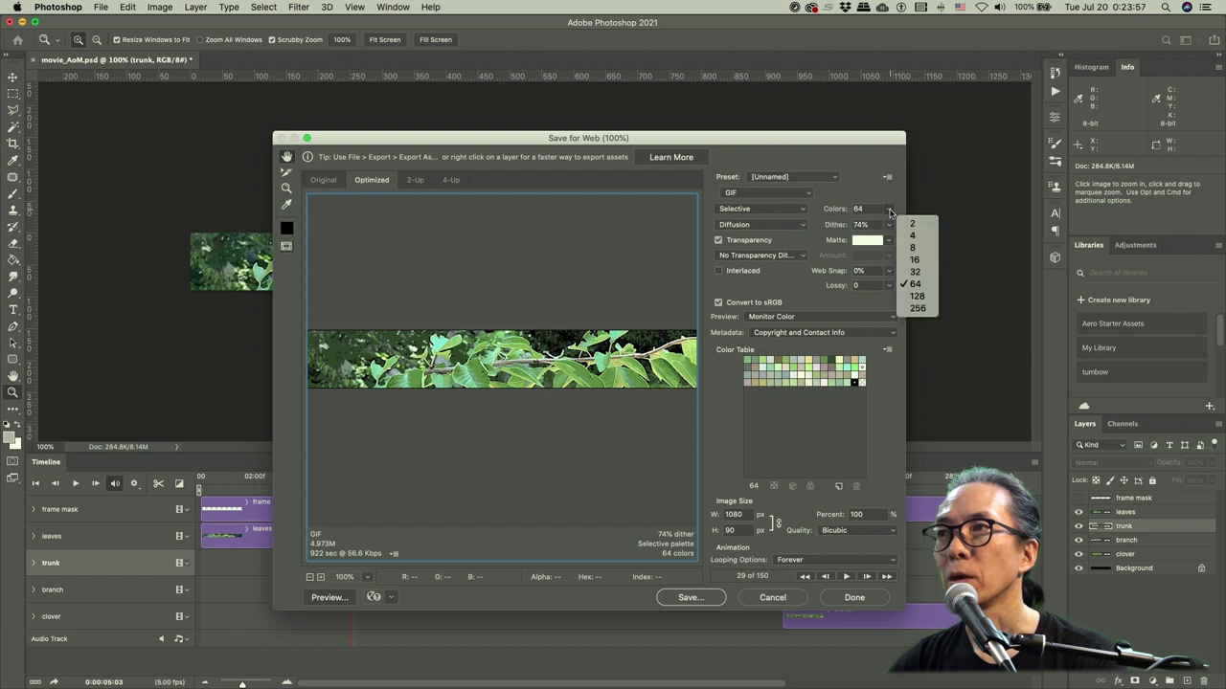
click(914, 308)
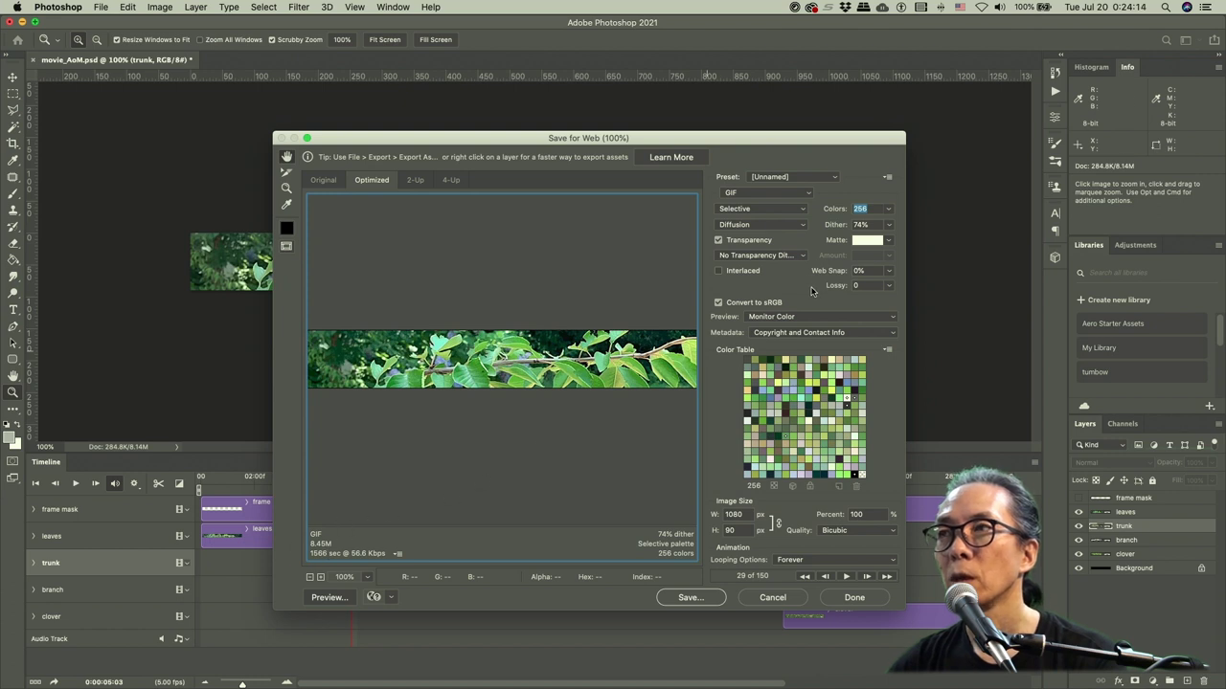
click(889, 210)
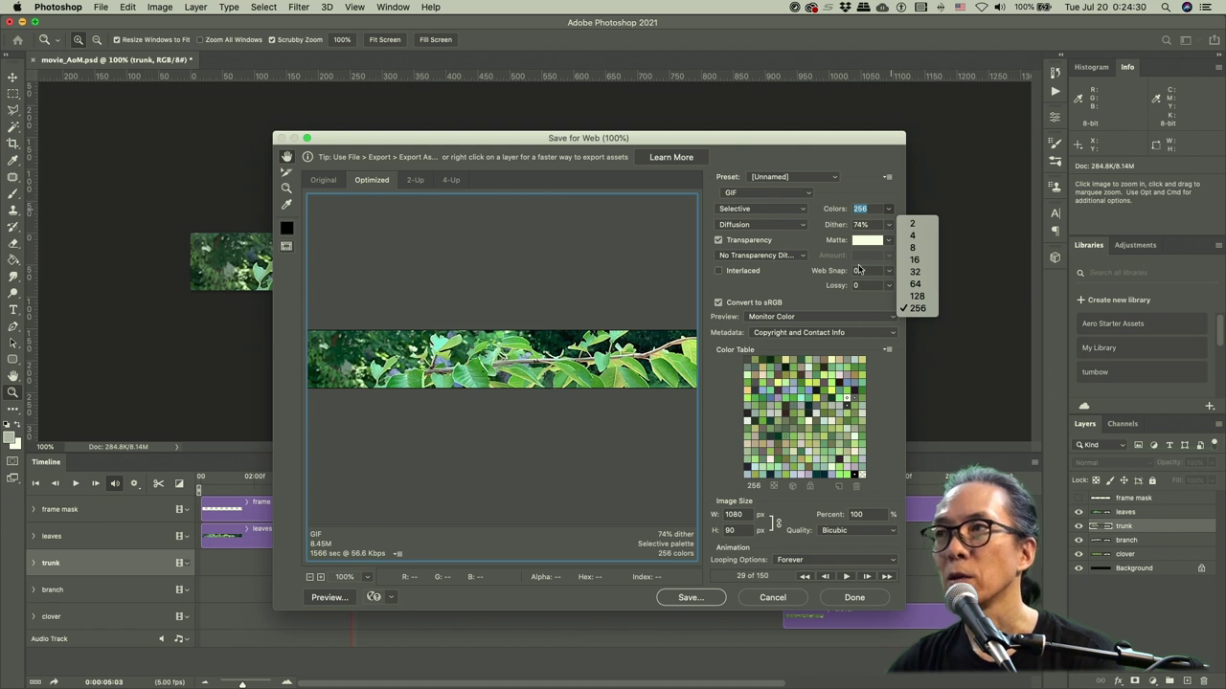
click(915, 284)
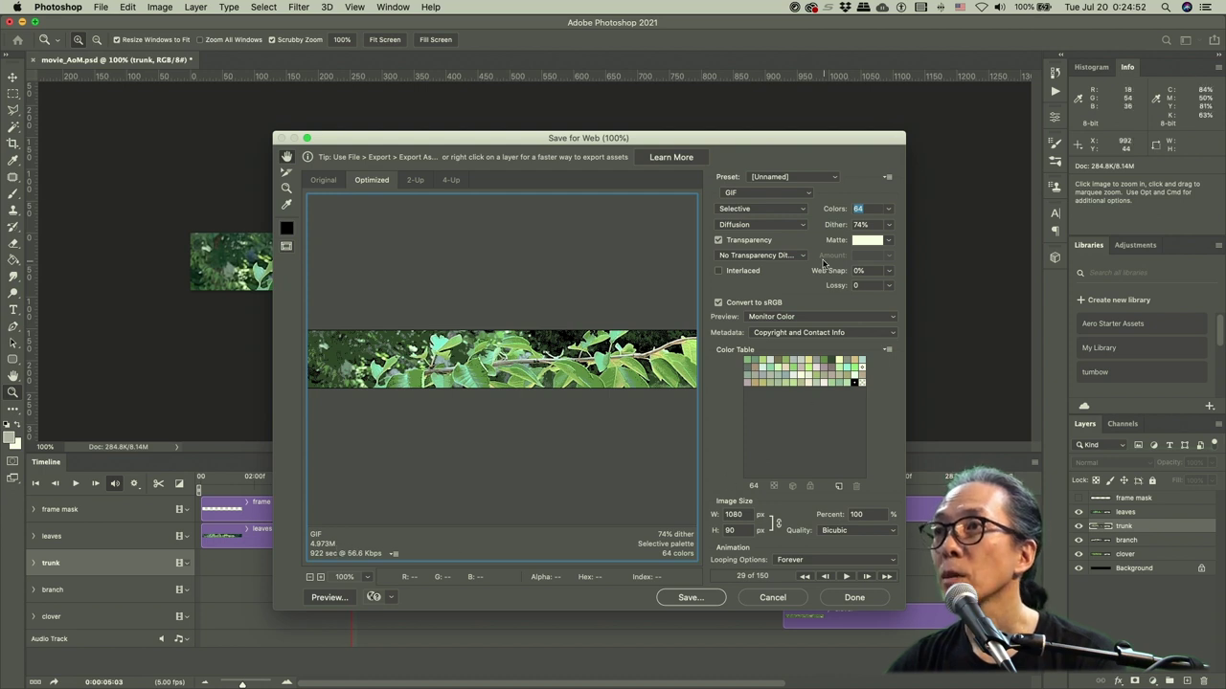
- Review the transparency dither options, then switch the GIF's transparency off and back on to compare the file size
click(755, 256)
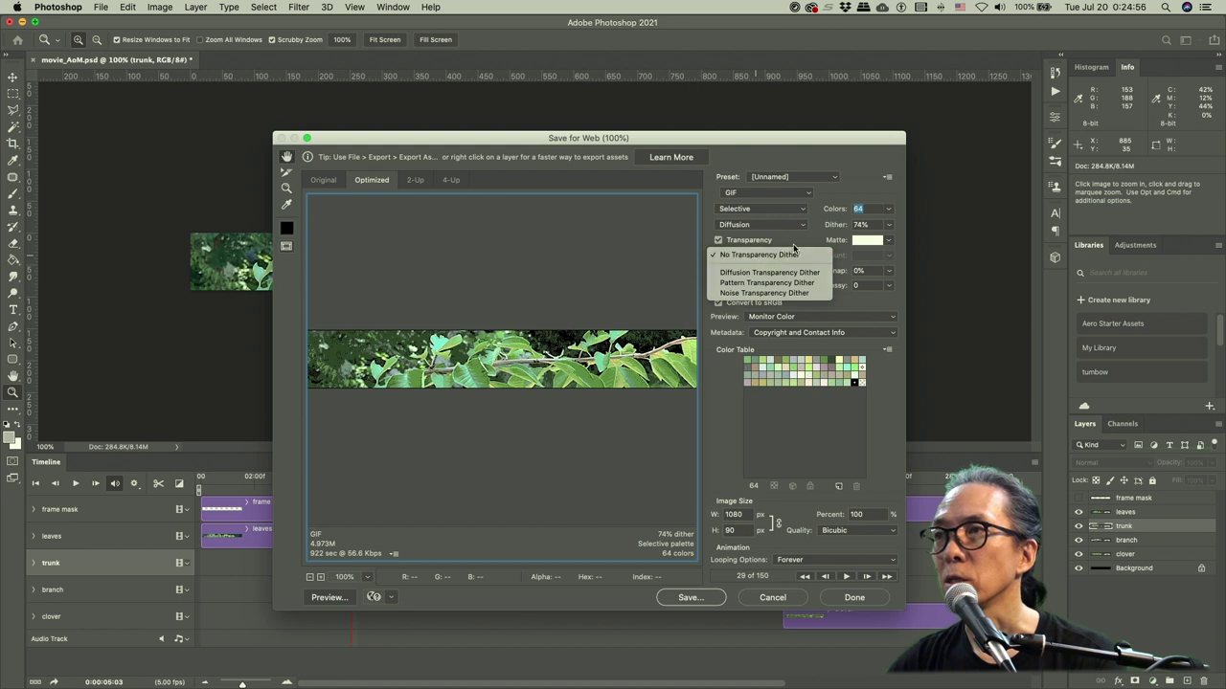
click(793, 246)
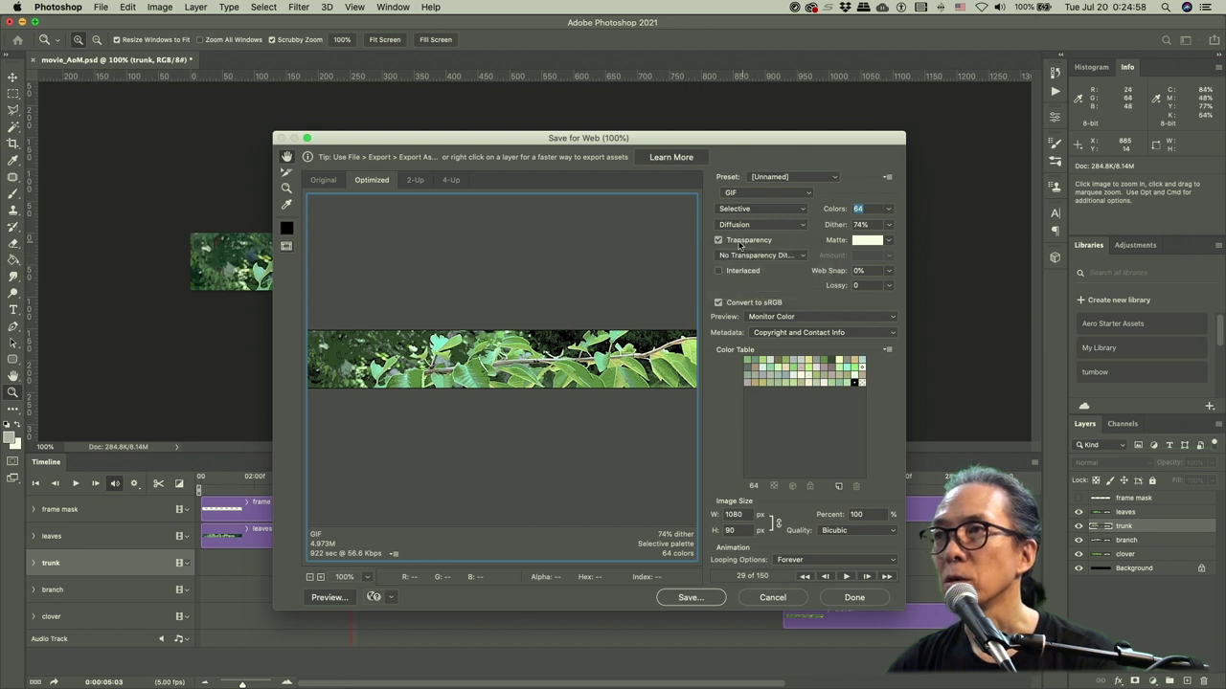
click(720, 241)
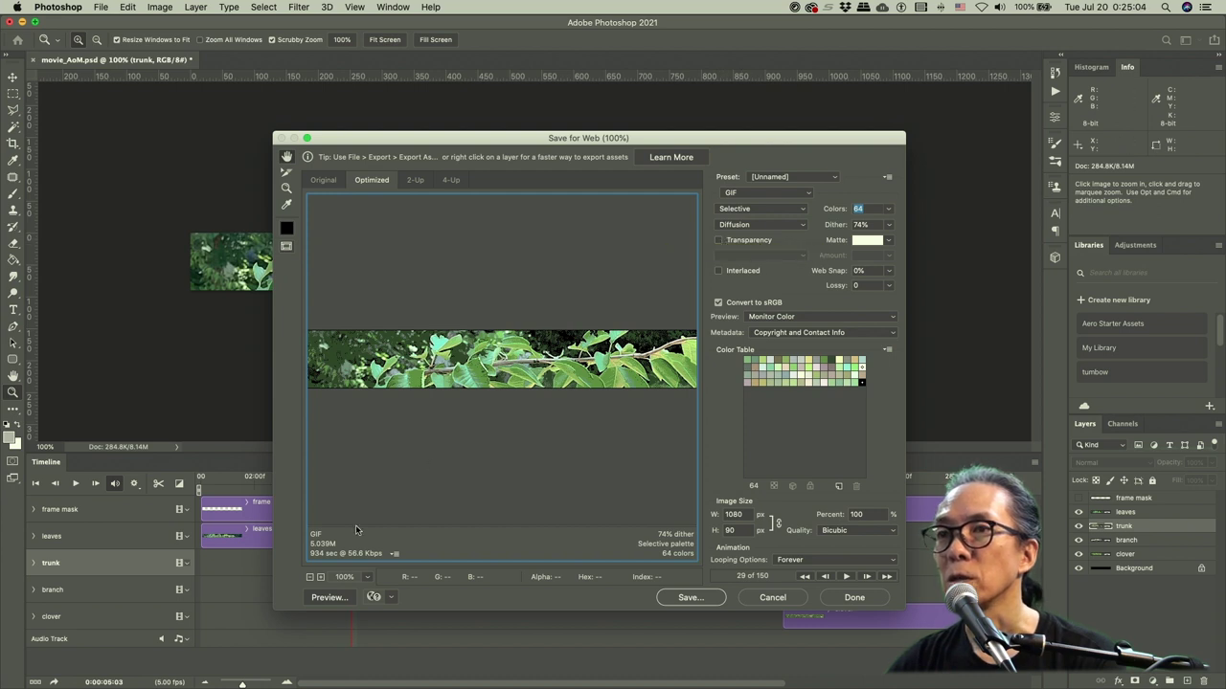
click(719, 240)
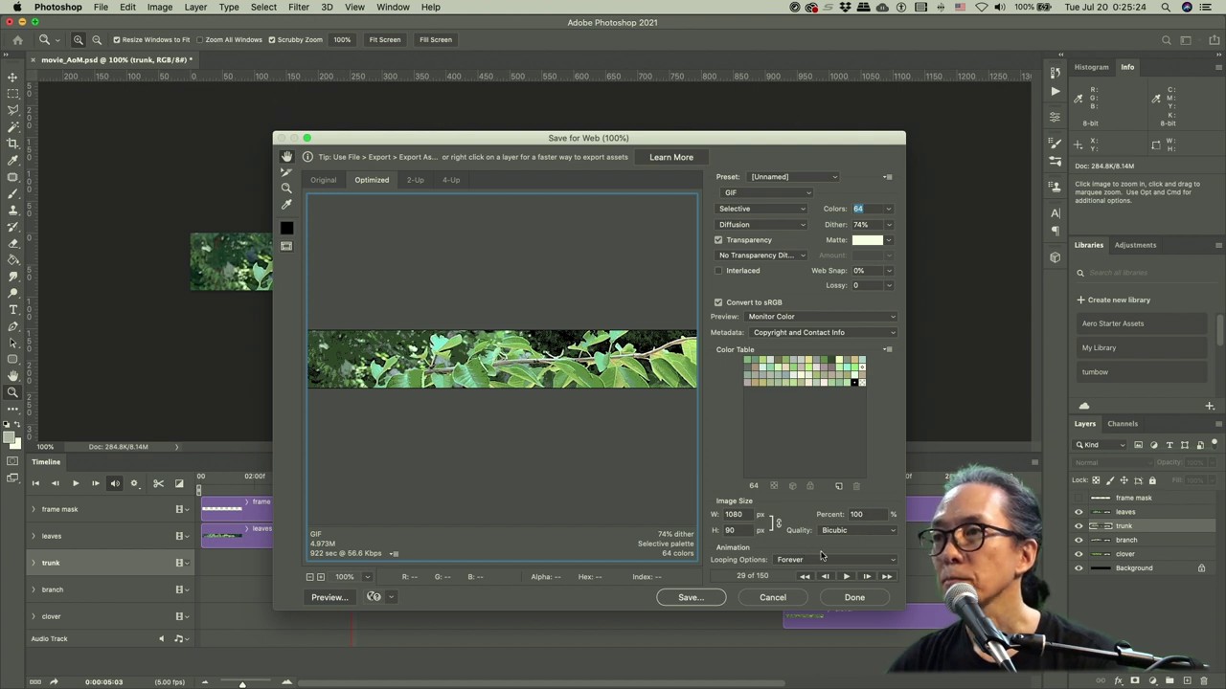
- Keep the Bicubic resampling quality and set the GIF animation's looping to Once
click(874, 531)
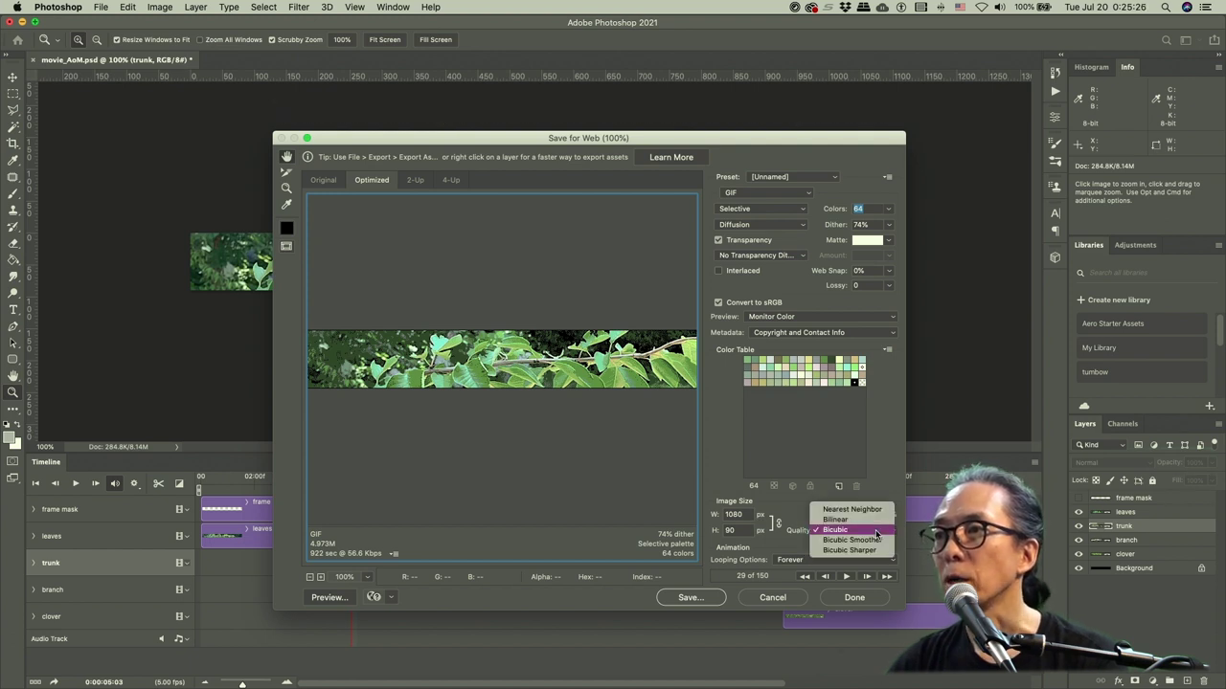
click(795, 505)
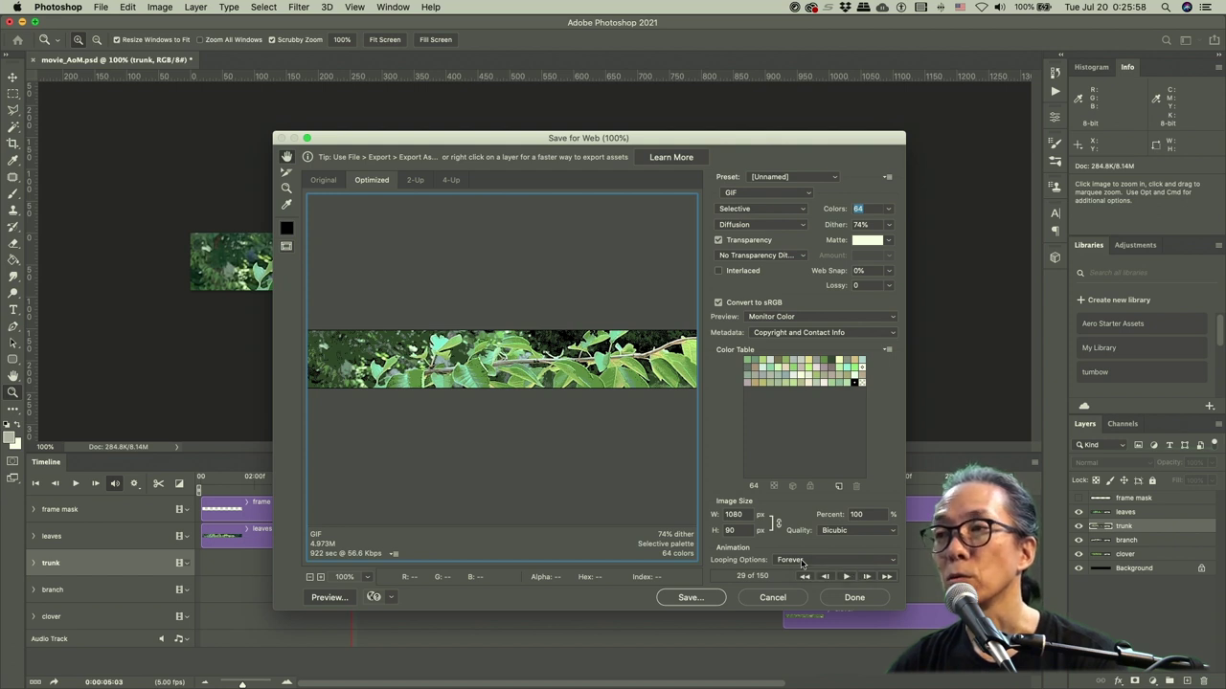
click(802, 563)
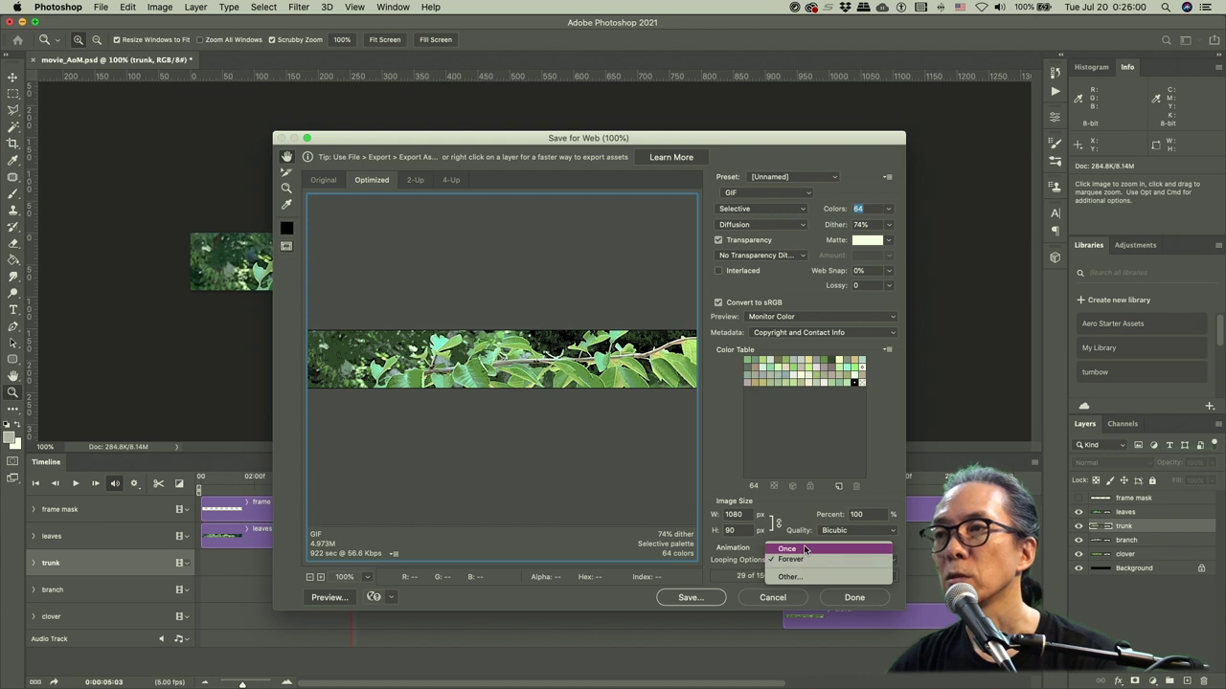
click(804, 549)
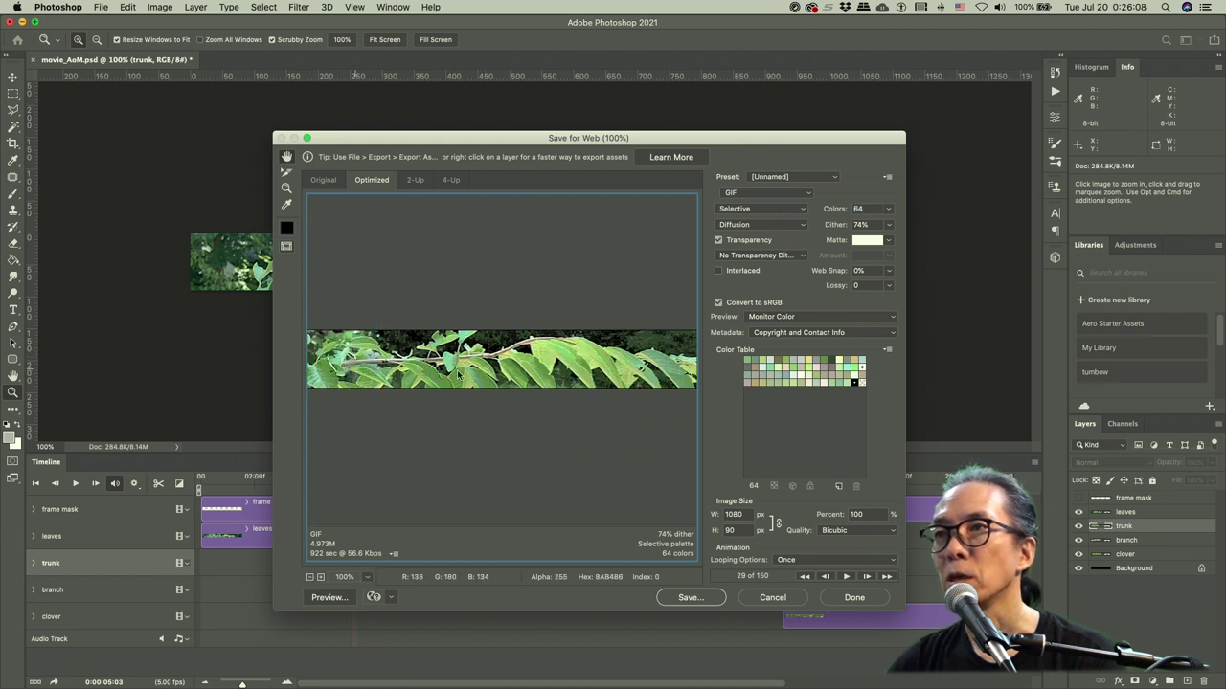
- Reduce the export preview to 50% and play the GIF animation through
click(310, 578)
click(309, 578)
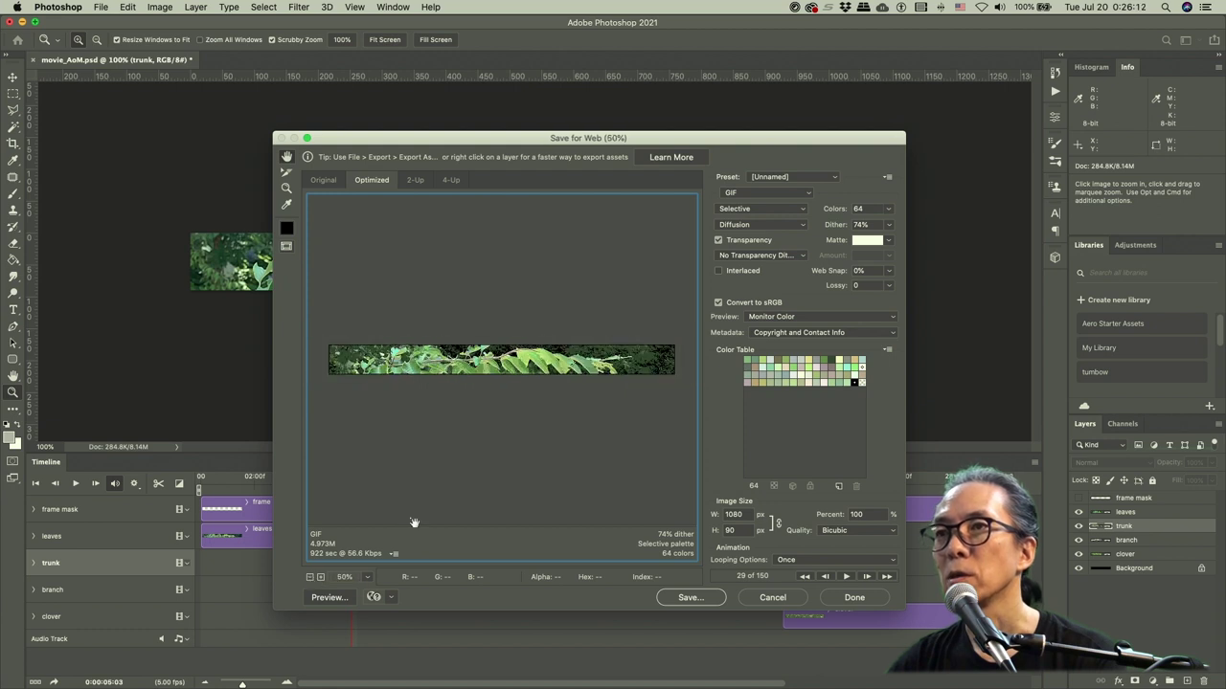
click(847, 577)
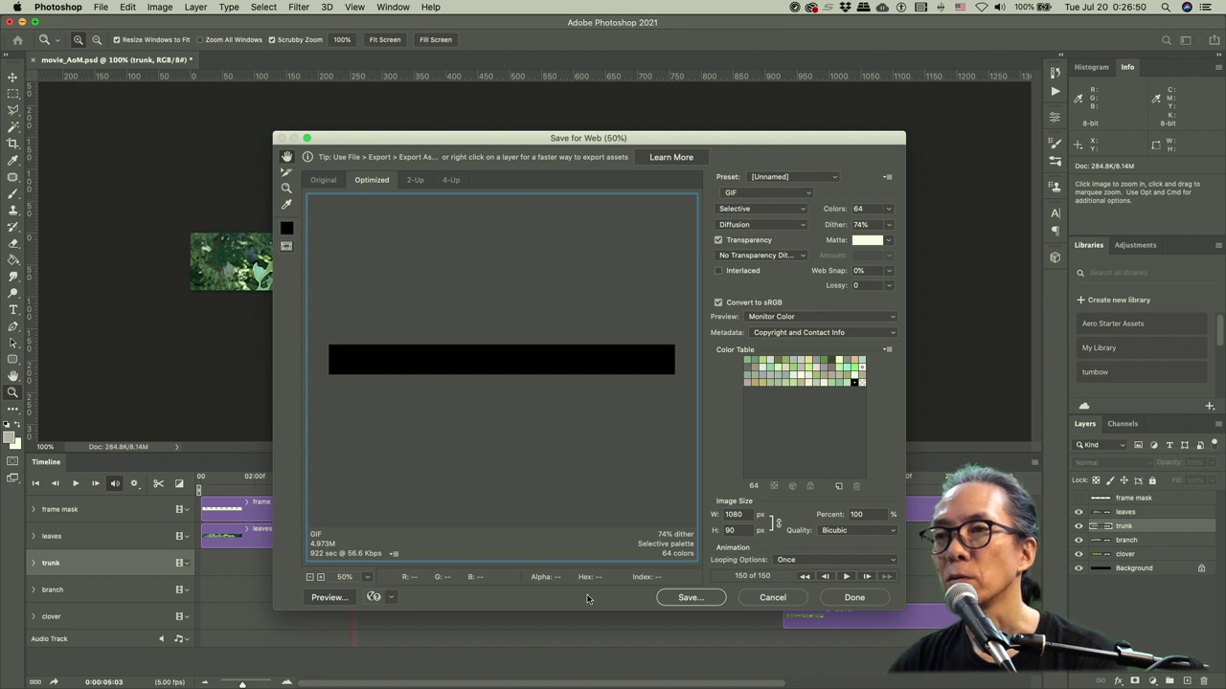
- Preview the optimized GIF in Firefox, reload the page to replay the animation, and close the browser preview
click(345, 600)
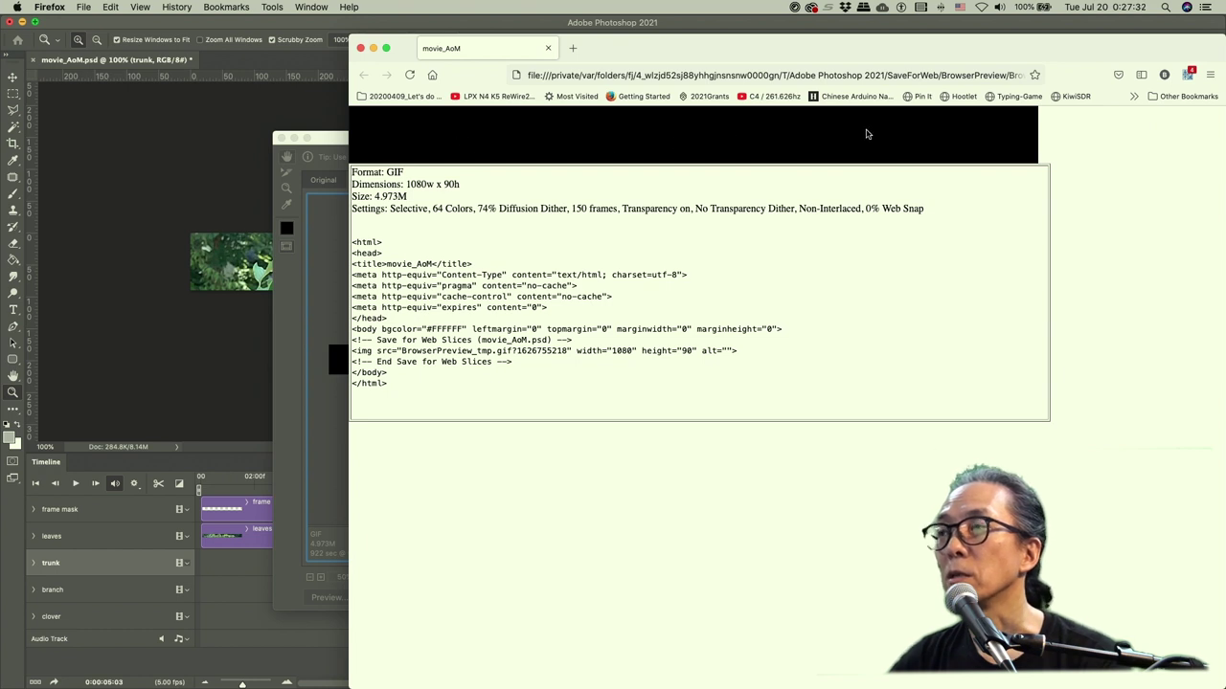
click(410, 74)
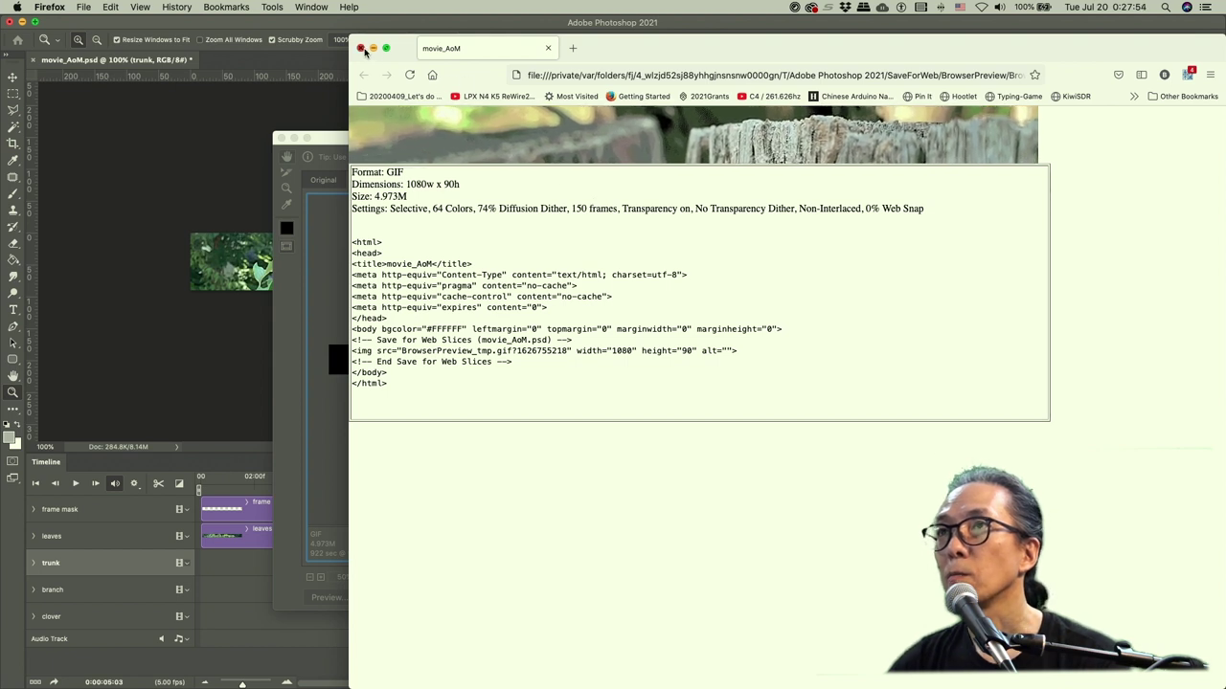
key(super+w)
click(722, 470)
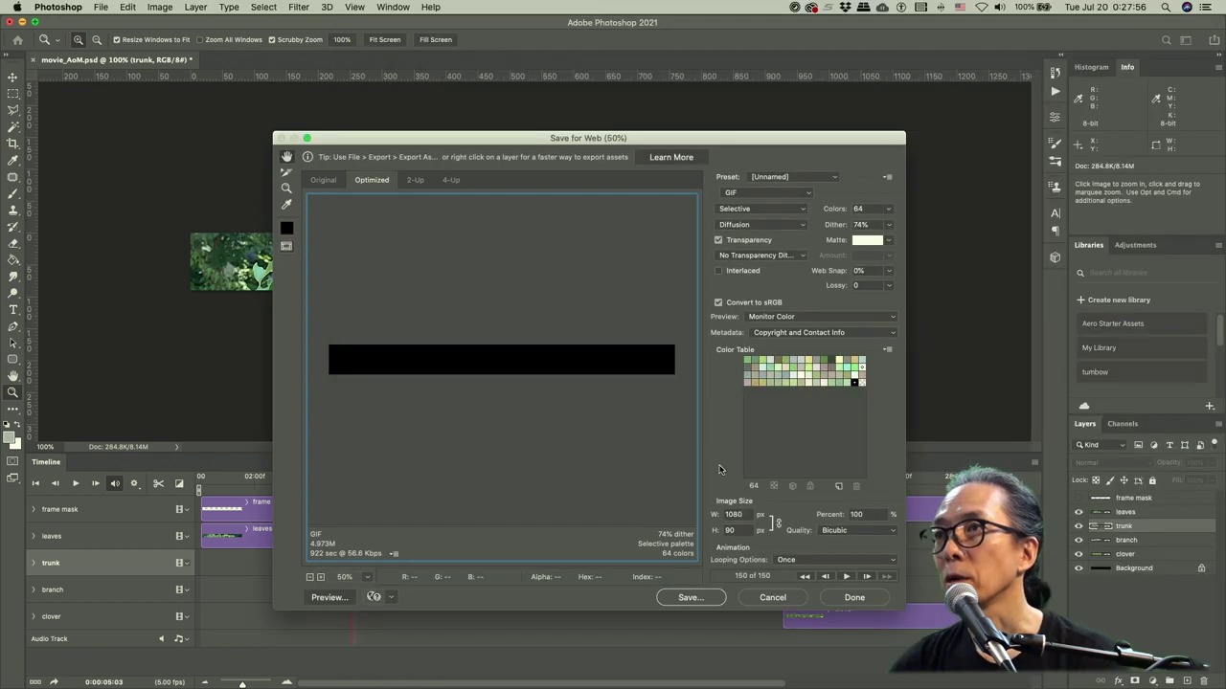
- Save the optimized GIF as movie_AoM_90x1080.gif in the PAC_video folder, with Images Only as the format
click(694, 599)
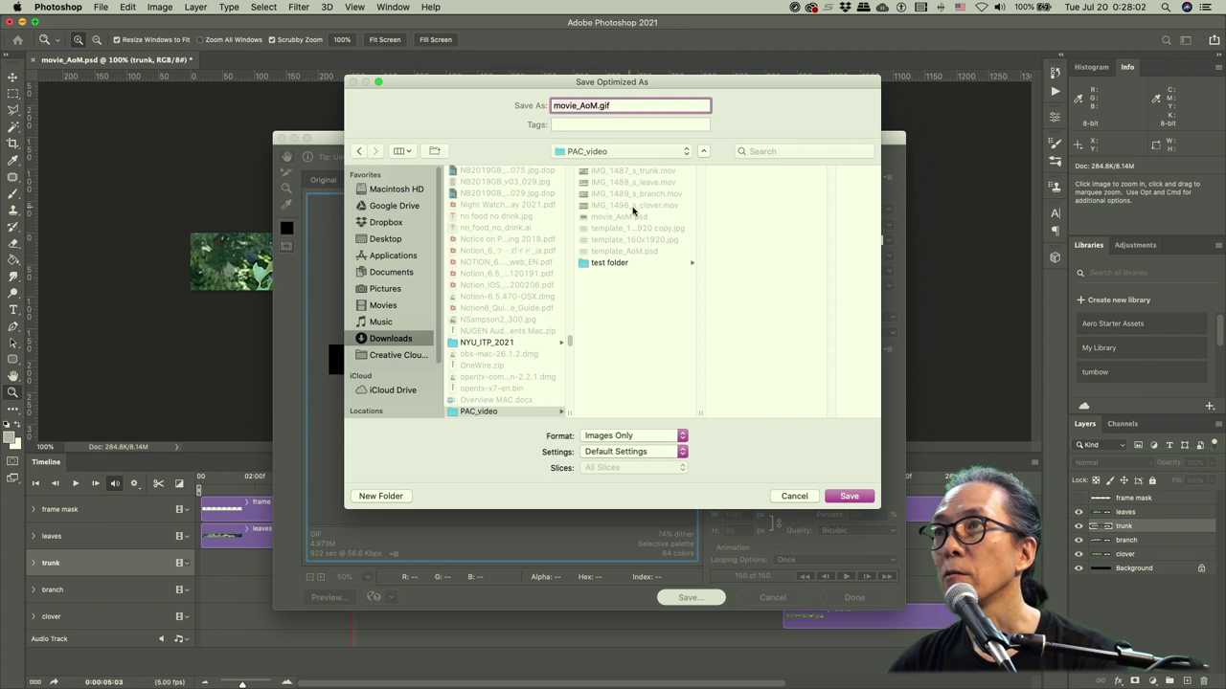
click(598, 107)
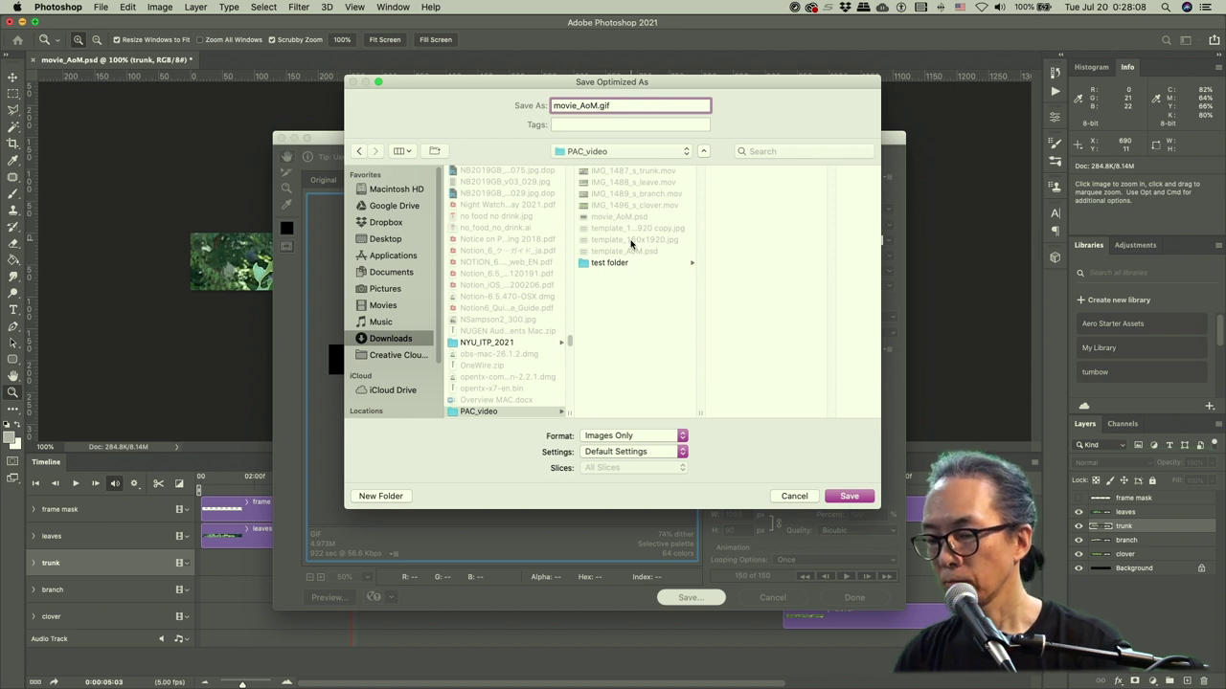
text(_90x1)
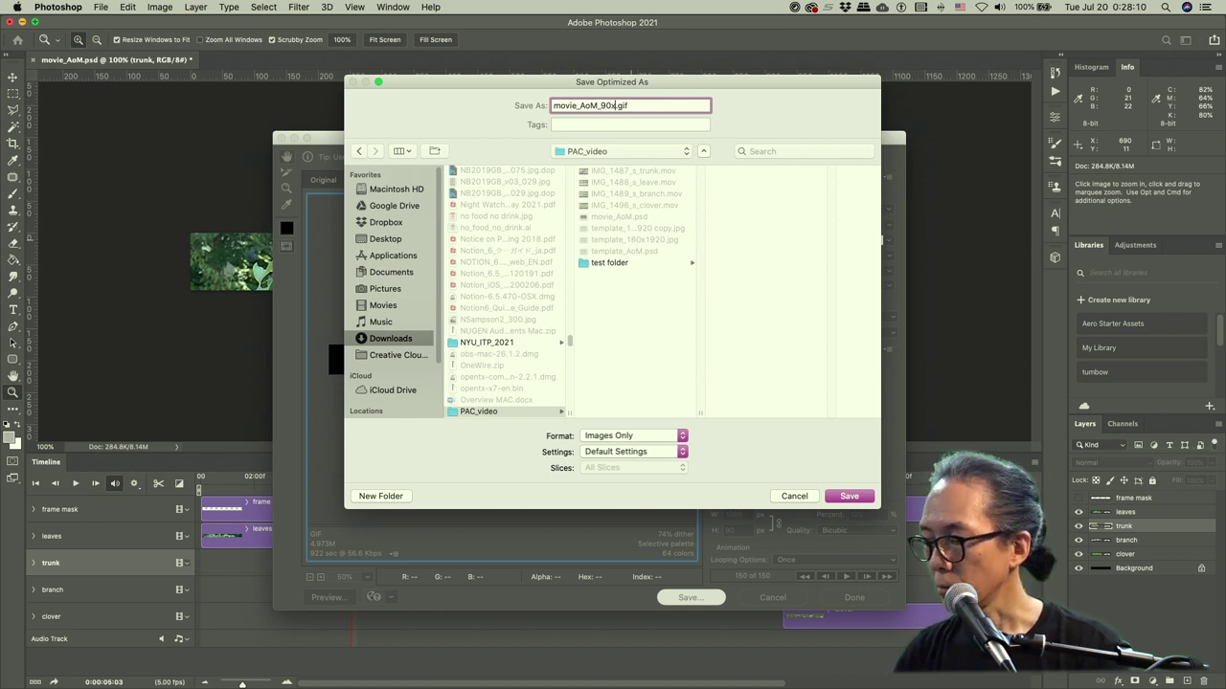
text(080)
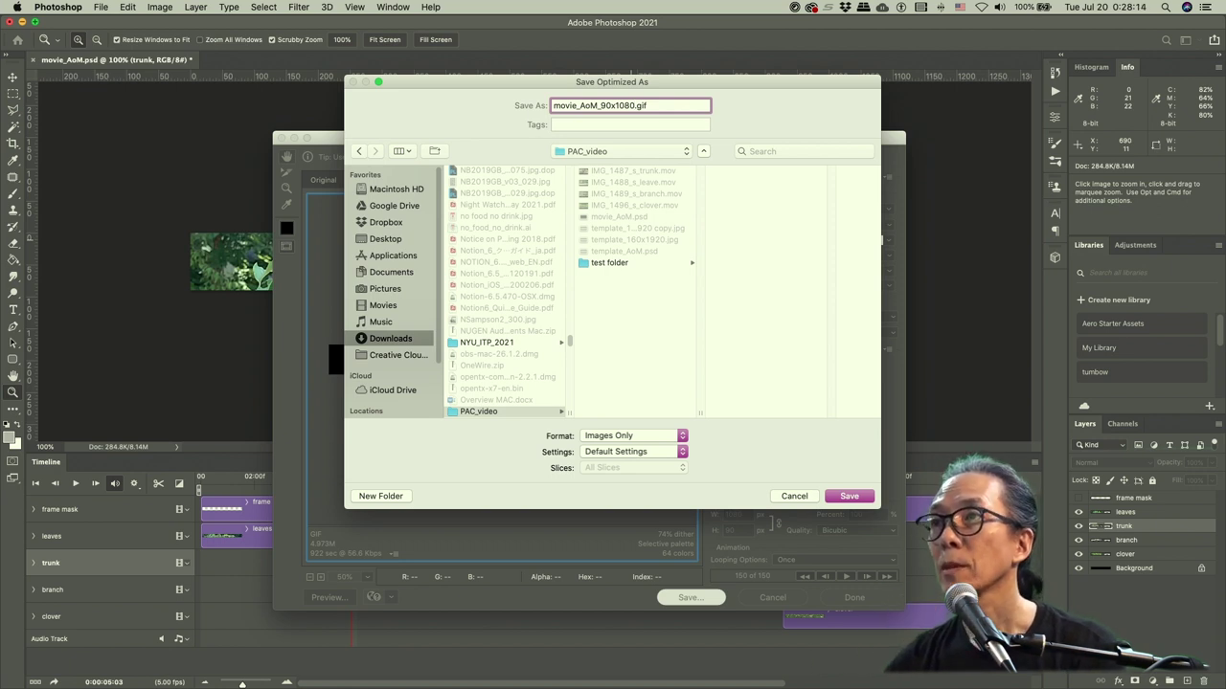
click(847, 496)
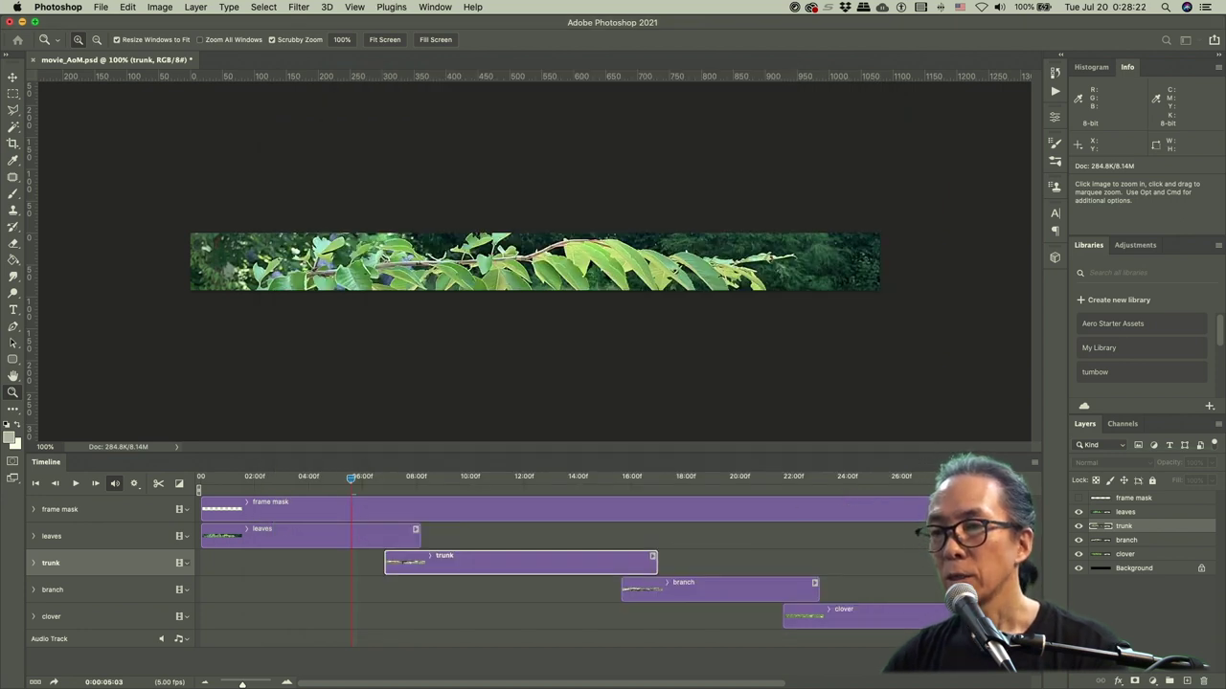
- Open movie_AoM_90x1080.gif from Finder in Safari, widen the window to watch the whole animation, and close it
key(super+Tab)
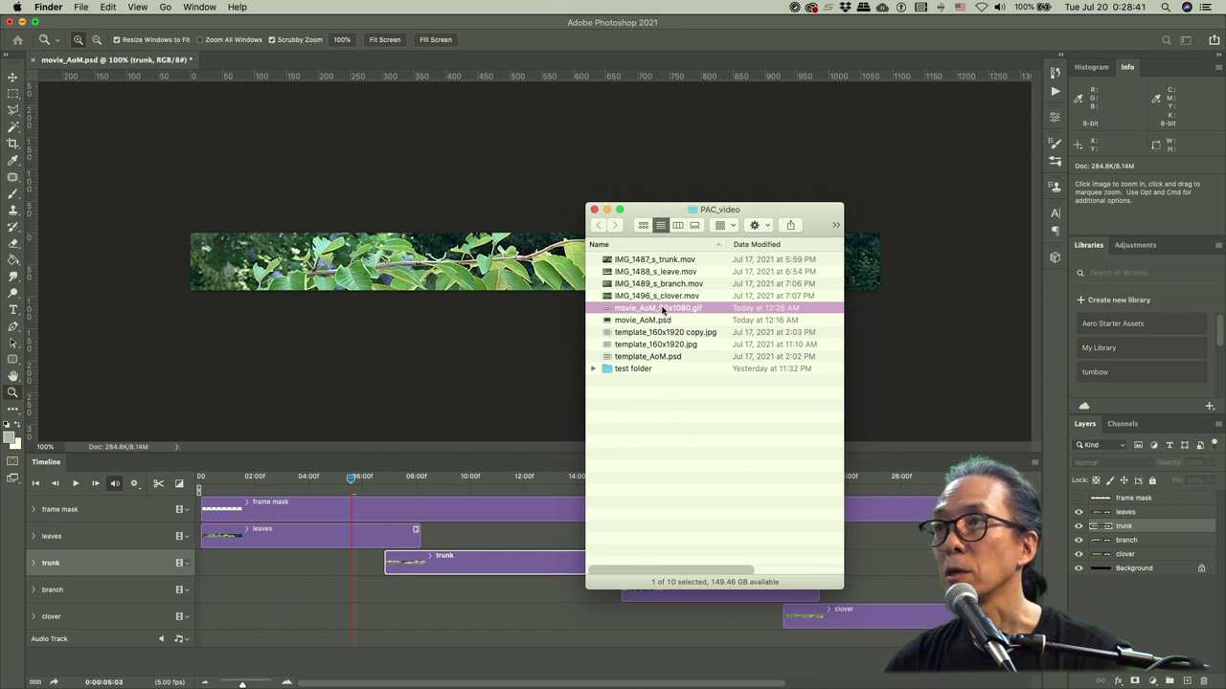
right_click(662, 310)
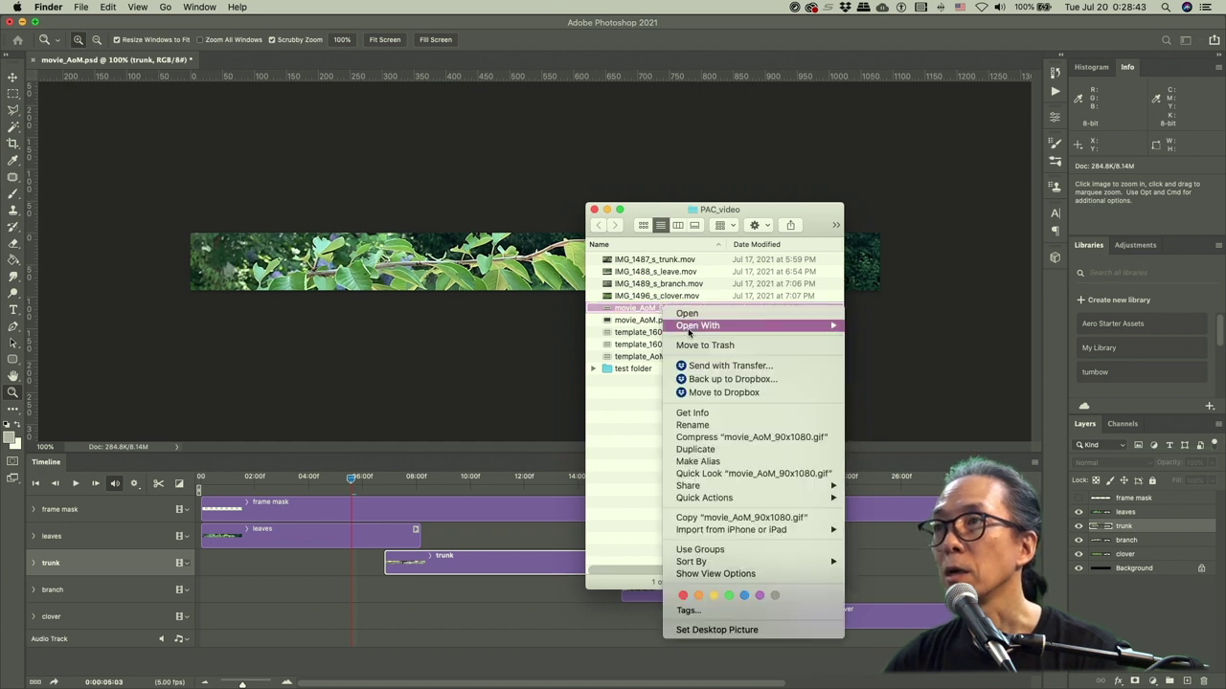
mouse_move(689, 330)
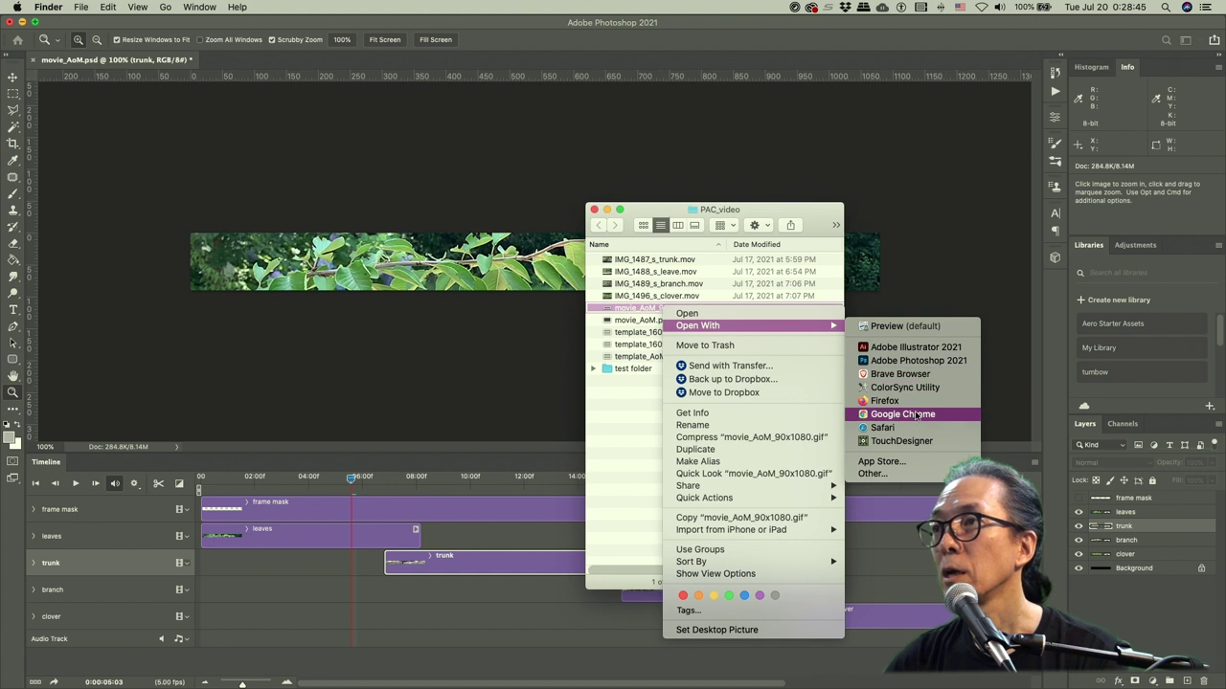
click(881, 428)
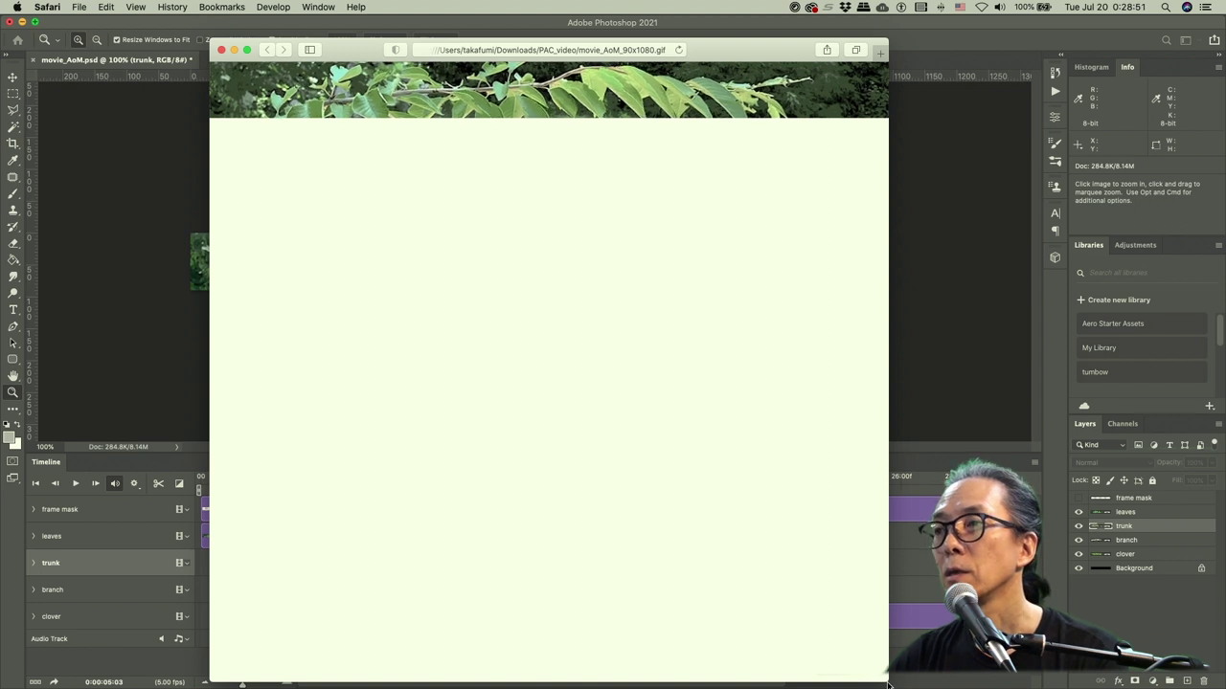
drag(887, 684, 1032, 682)
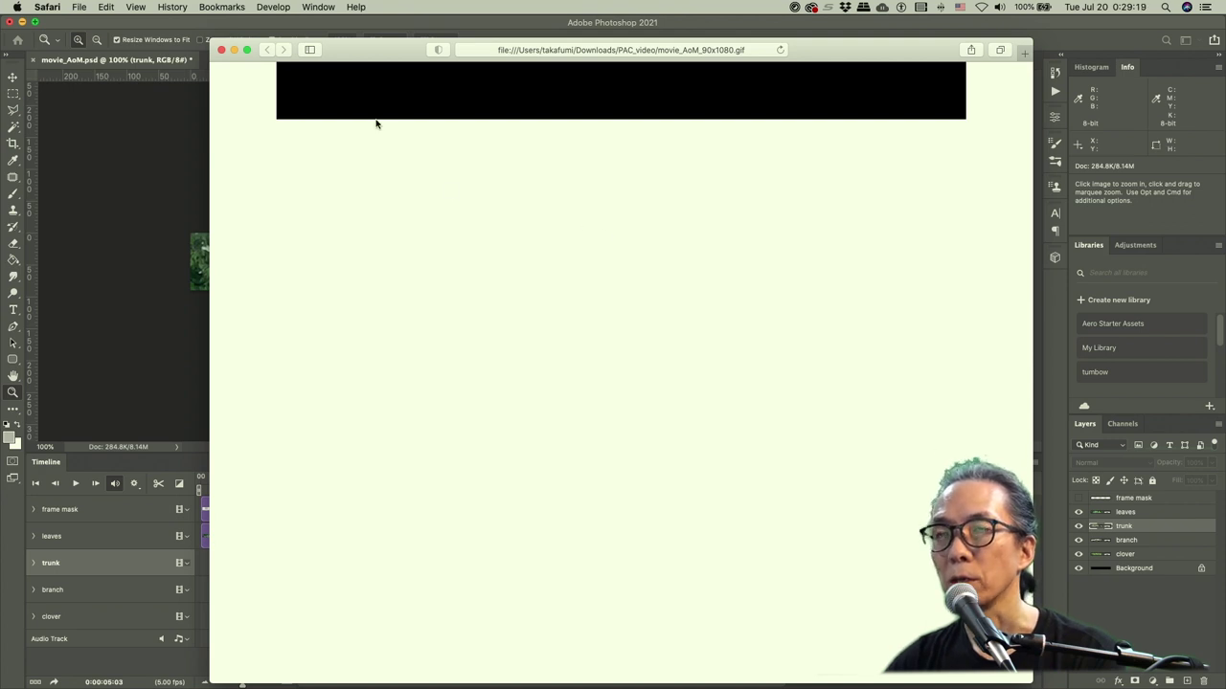
click(221, 50)
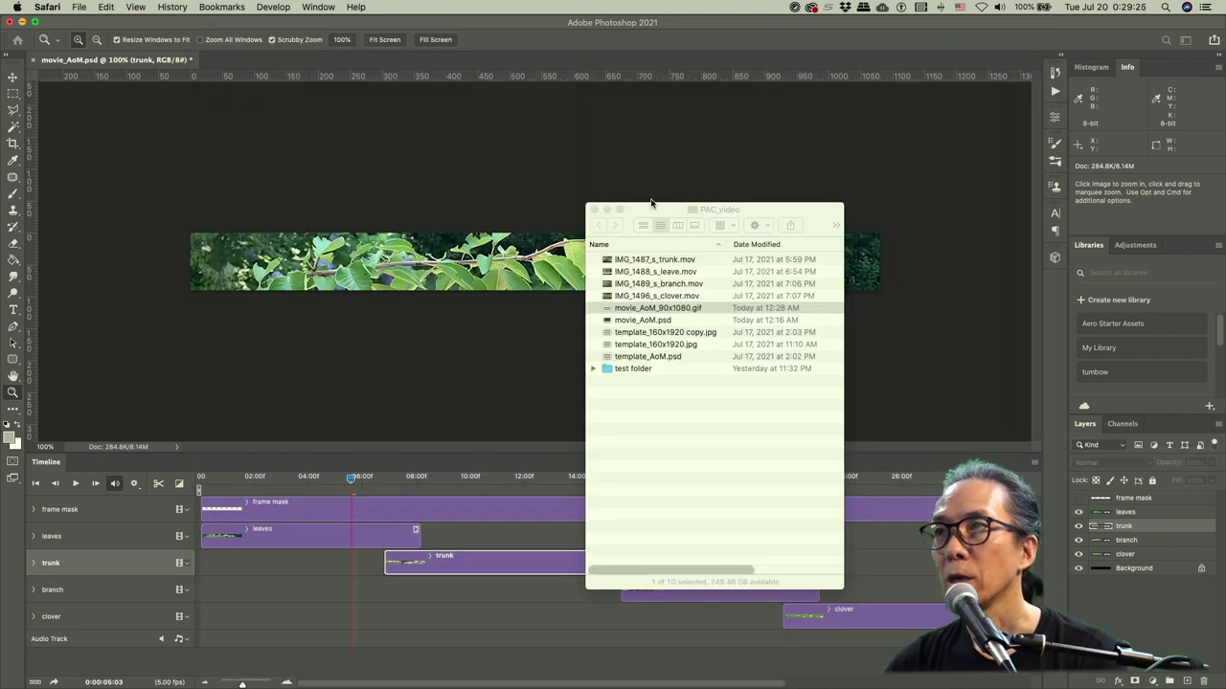
click(654, 205)
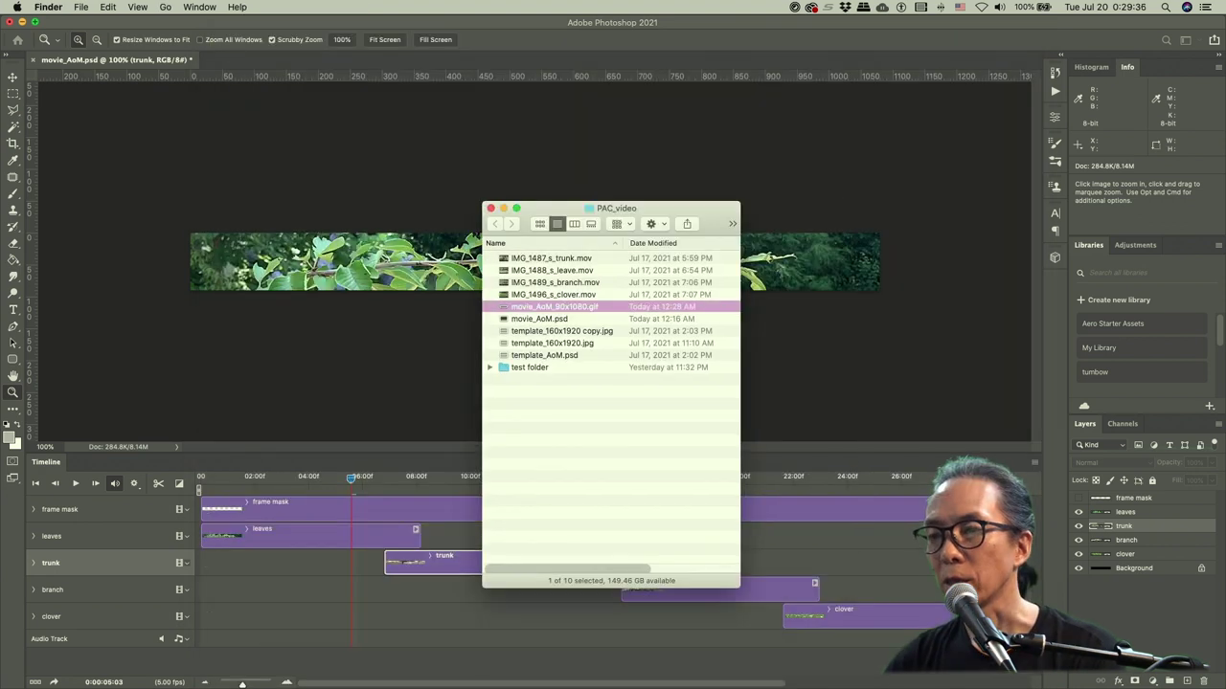
key(super+Tab)
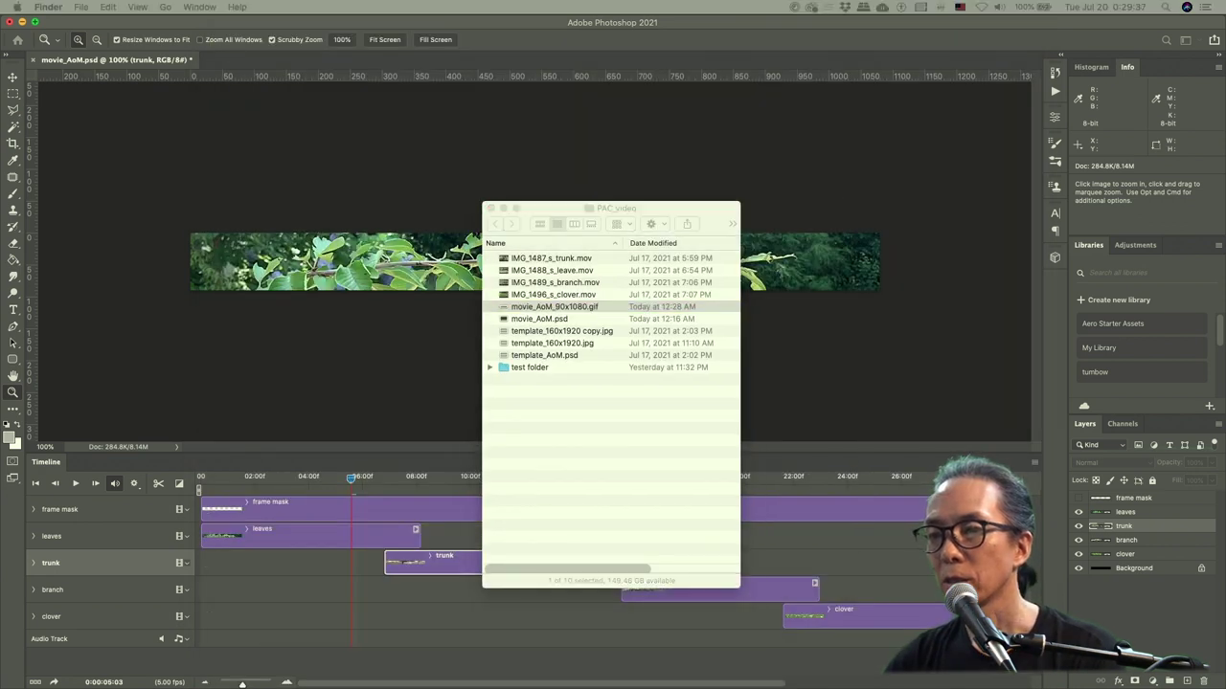